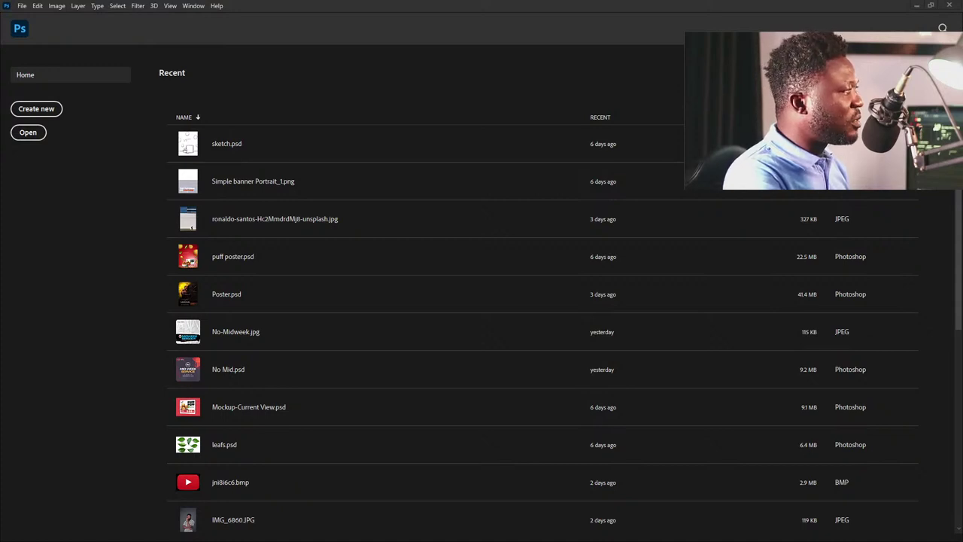
Open RES.jpg, the finished 1080 x 1080 px church poster, as a reference image.
left_click_drag(409, 173, 448, 34)
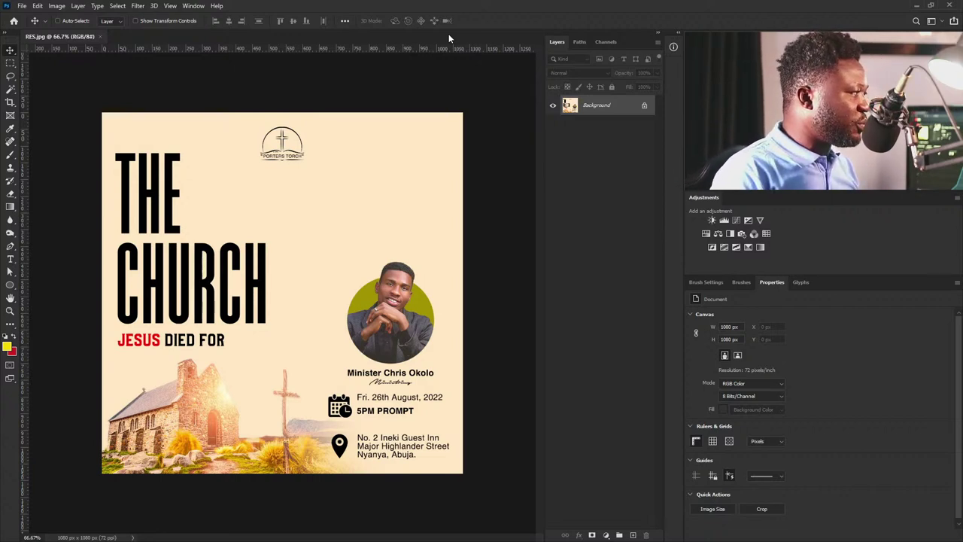
Close the RES.jpg reference document.
left_click(100, 36)
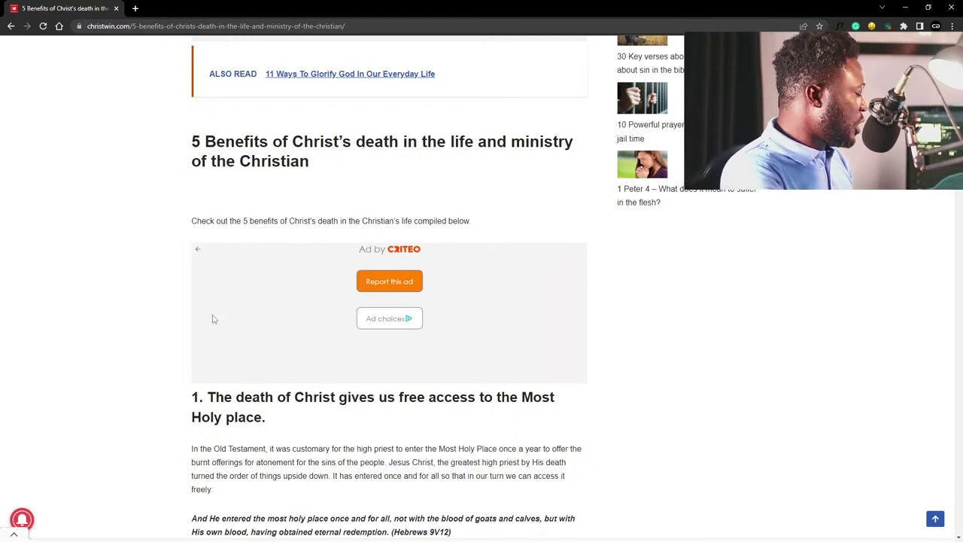
Scroll the christwin.com article down to the second benefit, victory over sin.
scroll(280, 447, "down", 2)
scroll(300, 429, "up", 1)
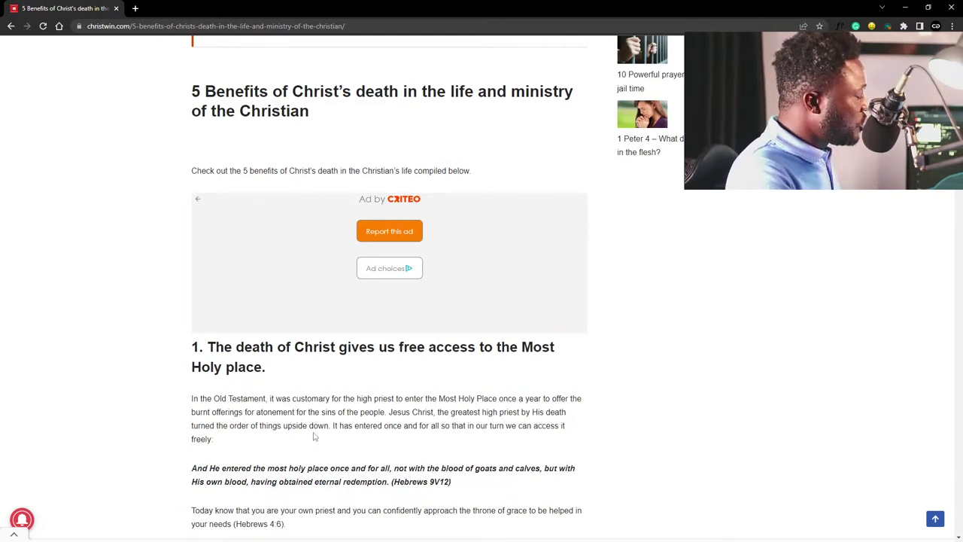
scroll(312, 411, "down", 1)
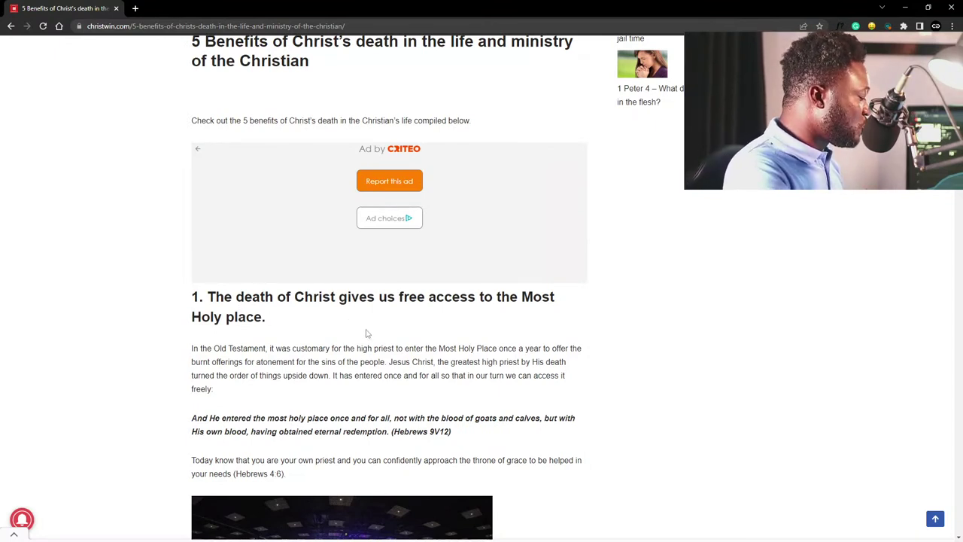
scroll(367, 334, "down", 1)
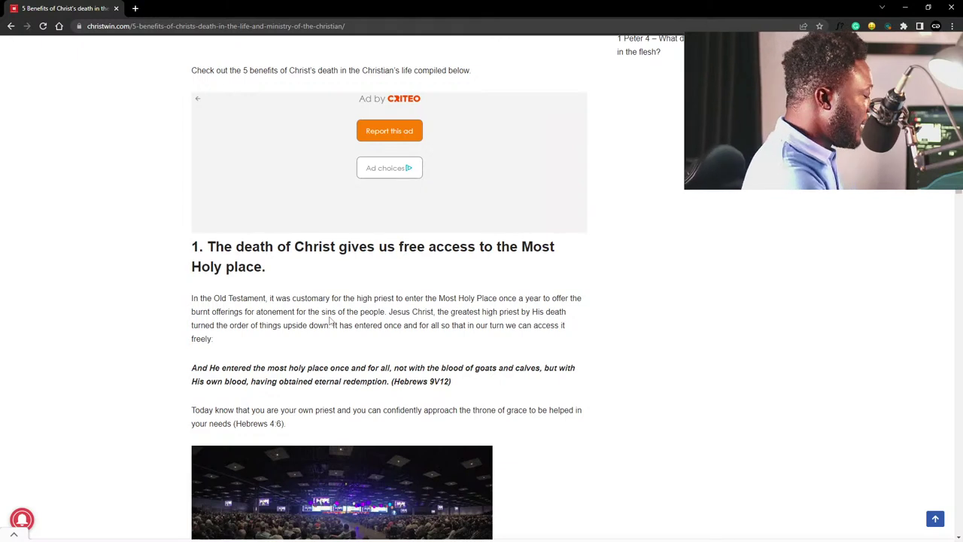
scroll(444, 297, "down", 1)
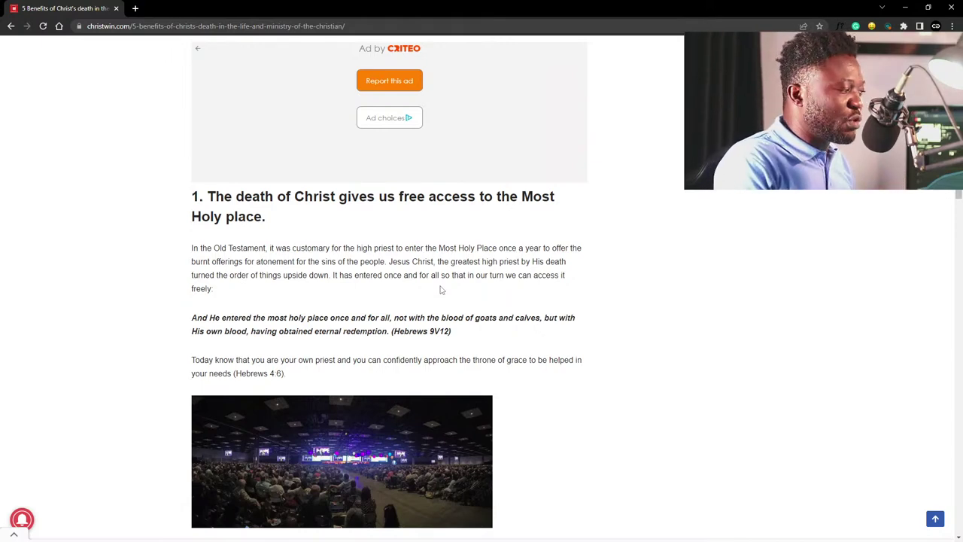
scroll(442, 291, "down", 5)
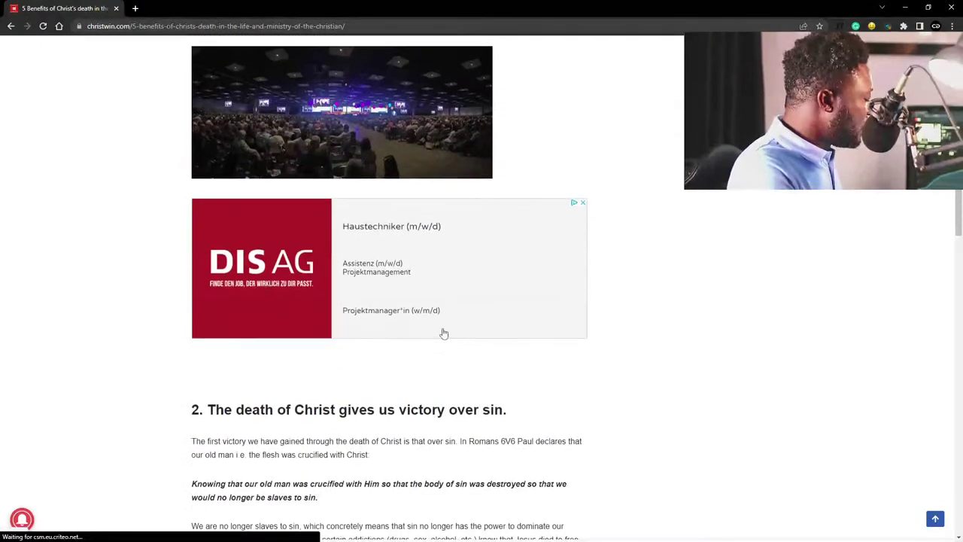
scroll(444, 333, "down", 2)
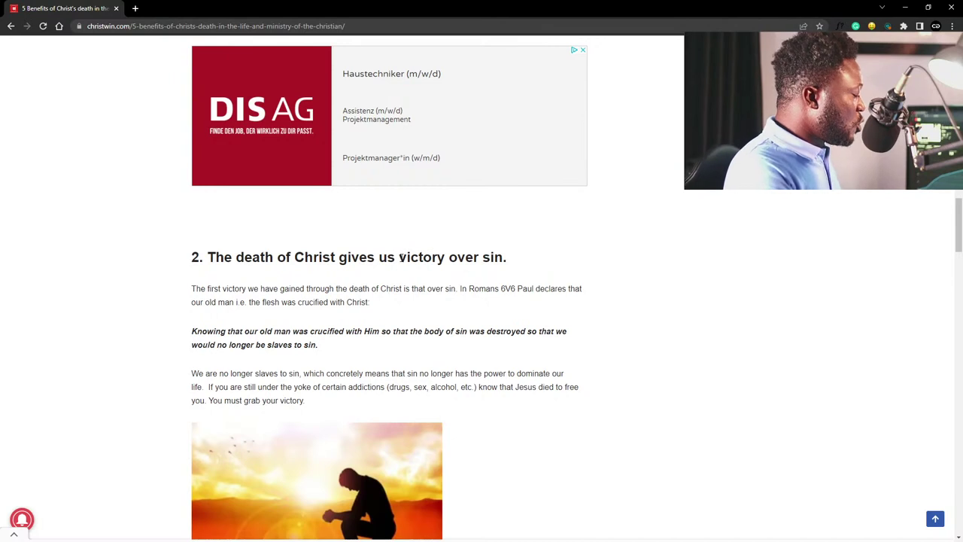
Highlight the word 'victory' in the second benefit heading, then read on down.
left_click_drag(399, 257, 445, 258)
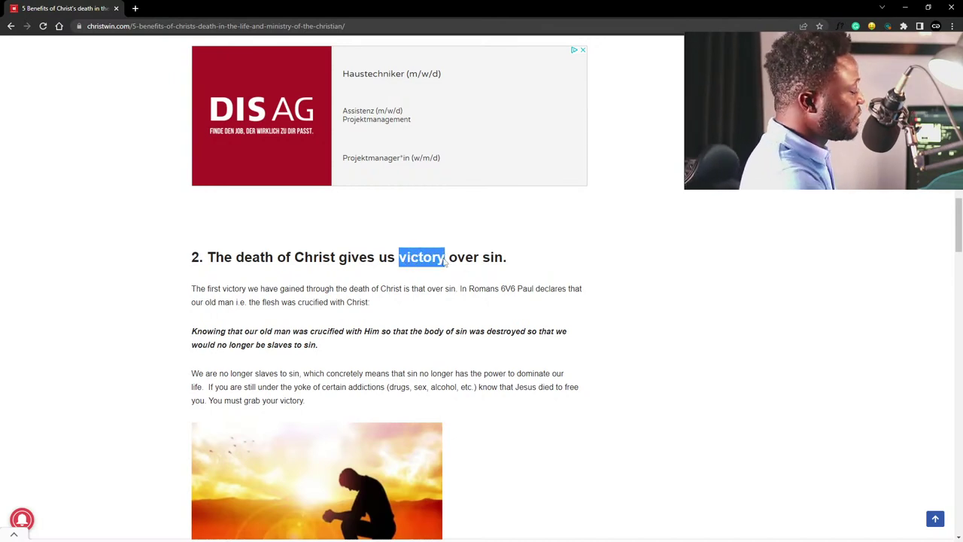
left_click_drag(445, 258, 445, 258)
left_click(444, 261)
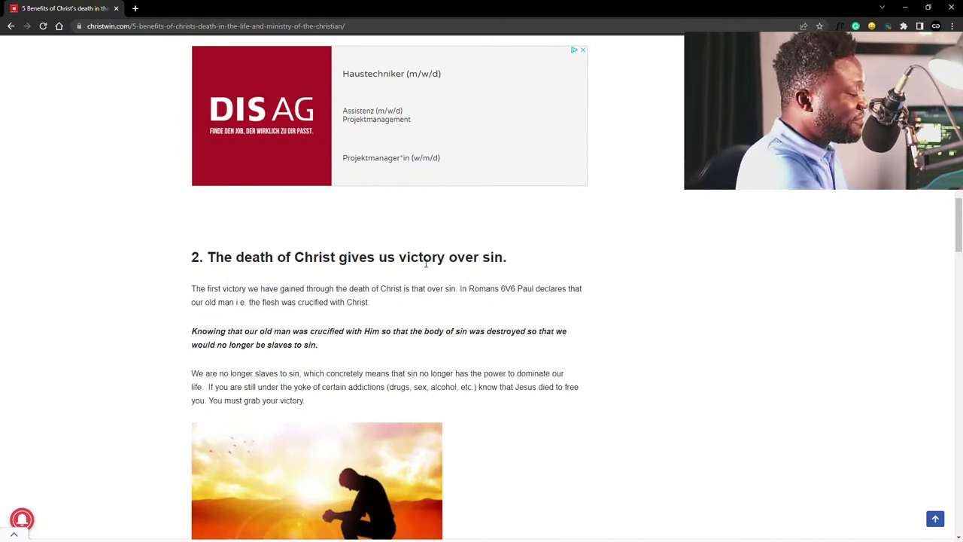
scroll(450, 310, "down", 2)
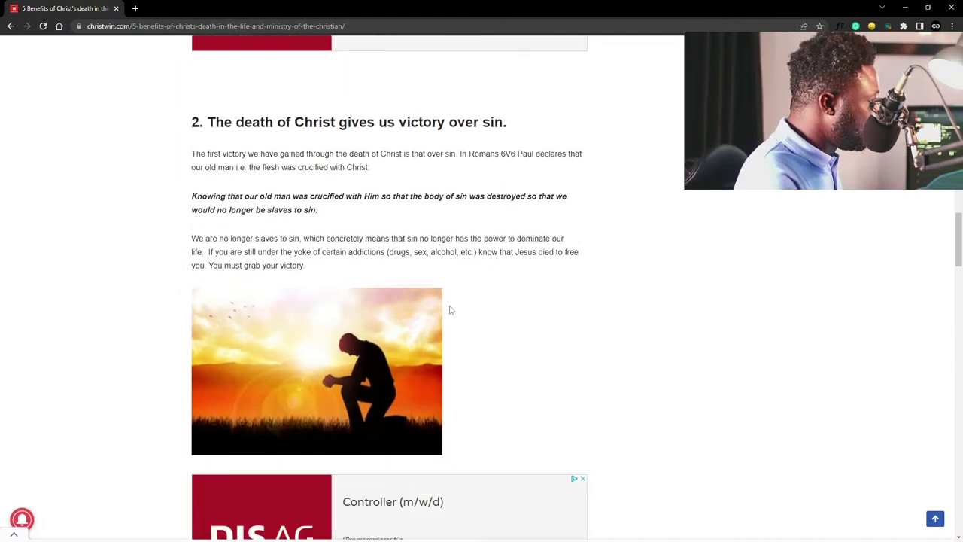
scroll(448, 310, "down", 5)
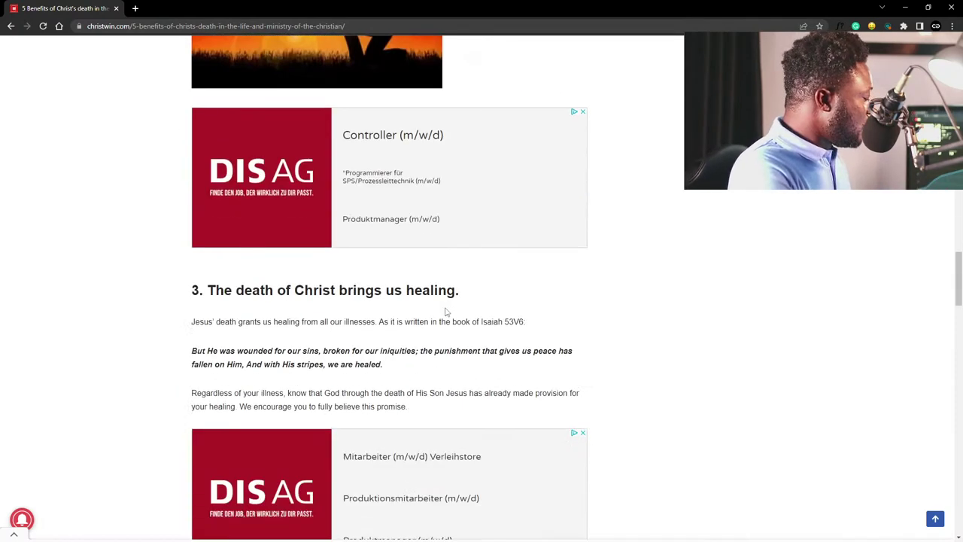
Highlight words in the third benefit heading about healing.
left_click_drag(435, 290, 356, 292)
left_click(410, 292)
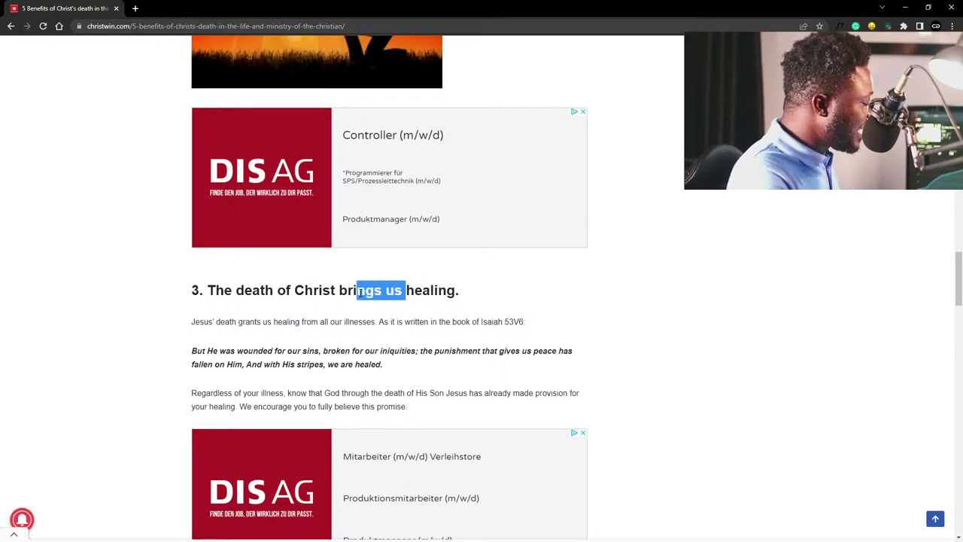
scroll(426, 225, "up", 5)
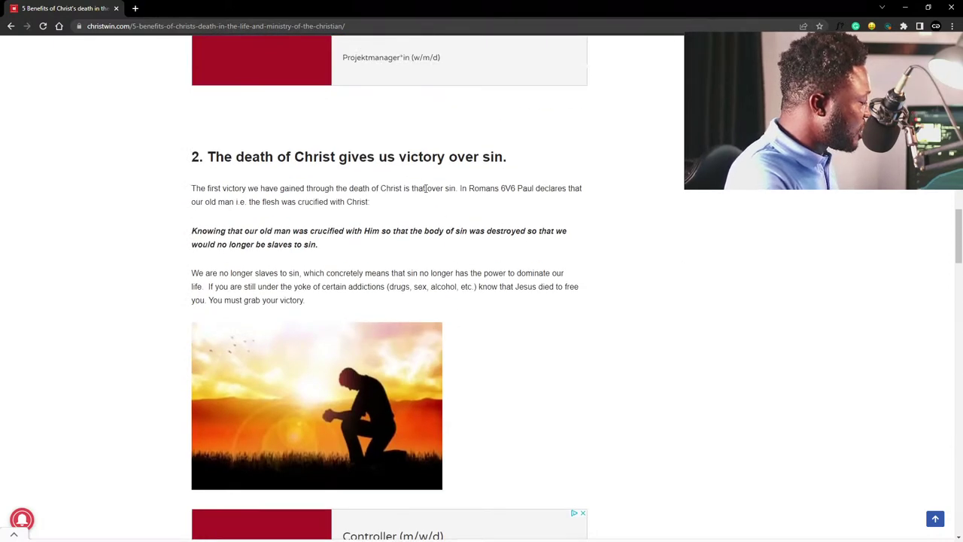
scroll(427, 225, "down", 5)
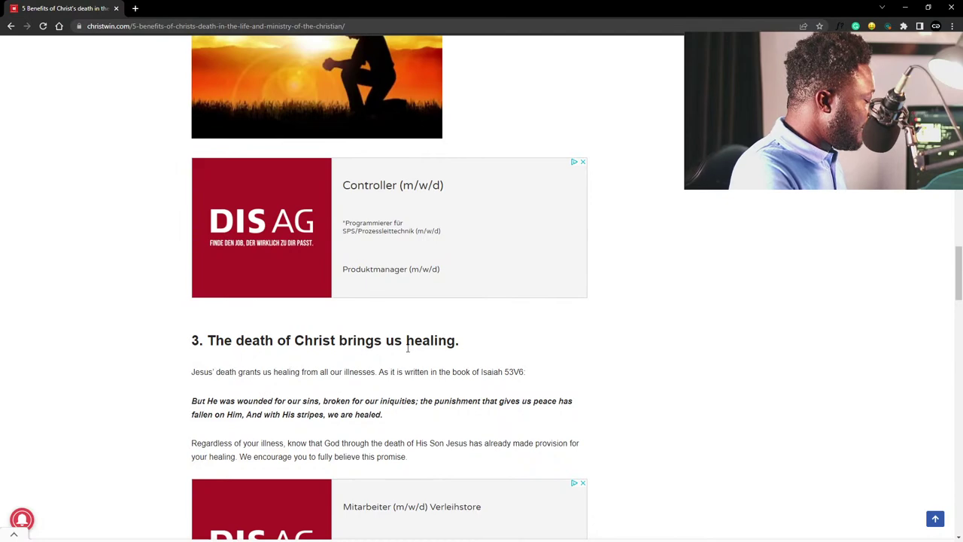
Select 'brings us' in a heading and reach the fourth benefit on freedom from condemnation.
left_click_drag(348, 340, 407, 343)
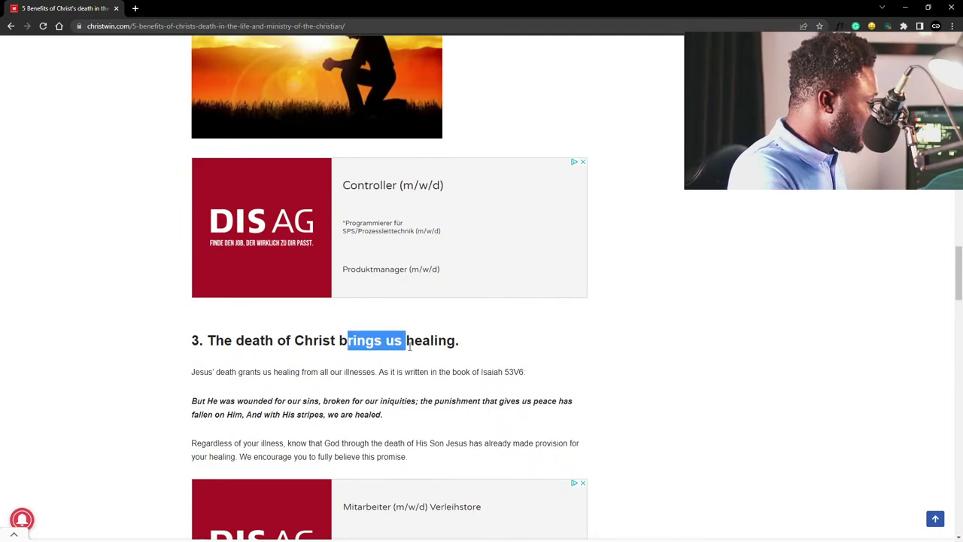
scroll(406, 343, "down", 2)
scroll(406, 342, "down", 4)
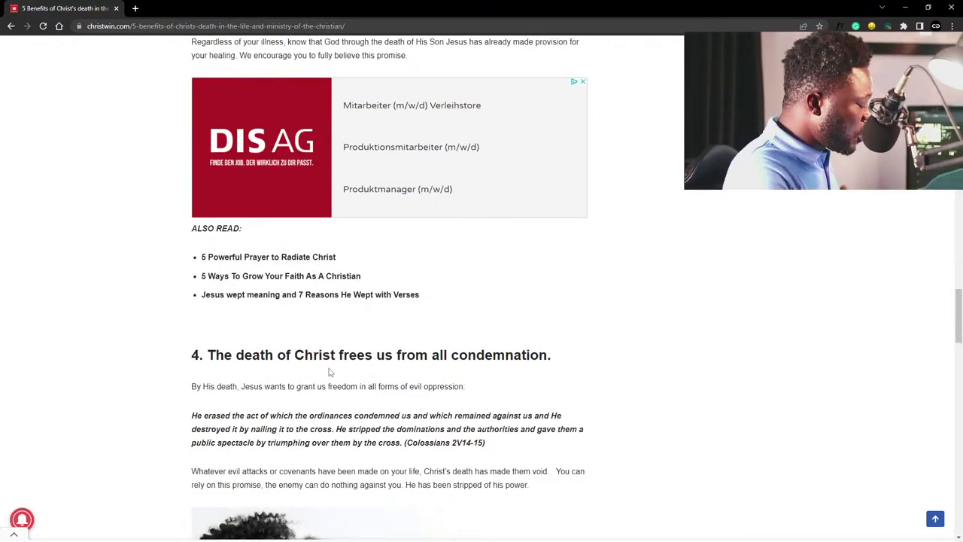
scroll(369, 348, "down", 1)
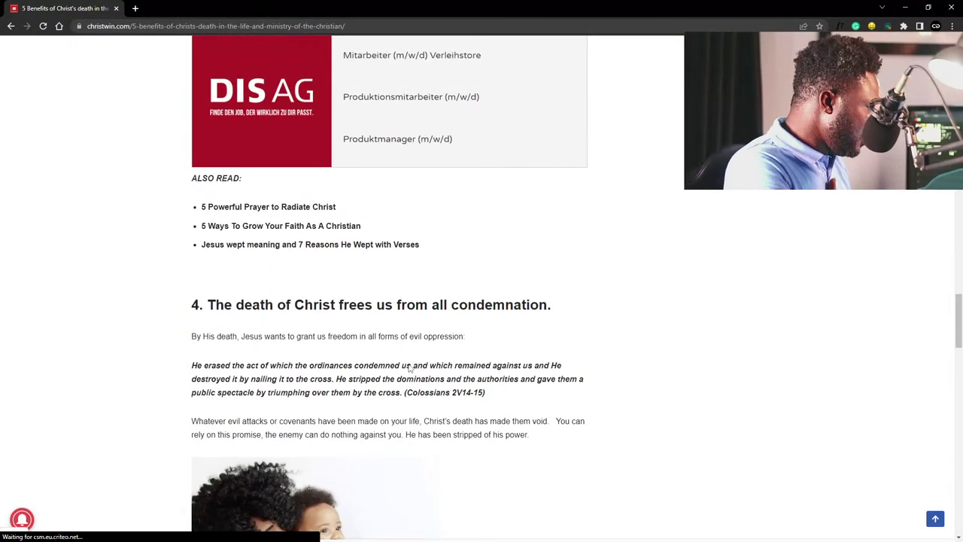
left_click_drag(495, 304, 373, 306)
scroll(374, 308, "up", 5)
scroll(374, 309, "down", 5)
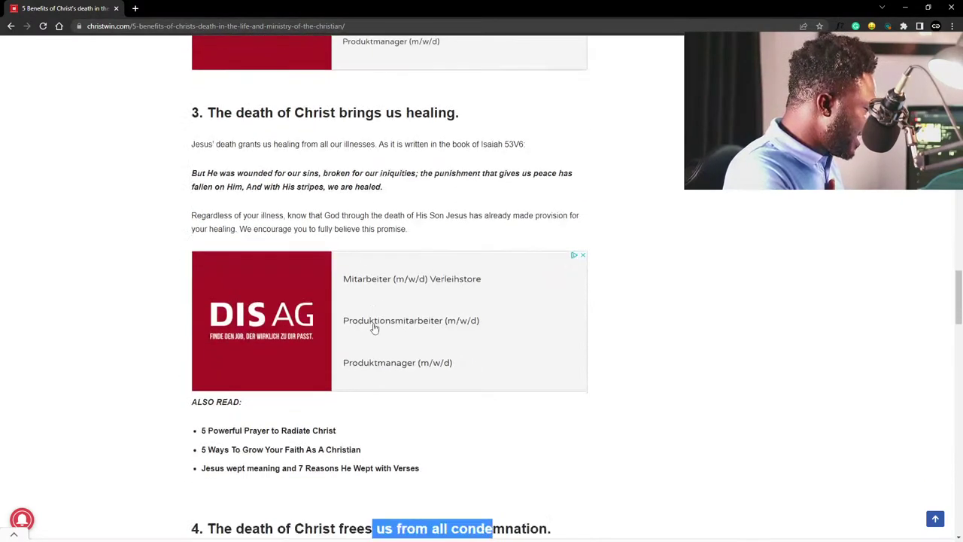
Scroll past the fifth benefit, abundant life, and return to Photoshop's Home screen.
scroll(402, 307, "down", 4)
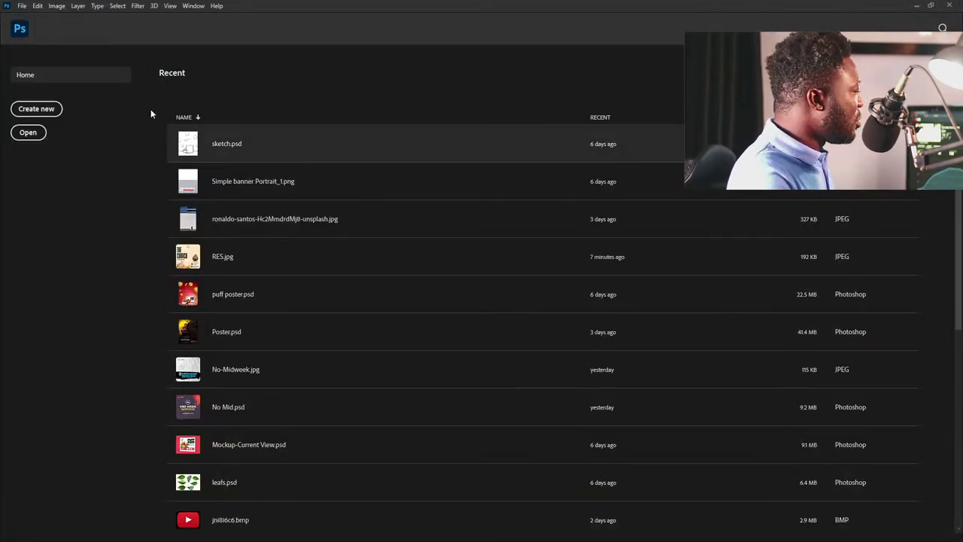
Create a 720 x 720 px, 72 ppi RGB document named 'Church poster' with white background.
left_click(22, 6)
left_click(34, 16)
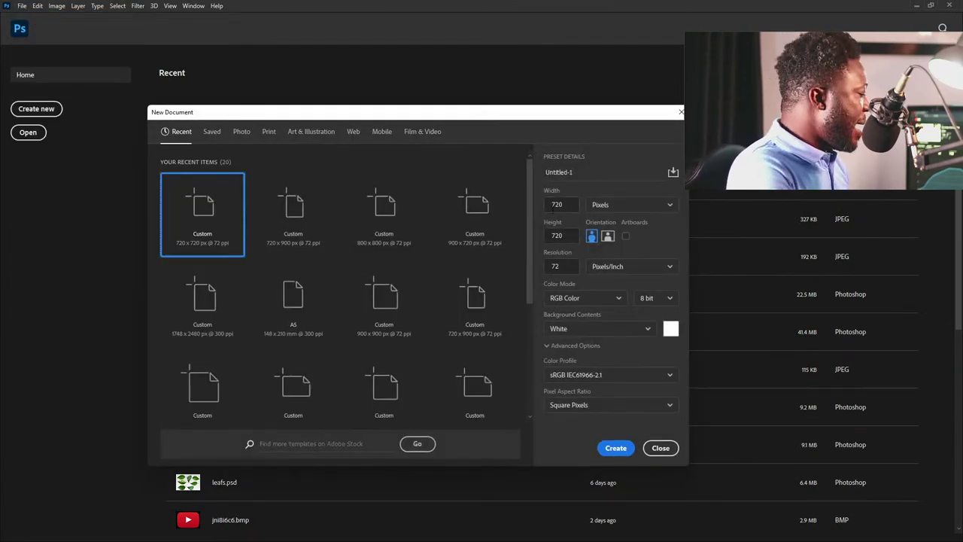
left_click_drag(564, 204, 529, 202)
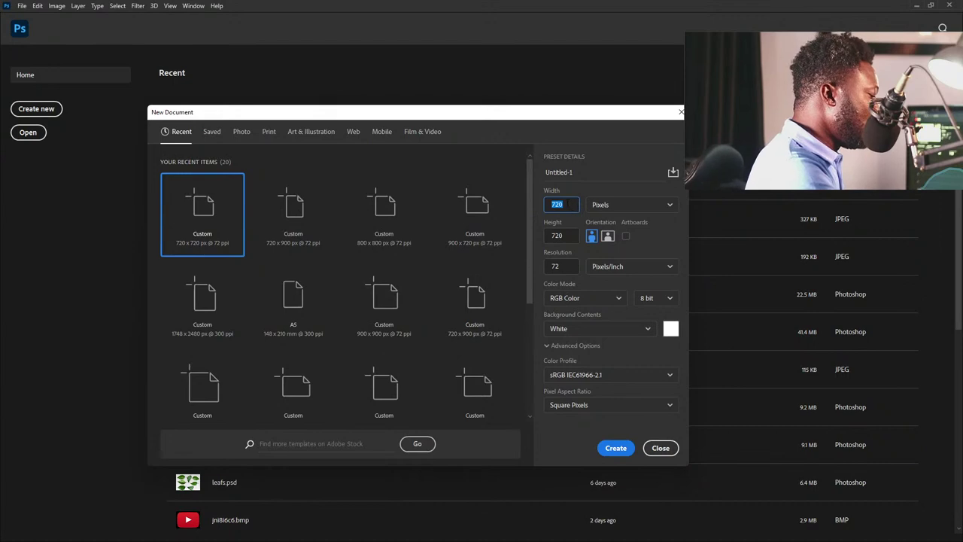
left_click(559, 235)
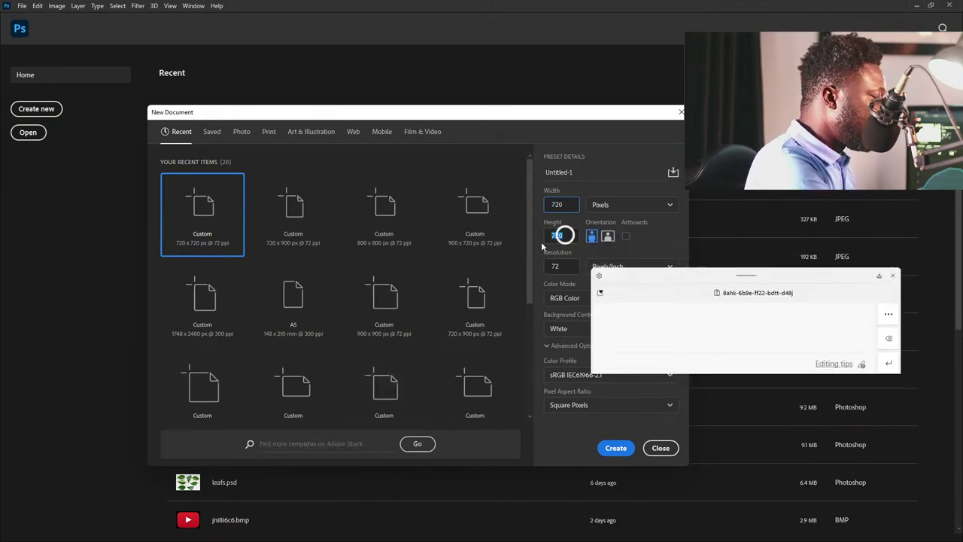
left_click_drag(603, 344, 610, 370)
left_click_drag(625, 347, 647, 369)
left_click_drag(659, 345, 658, 346)
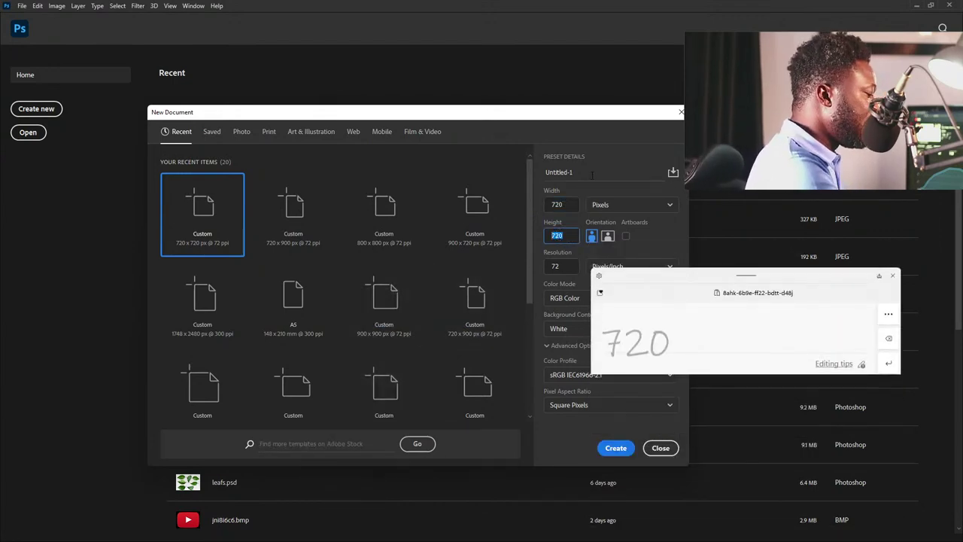
left_click(592, 173)
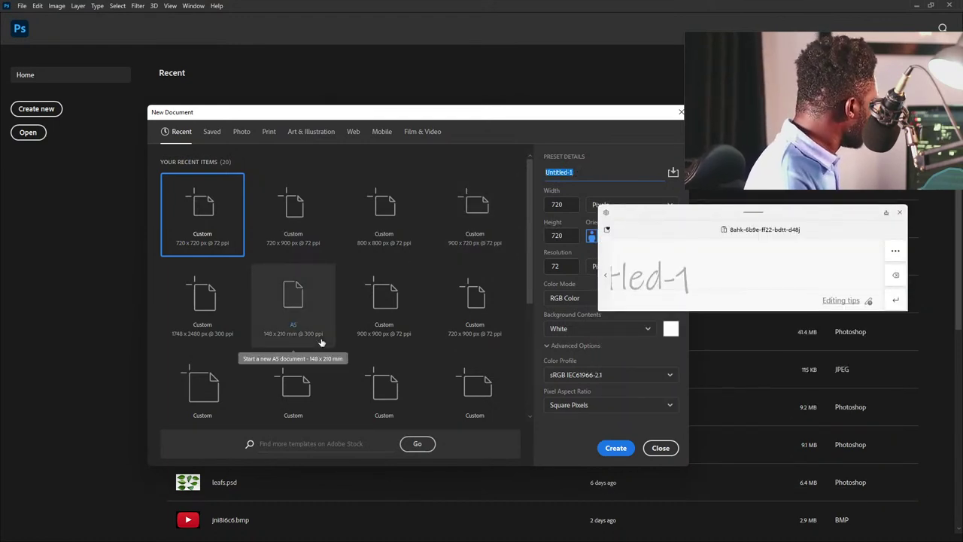
type("Chu")
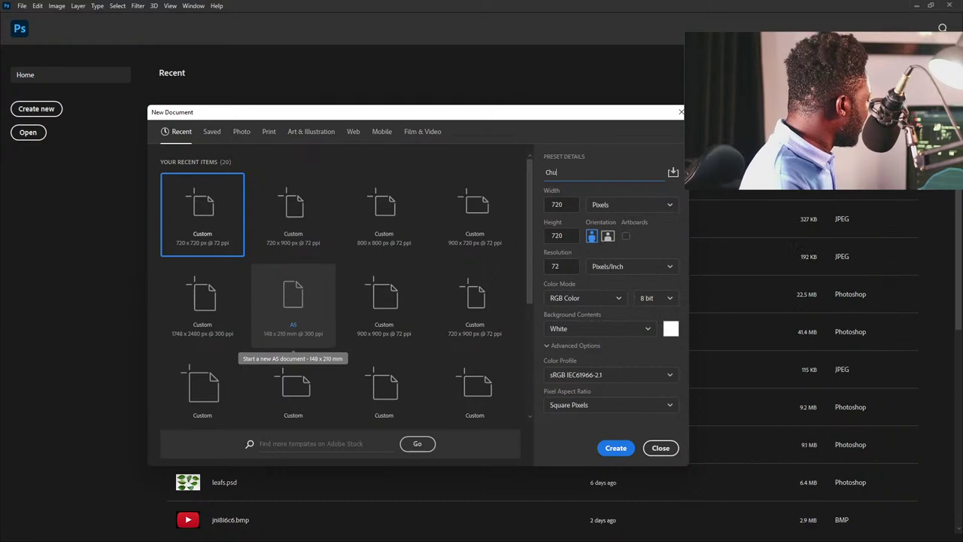
type("rch ")
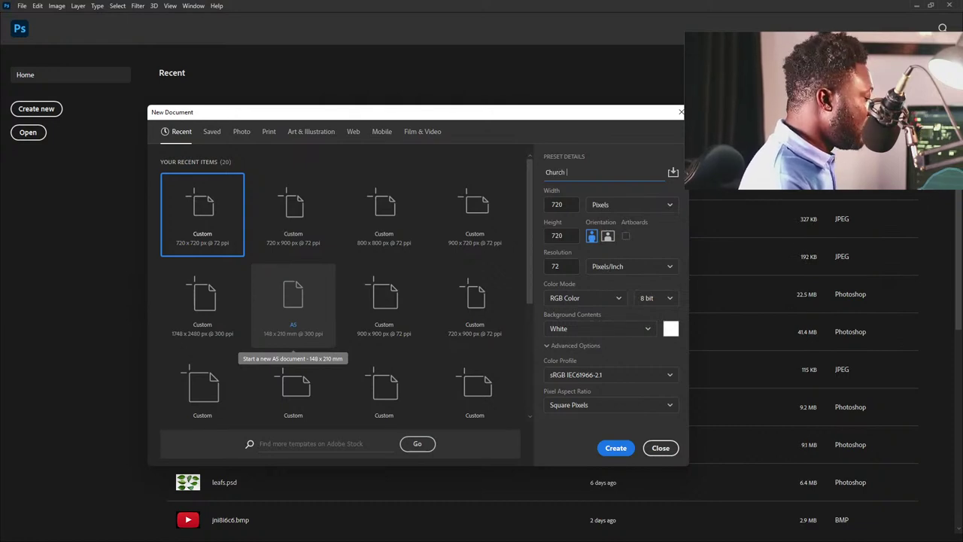
type("poster")
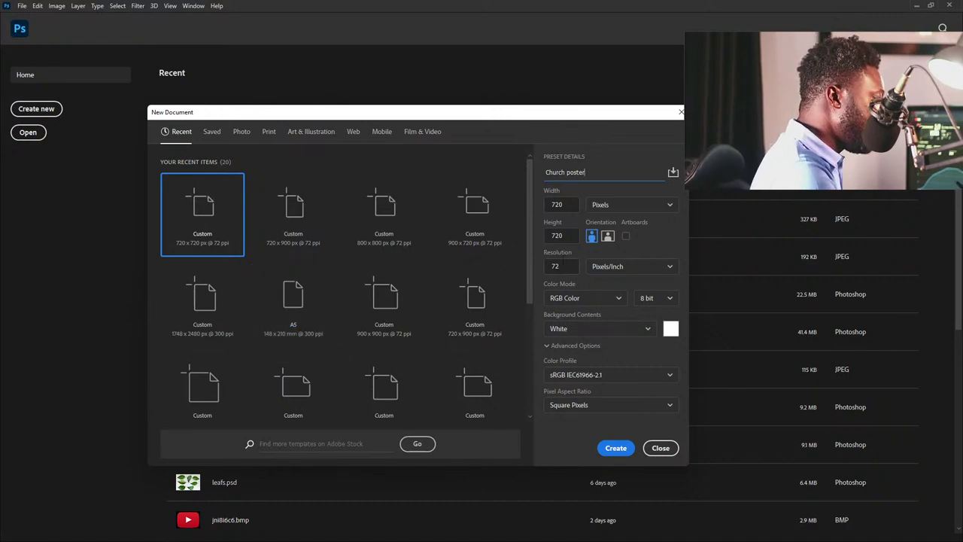
left_click(557, 266)
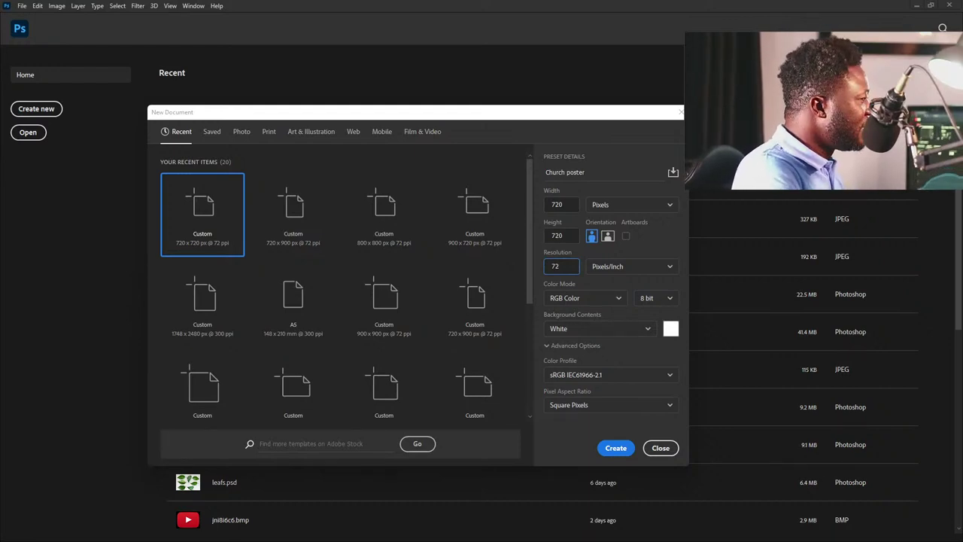
left_click(613, 448)
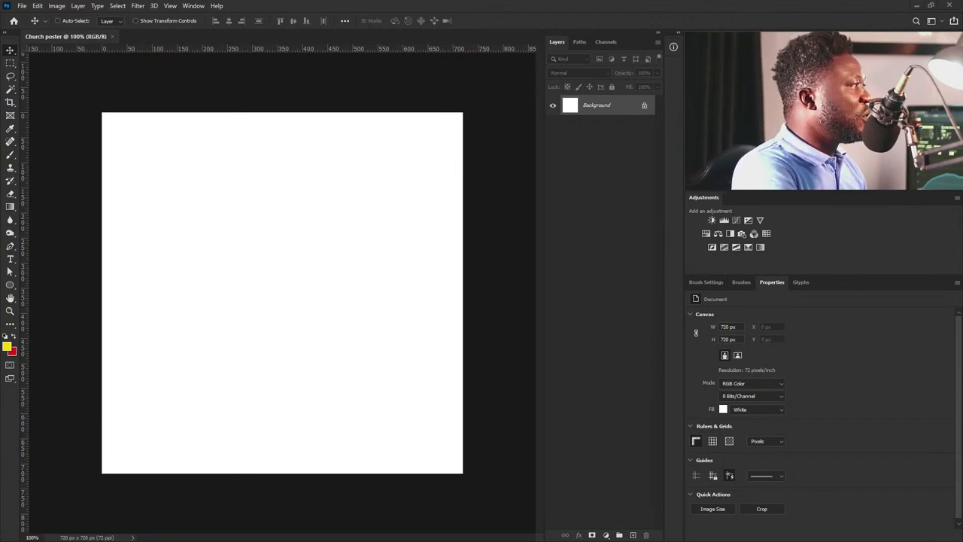
Place BG.jpg as a smart object filling the square canvas.
key("ctrl+t")
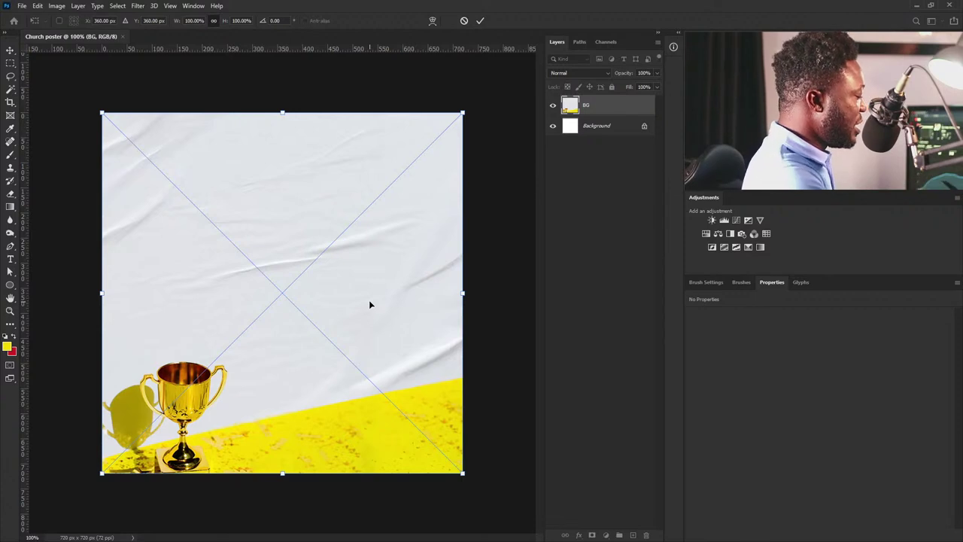
key("Return")
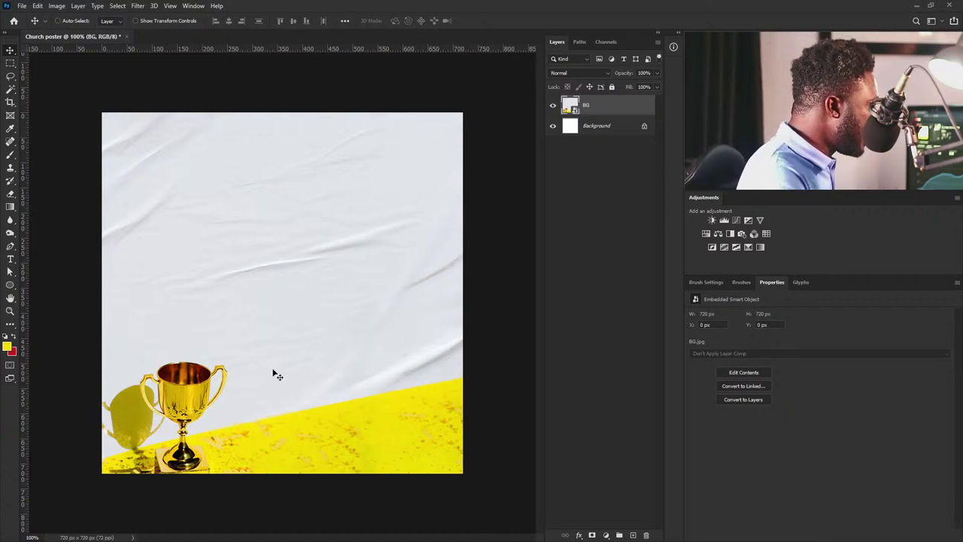
Add a 'JESUS' text layer and move it right of centre.
left_click(12, 262)
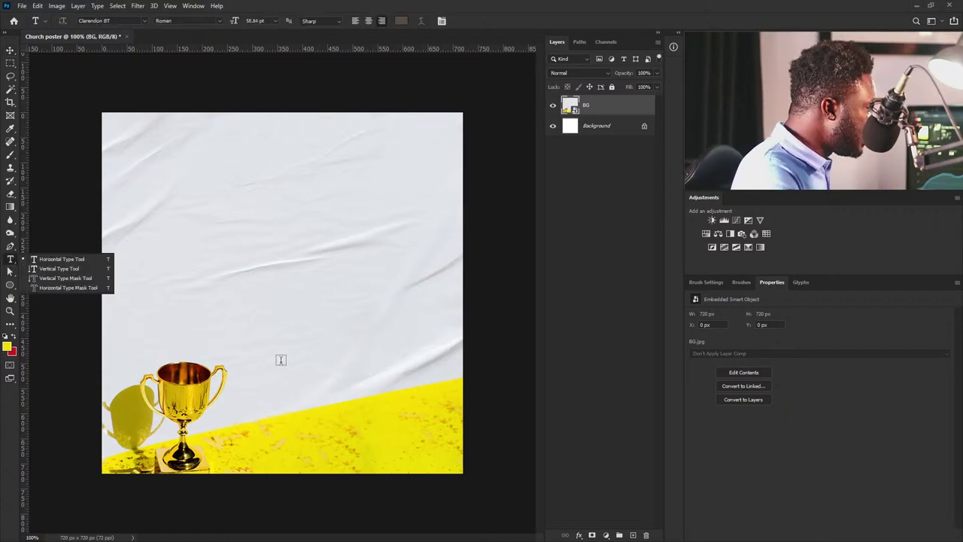
left_click(53, 257)
left_click(281, 335)
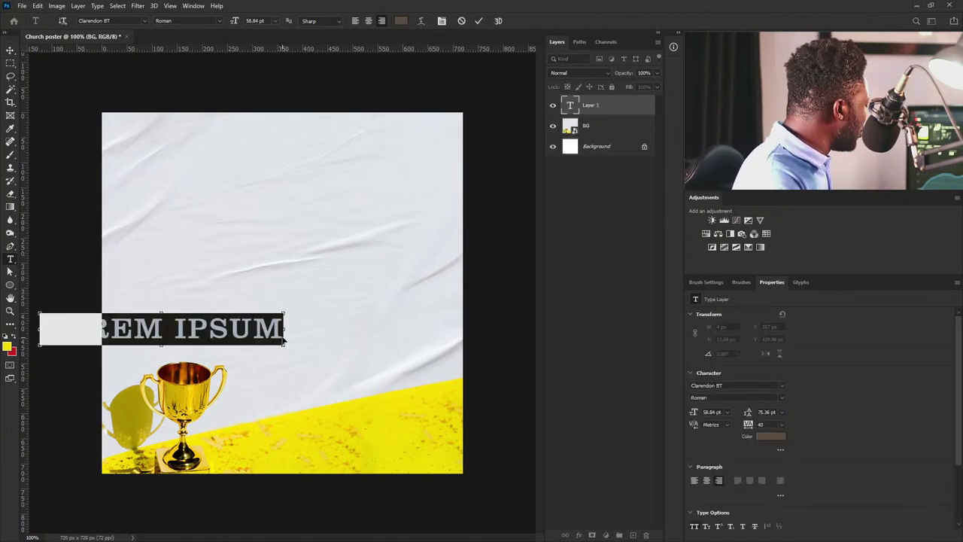
type("JESUS")
left_click(9, 50)
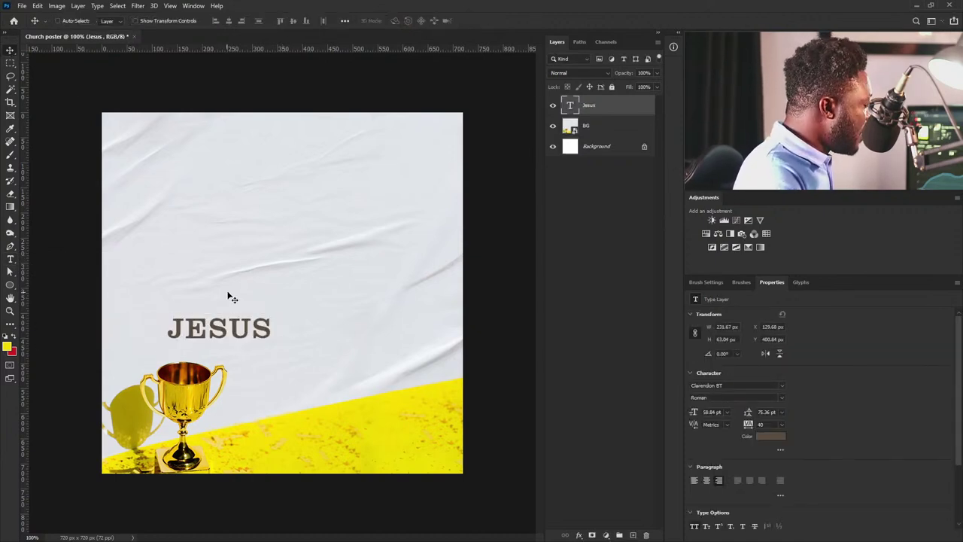
left_click_drag(283, 337, 430, 328)
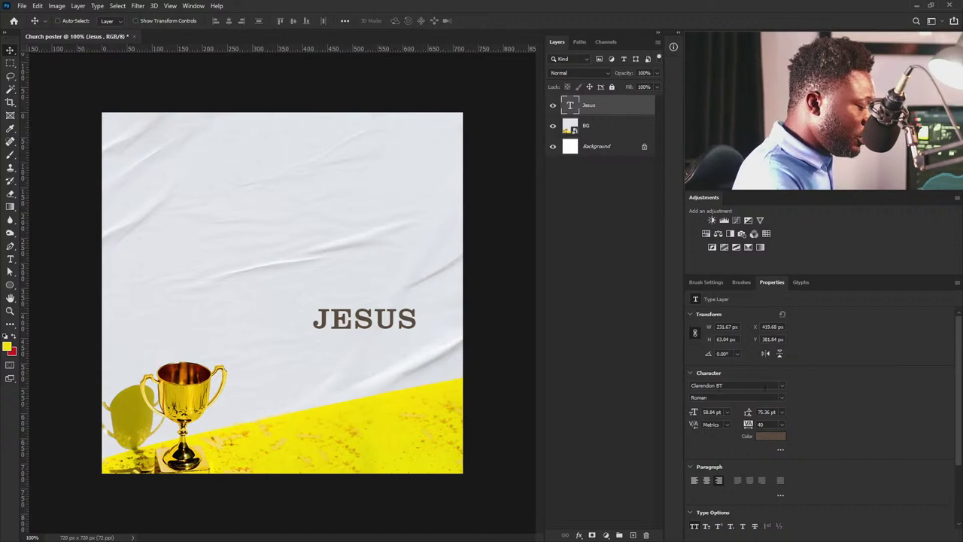
Set JESUS to Clarendon BT Bold with -40 tracking.
left_click(753, 385)
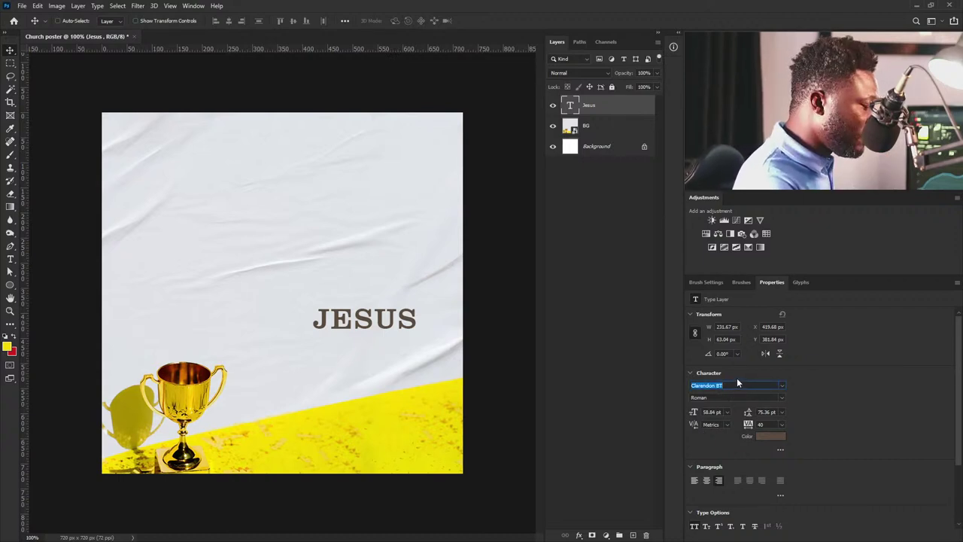
left_click(761, 398)
type("B")
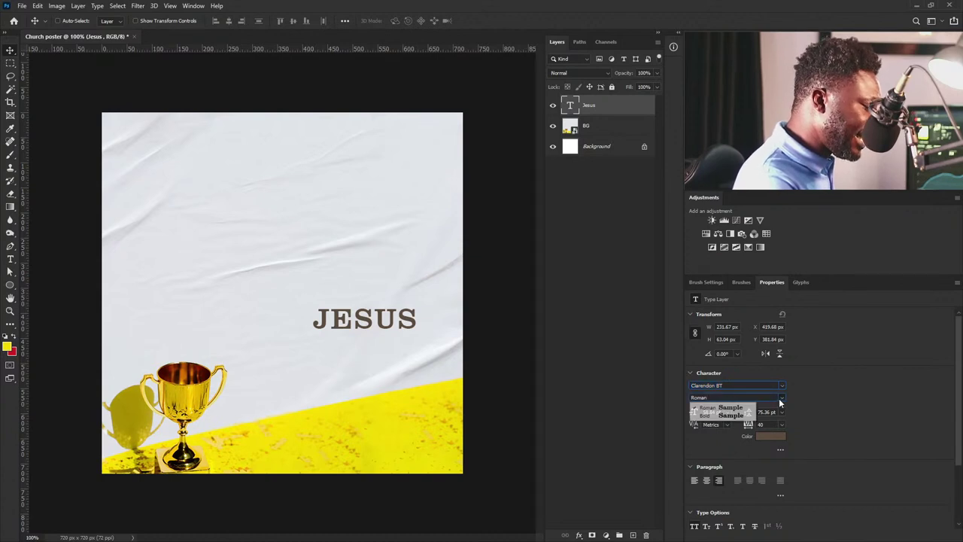
key("Return")
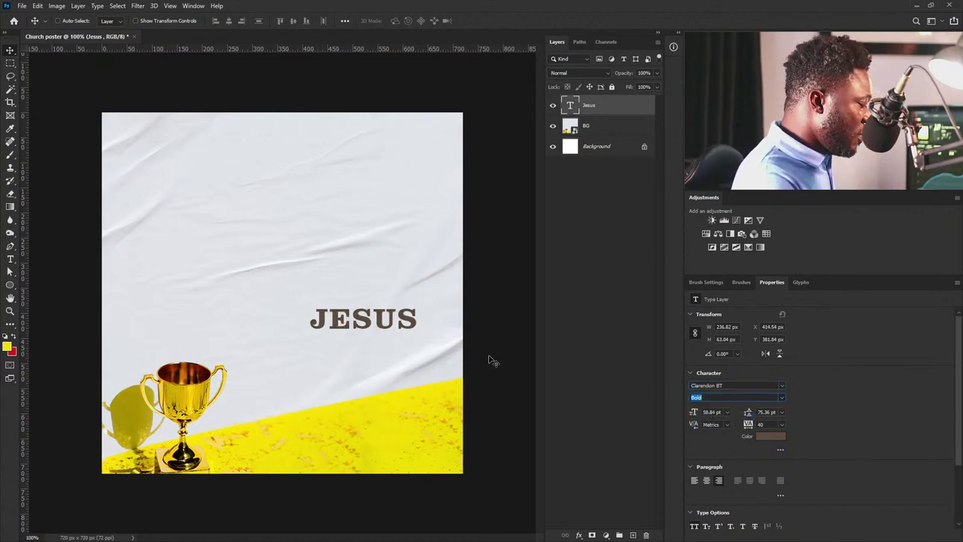
left_click(761, 424)
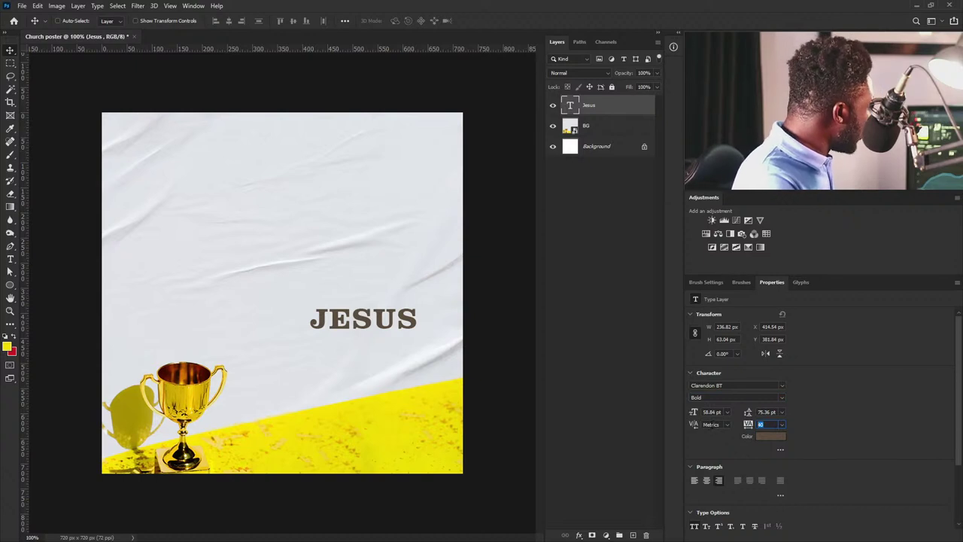
type("0")
key("Return")
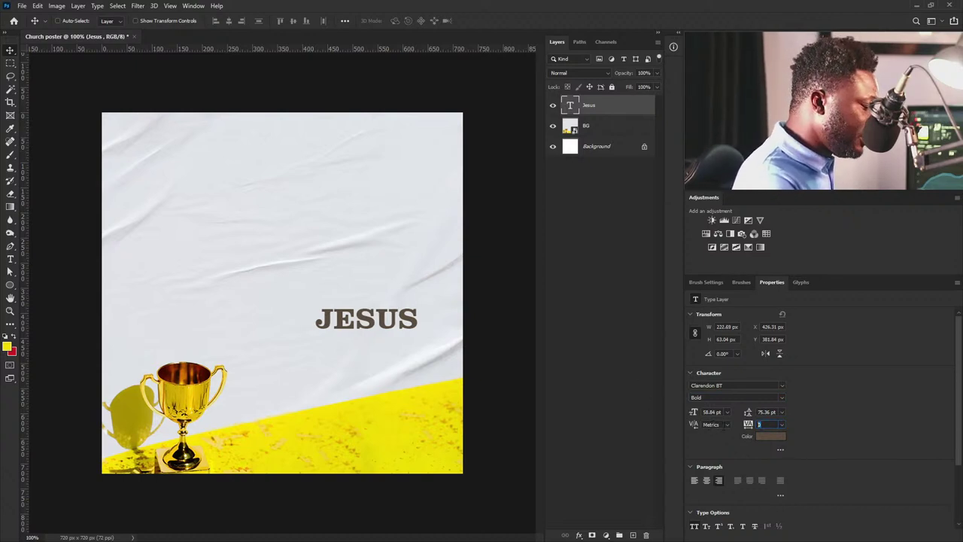
type("-40")
key("Return")
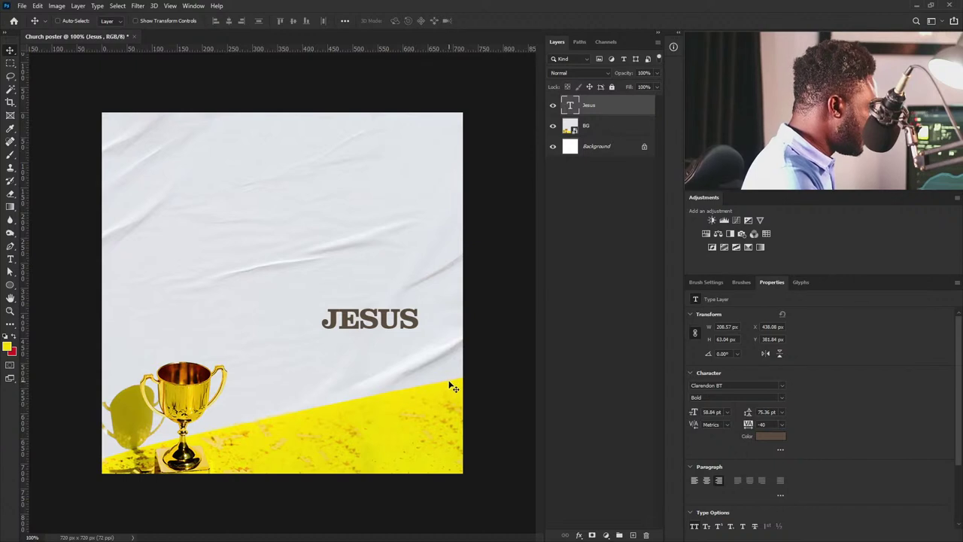
Scale JESUS up to about 178% above the yellow strip and duplicate the layer.
key("ctrl+t")
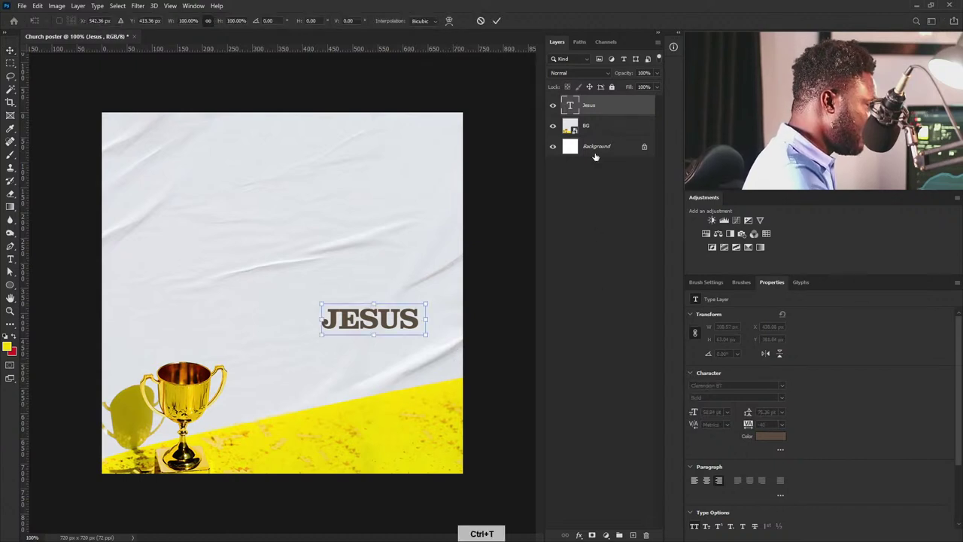
left_click_drag(323, 336, 252, 352)
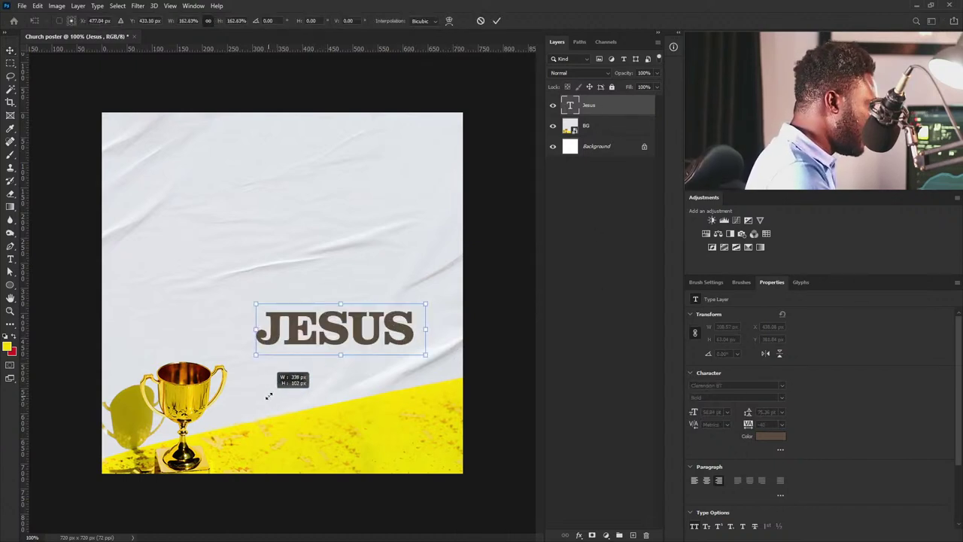
left_click_drag(394, 337, 394, 314)
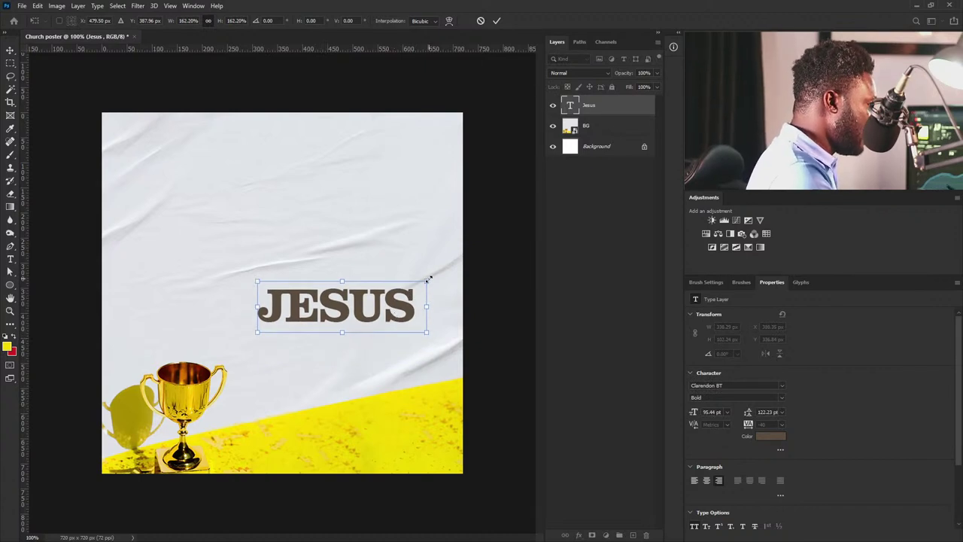
mouse_move(427, 281)
left_mouse_down()
mouse_move(442, 263)
mouse_move(444, 275)
left_mouse_up()
left_click_drag(411, 314, 402, 321)
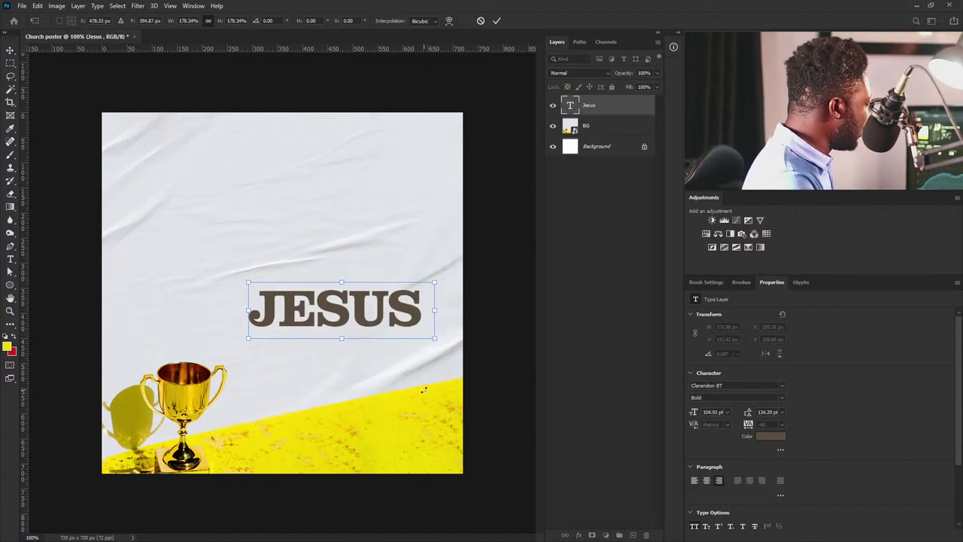
key("Return")
left_click_drag(608, 109, 633, 534)
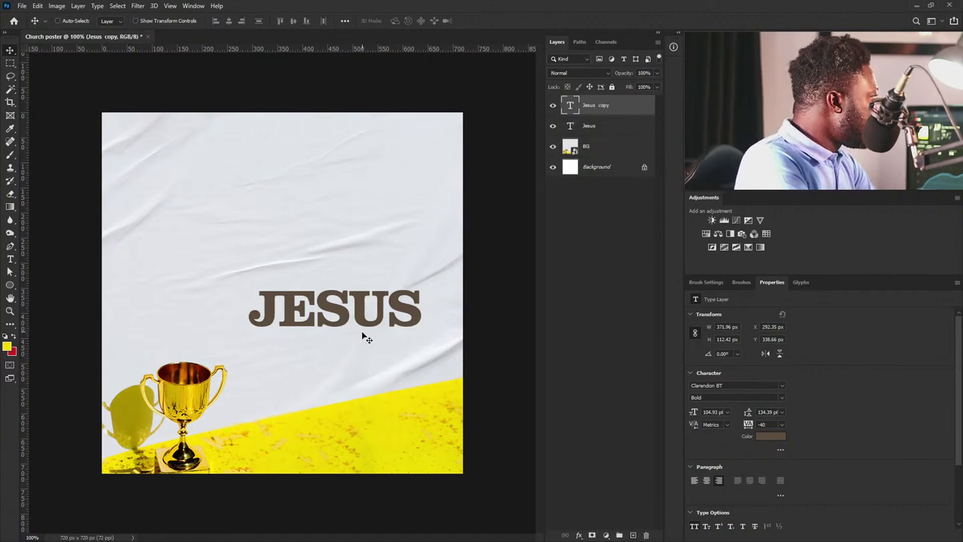
Move the JESUS copy upward and change its text to 'CHURCH'.
left_click_drag(389, 310, 384, 265)
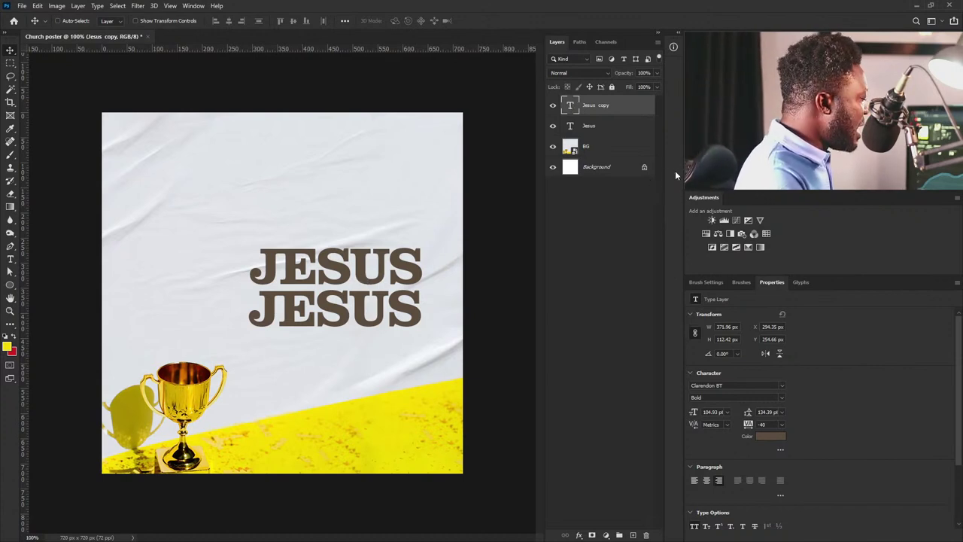
double_click(569, 105)
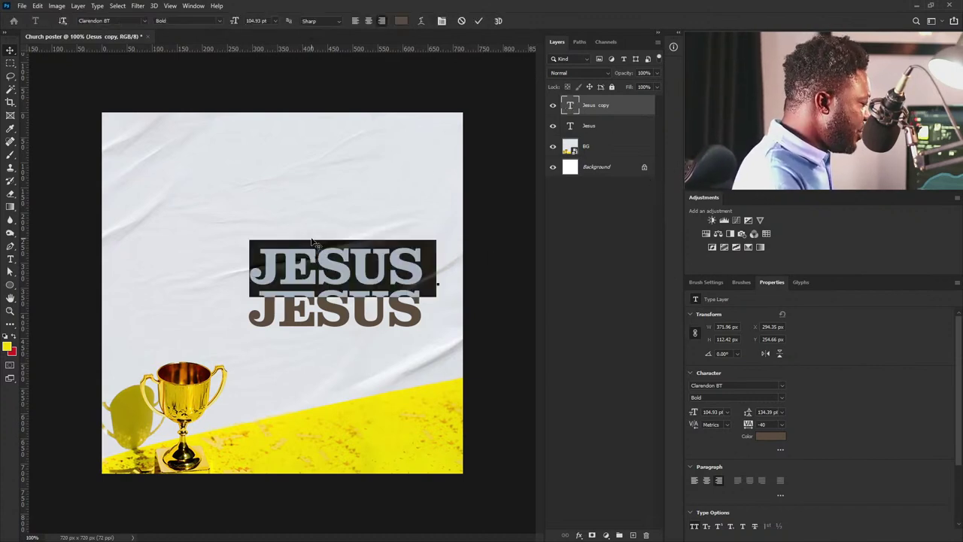
type("CHURCH")
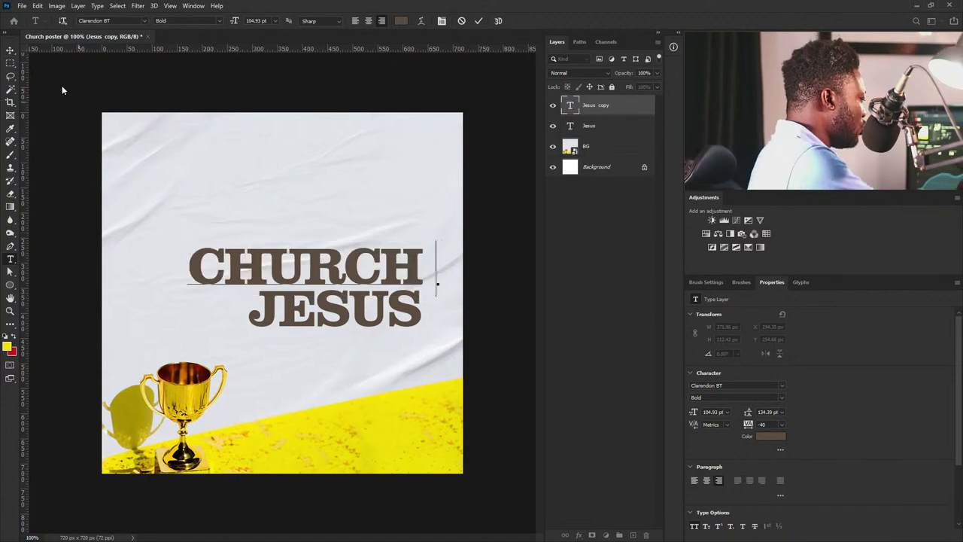
left_click(11, 51)
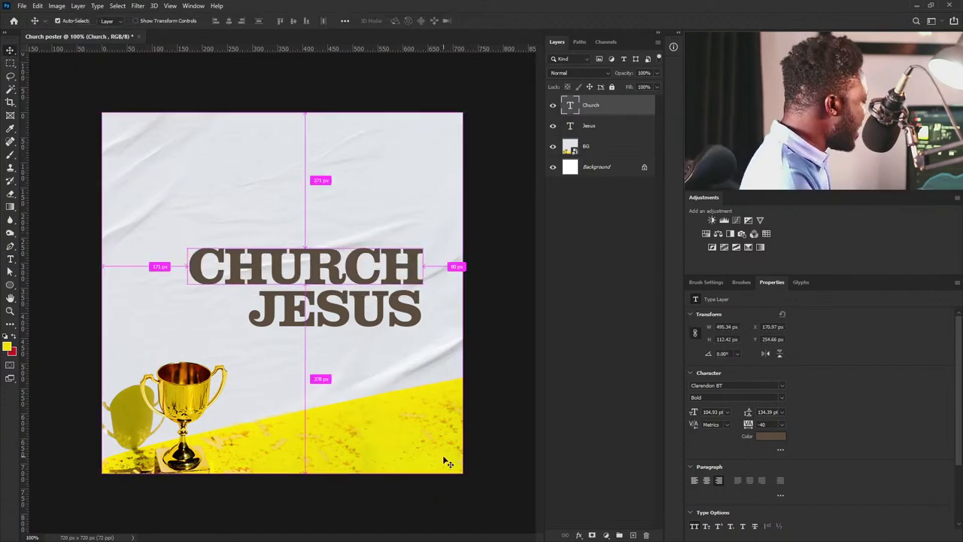
Shrink CHURCH to about 40% and place it above the right end of JESUS.
key("ctrl+t")
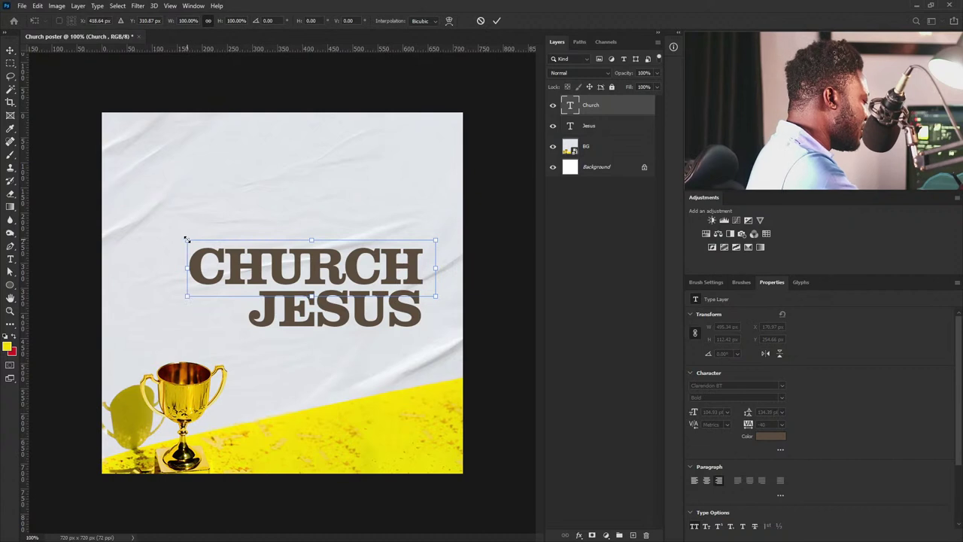
left_click_drag(188, 242, 338, 276)
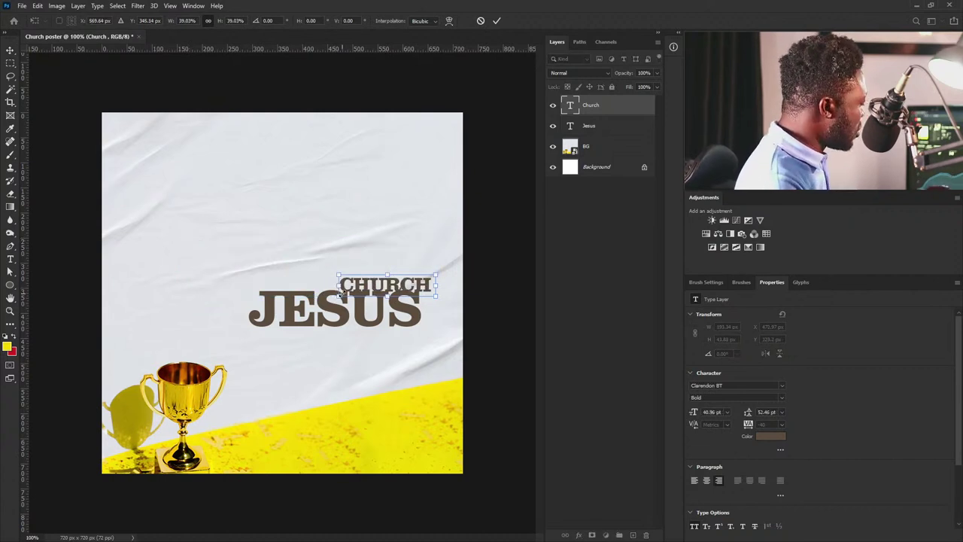
key("Return")
left_click_drag(436, 289, 419, 279)
Switch CHURCH to Clarendon BT Roman with 0 tracking and duplicate the layer.
left_click(778, 397)
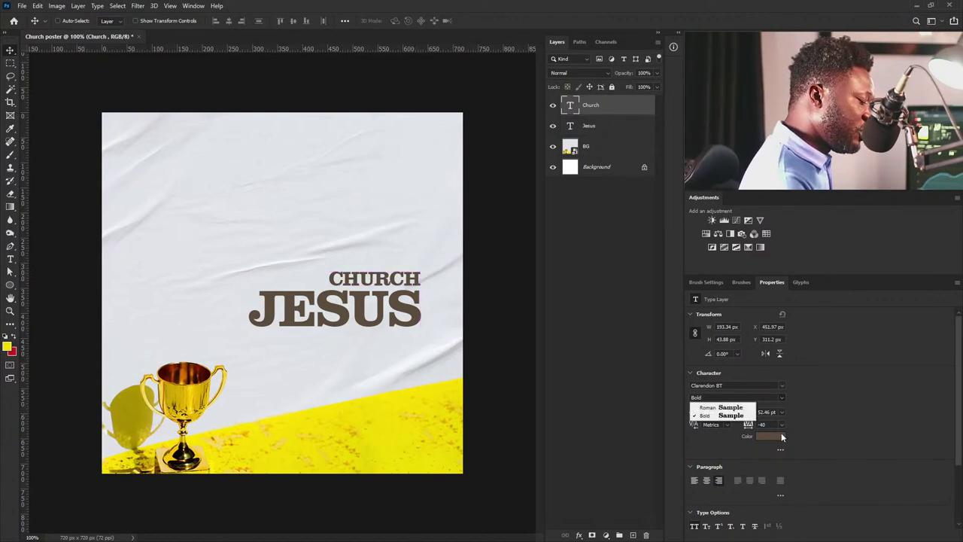
left_click(722, 407)
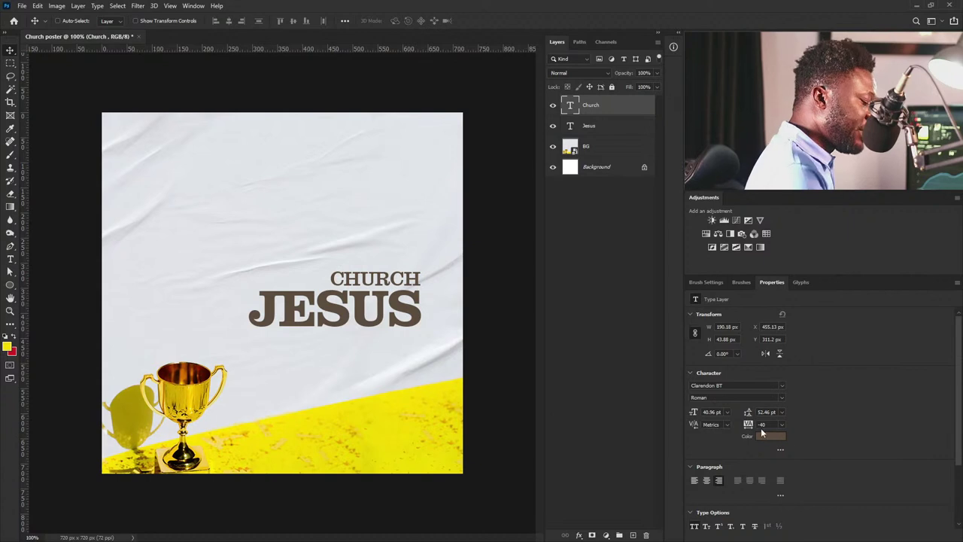
type("0")
key("Return")
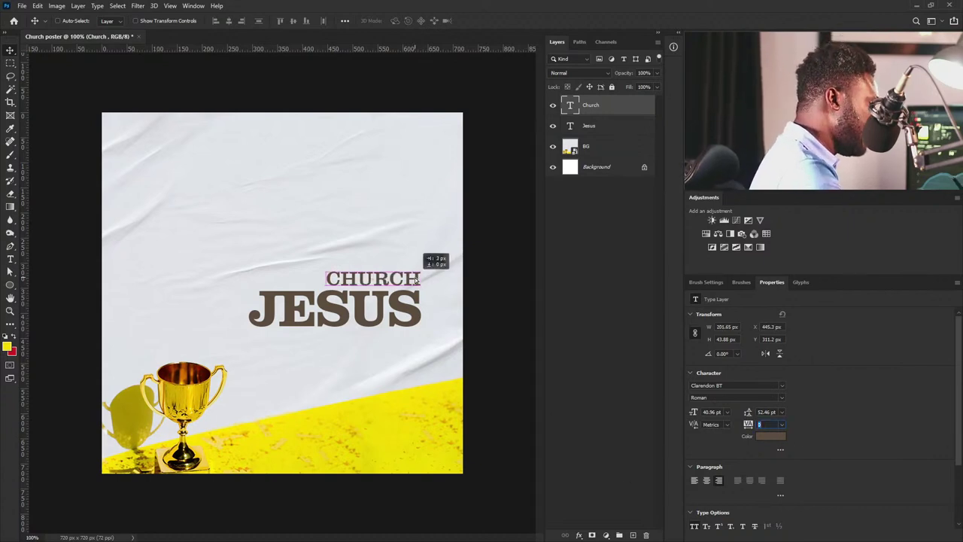
left_click_drag(615, 109, 634, 535)
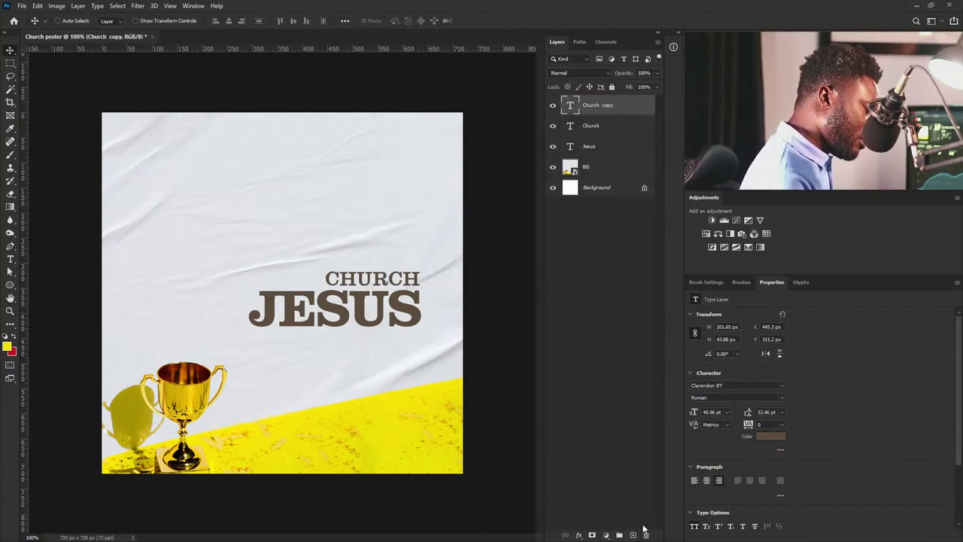
Move the CHURCH copy up-left and scale it to about 90%.
left_click_drag(404, 293, 305, 280)
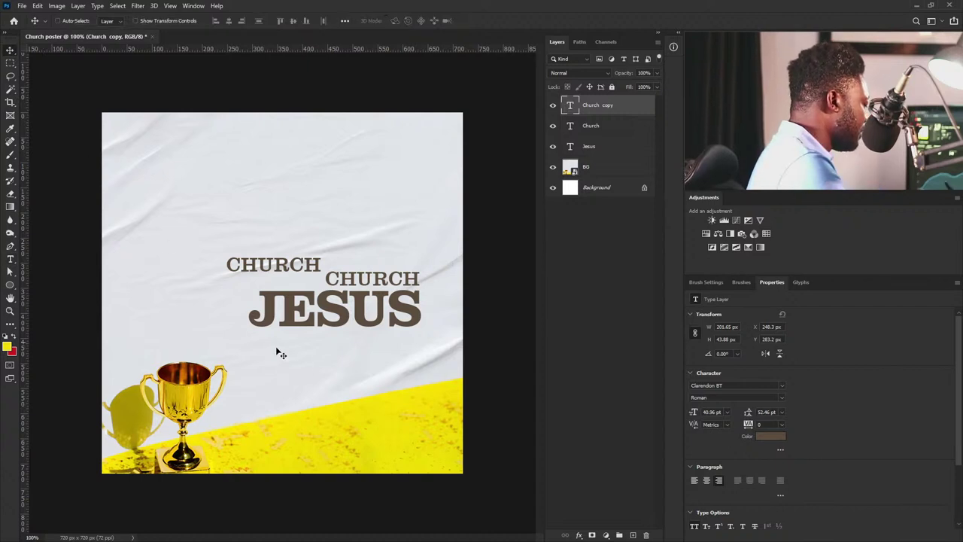
key("ctrl+t")
left_click_drag(229, 253, 268, 276)
key("Return")
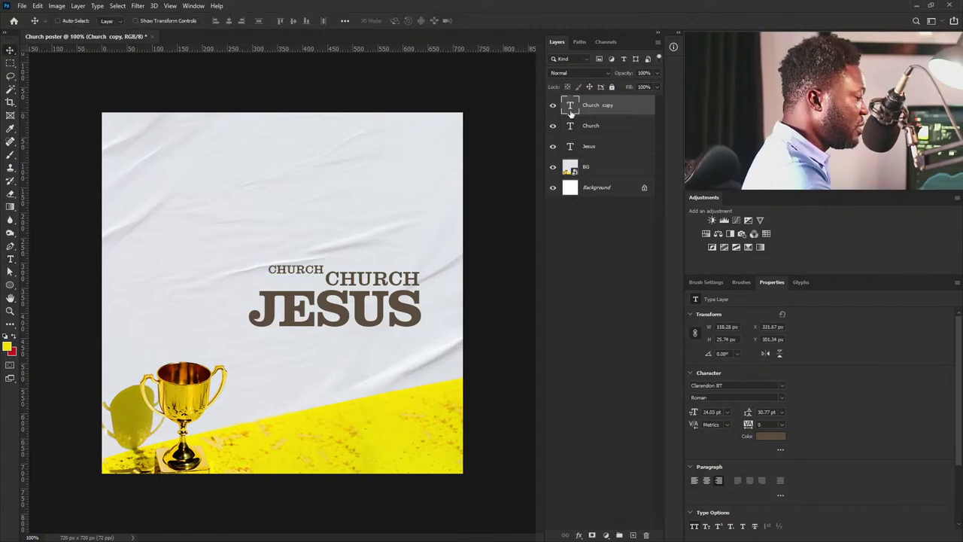
Retype the copy as 'THE' and position it just left of CHURCH above JESUS.
double_click(569, 105)
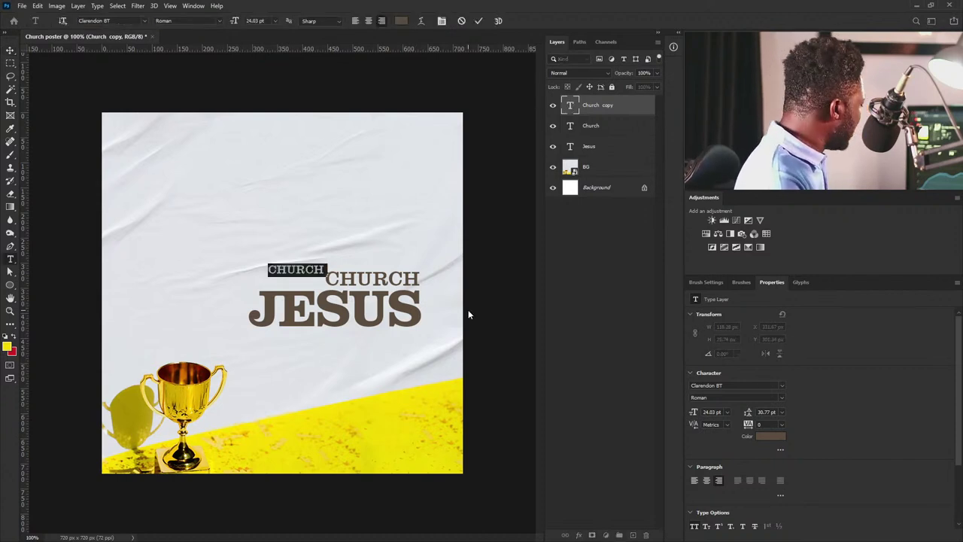
type("THE")
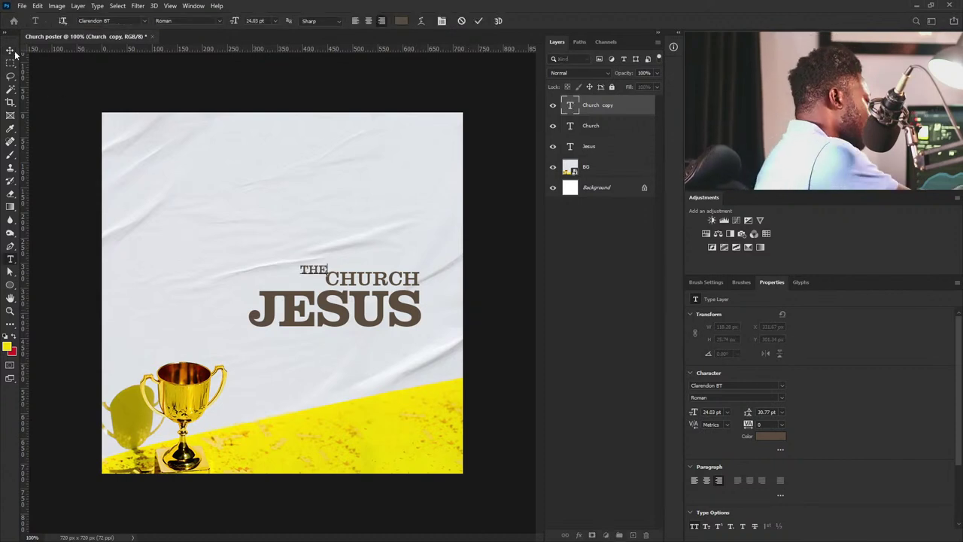
key("ctrl+Return")
key("v")
left_click_drag(349, 268, 334, 287)
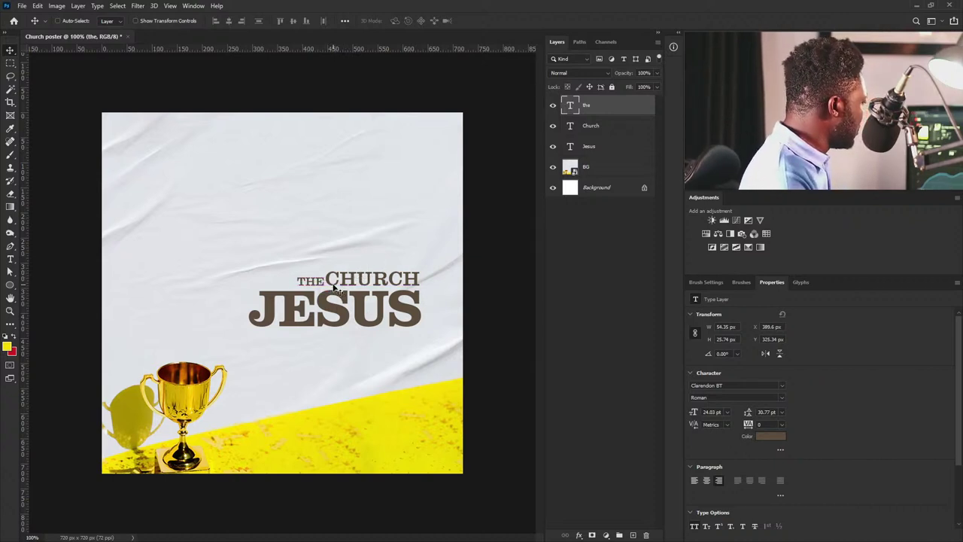
key("Left")
key("Left")
key("Left")
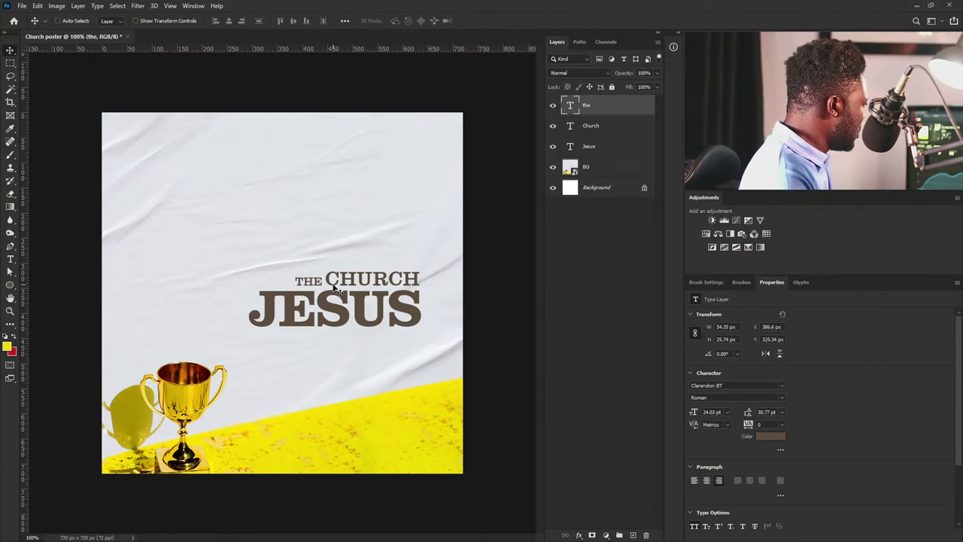
key("Right")
key("Right")
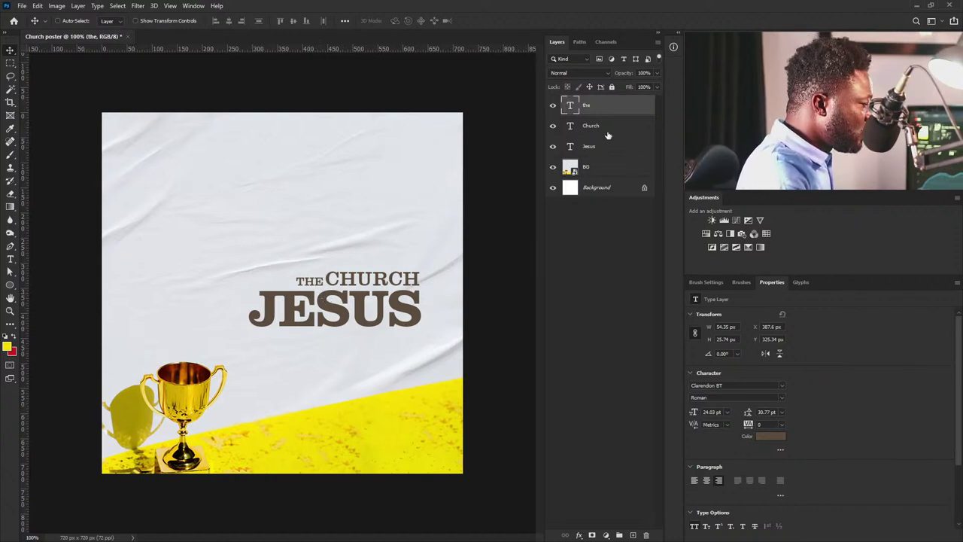
left_click(587, 145)
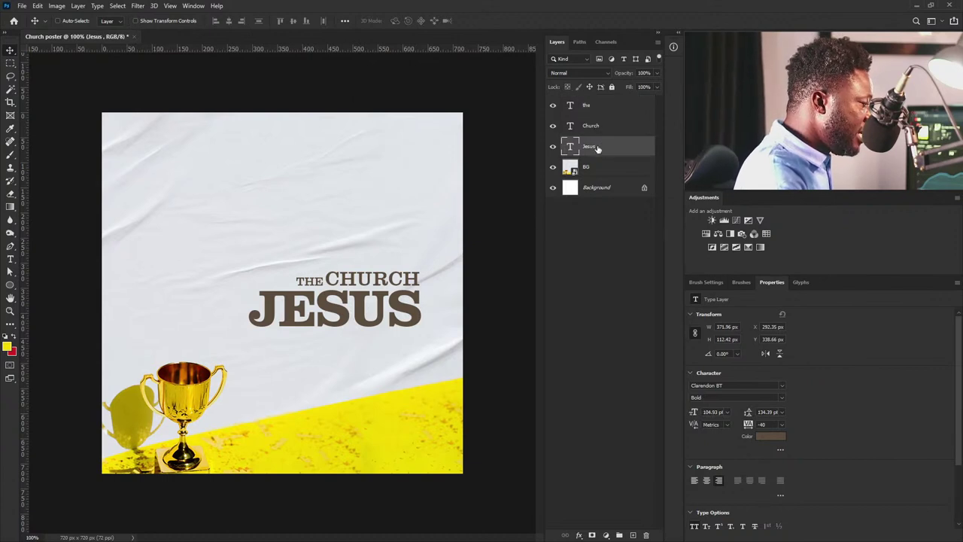
Duplicate the JESUS text layer, shift the copy down, and retype it as DIED FOR.
left_click_drag(603, 148, 632, 535)
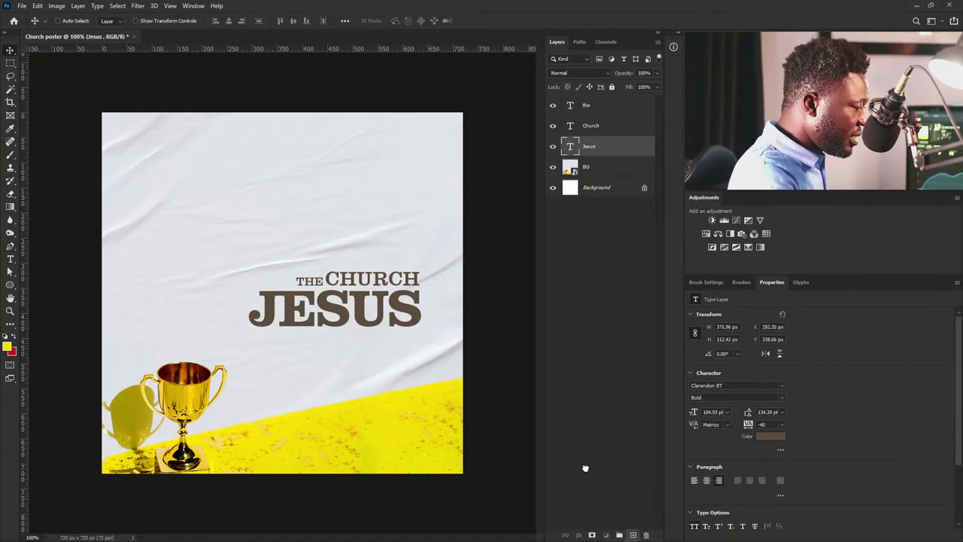
key("shift+Down")
key("shift+Down")
key("shift+Down")
key("shift+Down")
key("shift+Down")
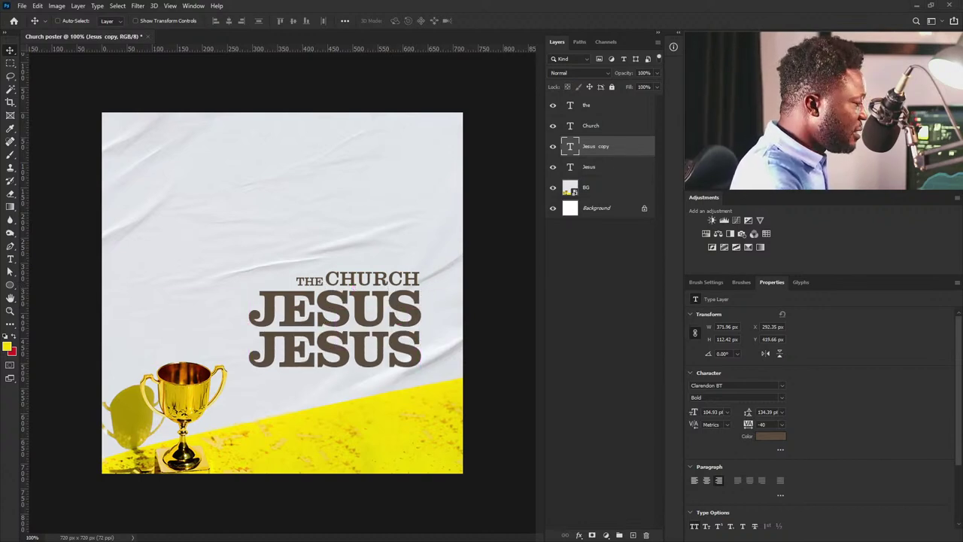
double_click(570, 146)
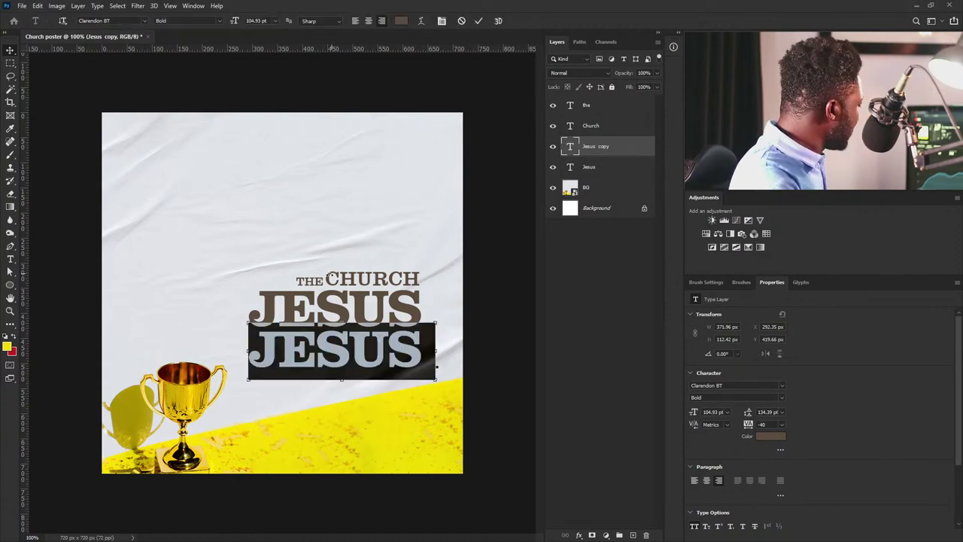
type("DIED FOR")
left_click(10, 49)
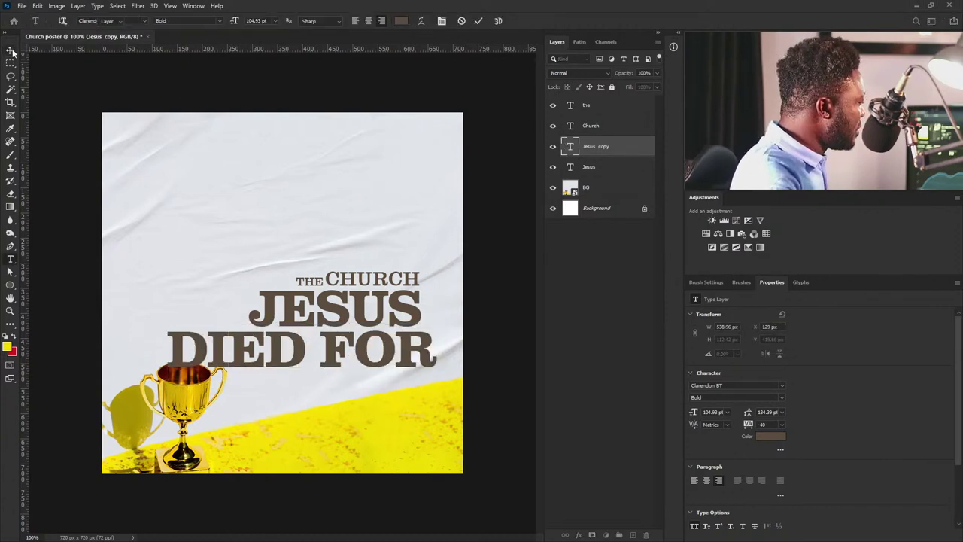
Scale DIED FOR down to about 53% and place it just below JESUS.
key("ctrl+t")
left_click_drag(166, 378, 277, 356)
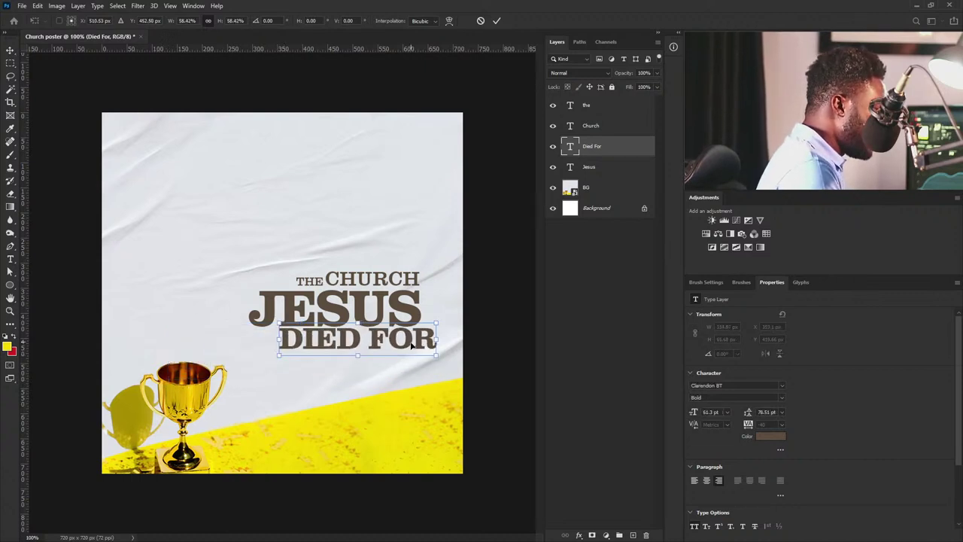
left_click_drag(439, 324, 427, 328)
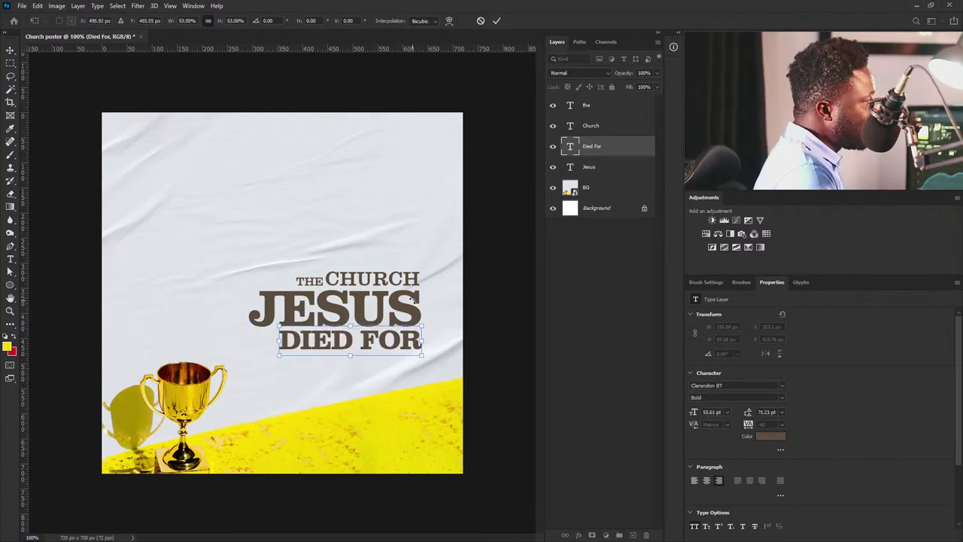
key("Return")
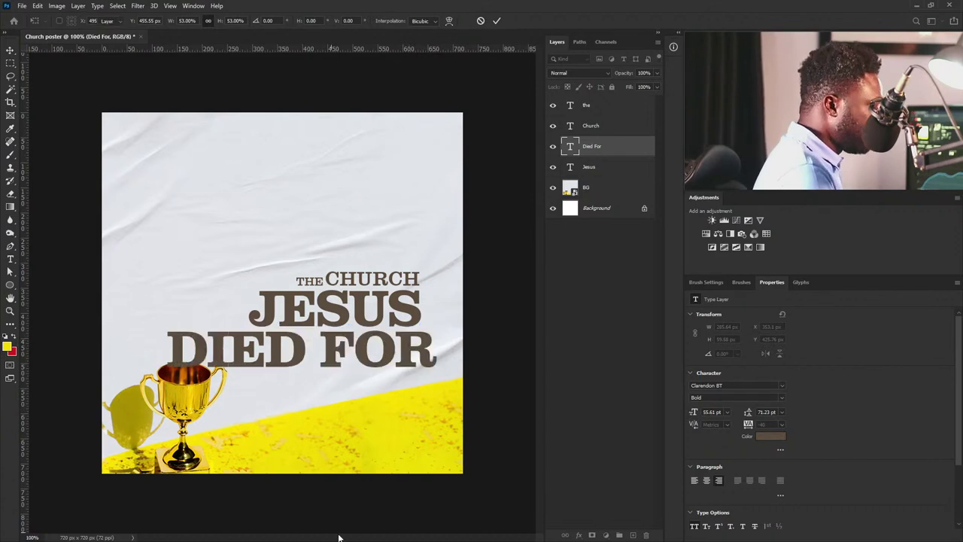
left_click_drag(424, 340, 424, 344)
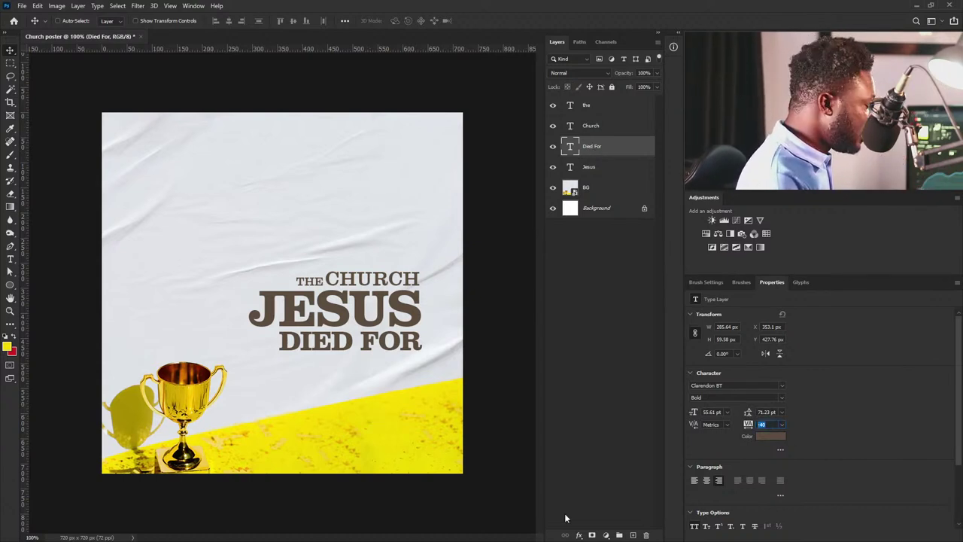
Set DIED FOR's tracking to -20 and nudge it up two pixels under JESUS.
key("Up")
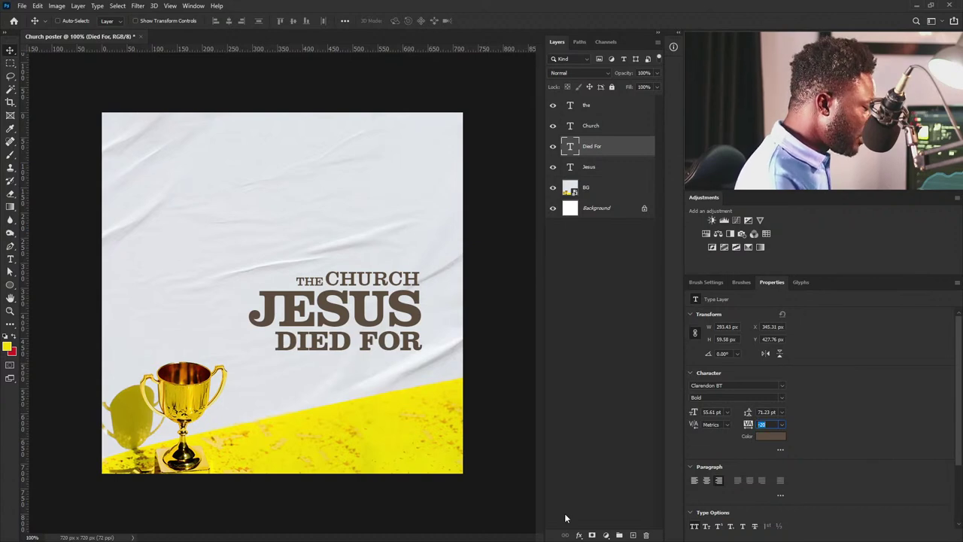
mouse_move(425, 340)
left_mouse_down()
mouse_move(419, 346)
mouse_move(436, 342)
left_mouse_up()
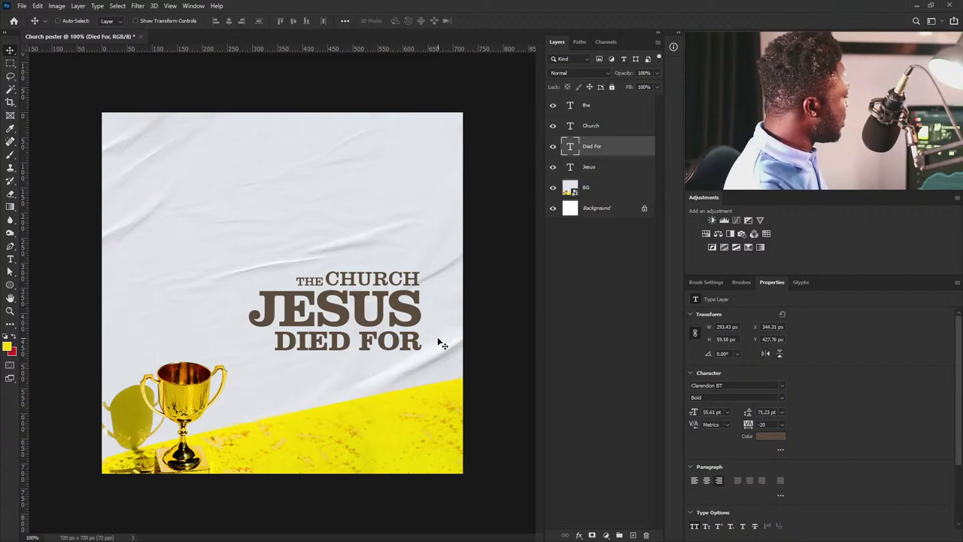
key("Up")
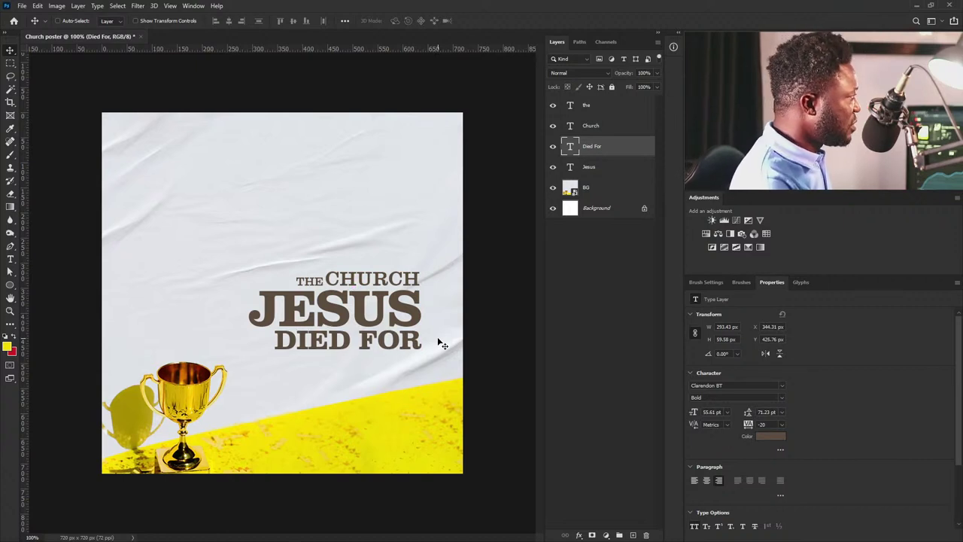
key("Up")
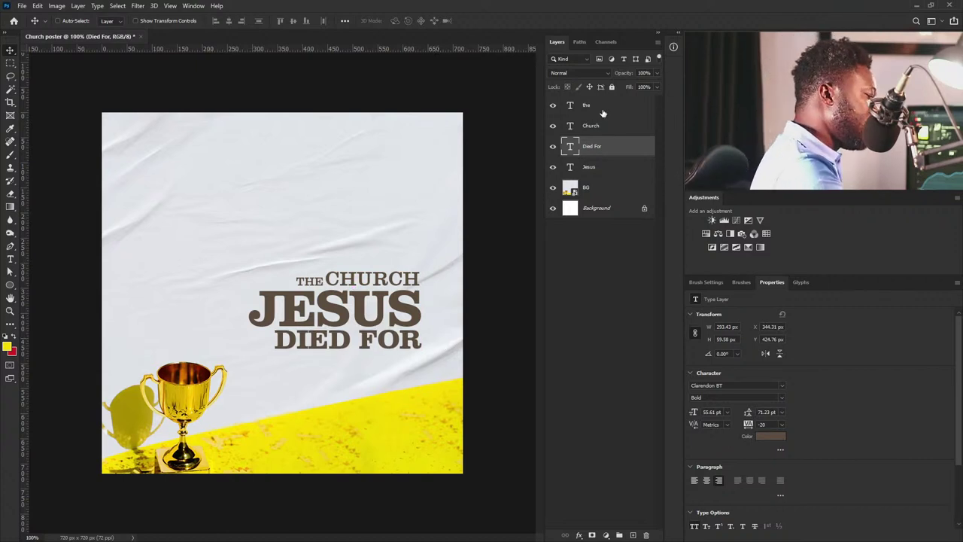
Scale the four title text layers up slightly together and move the block up and left.
left_click(600, 110)
left_click(605, 167, "shift")
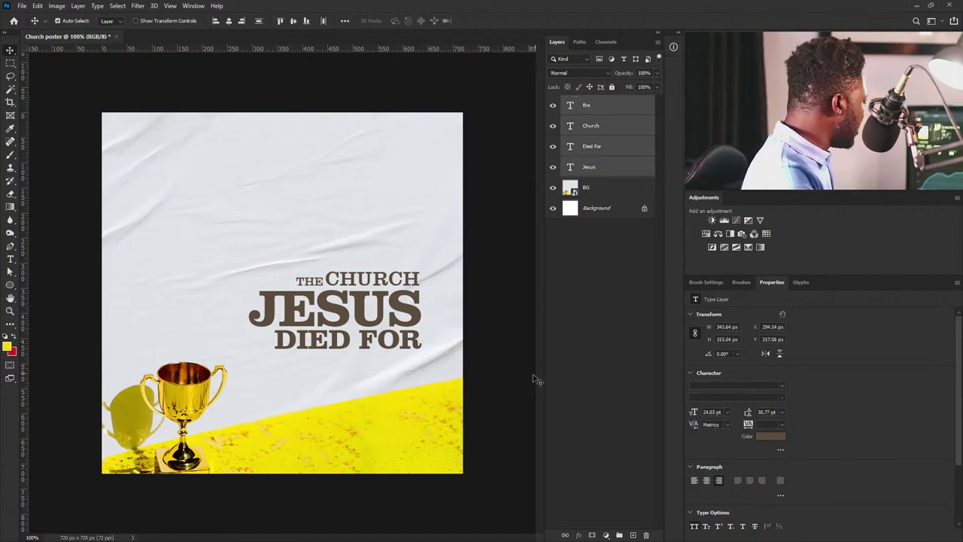
key("ctrl+t")
left_click_drag(250, 271, 236, 222)
key("ctrl+z")
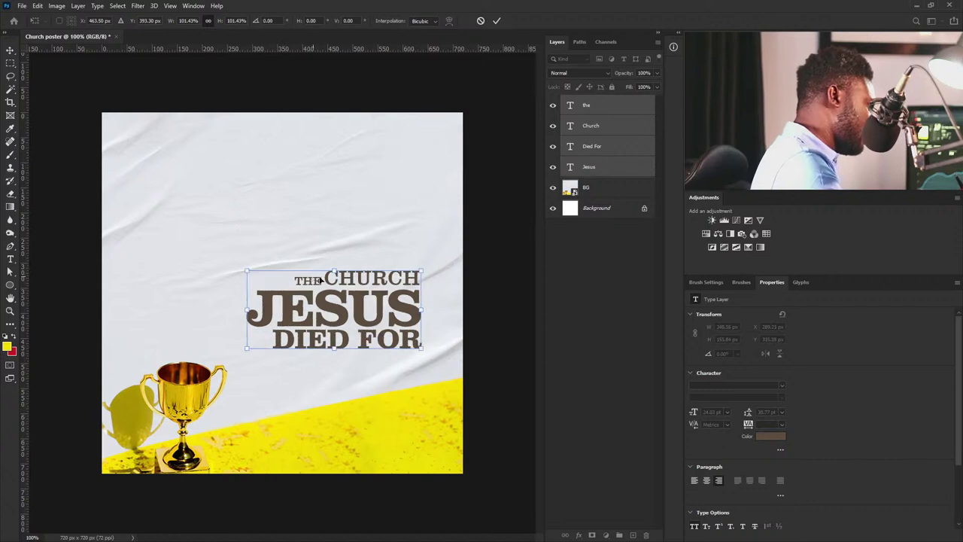
left_click_drag(246, 269, 222, 259)
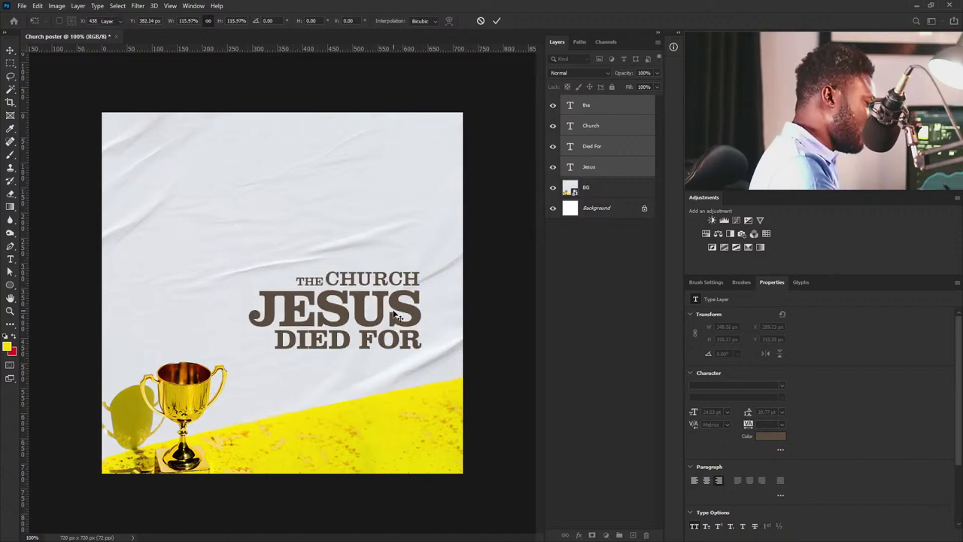
left_click(328, 484)
left_click_drag(395, 298, 382, 278)
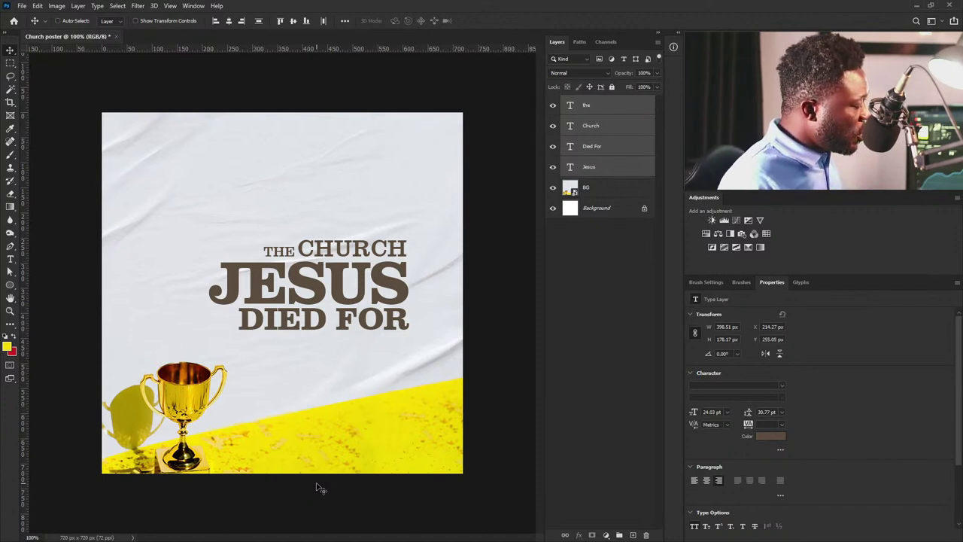
left_click(591, 191)
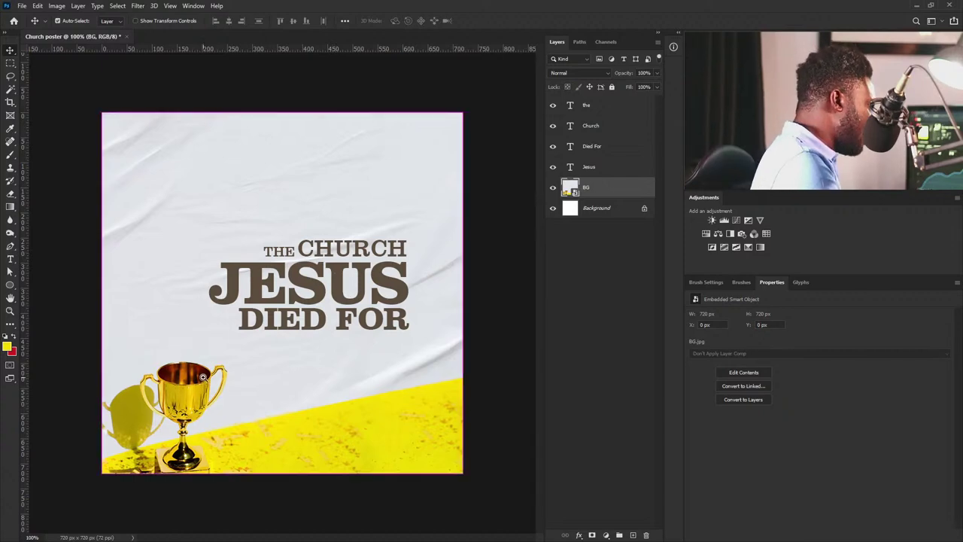
Lasso the inside of the trophy rim and copy it onto a new layer.
left_click_drag(180, 362, 238, 404)
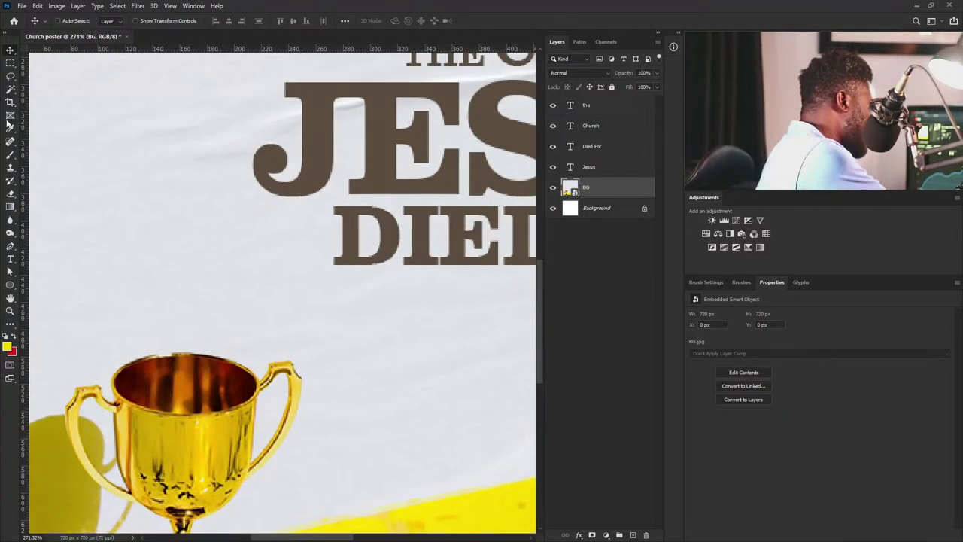
key("l")
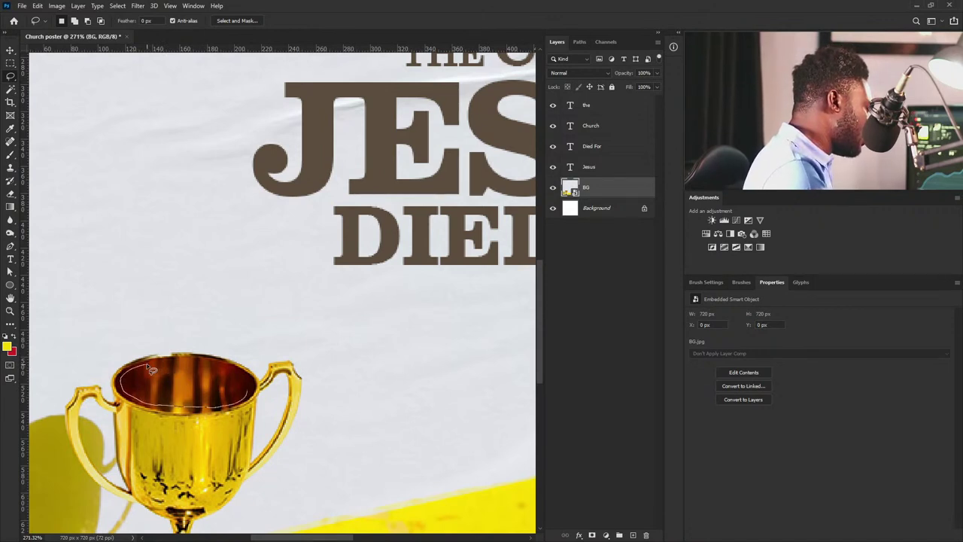
left_click_drag(150, 369, 155, 366)
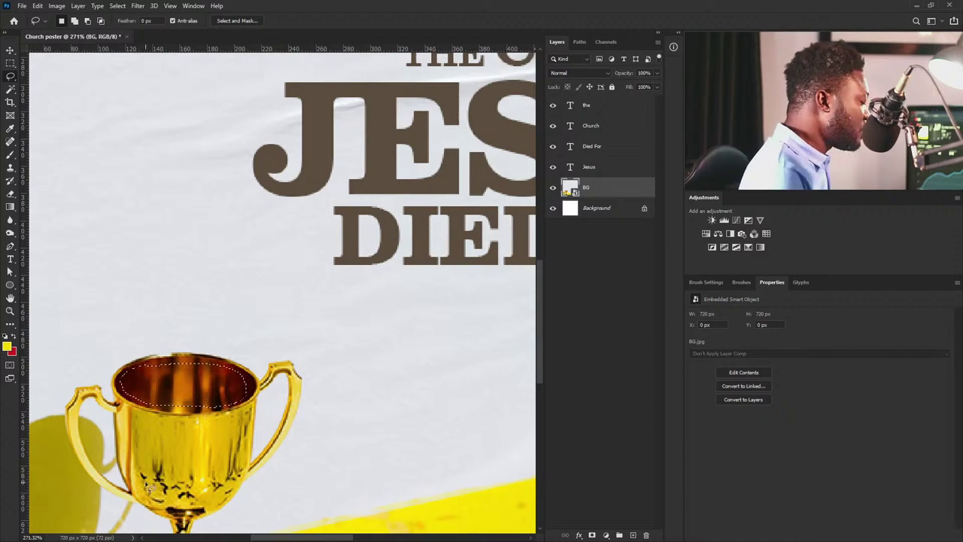
key("ctrl+j")
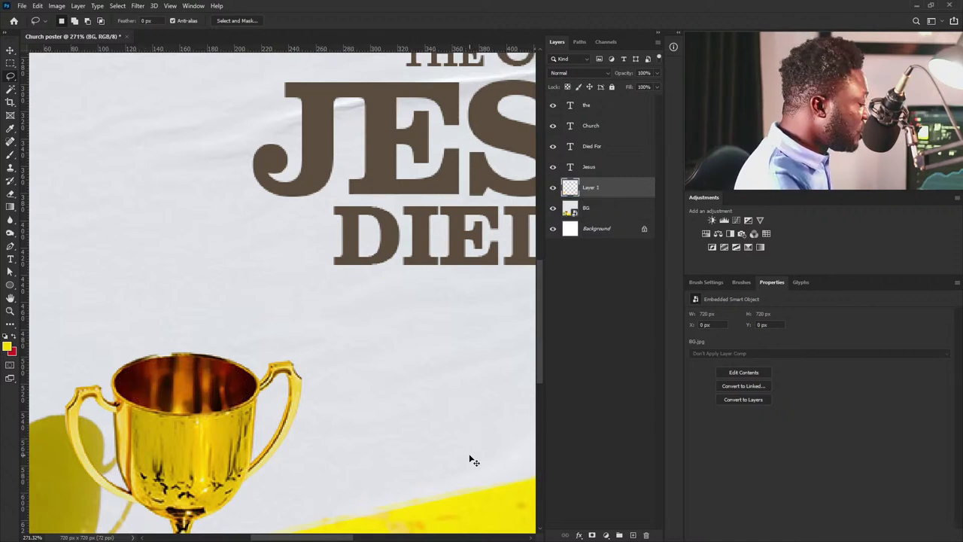
Move the rim patch under JES, raise it above all text layers, and enlarge it to about 280%.
key("v")
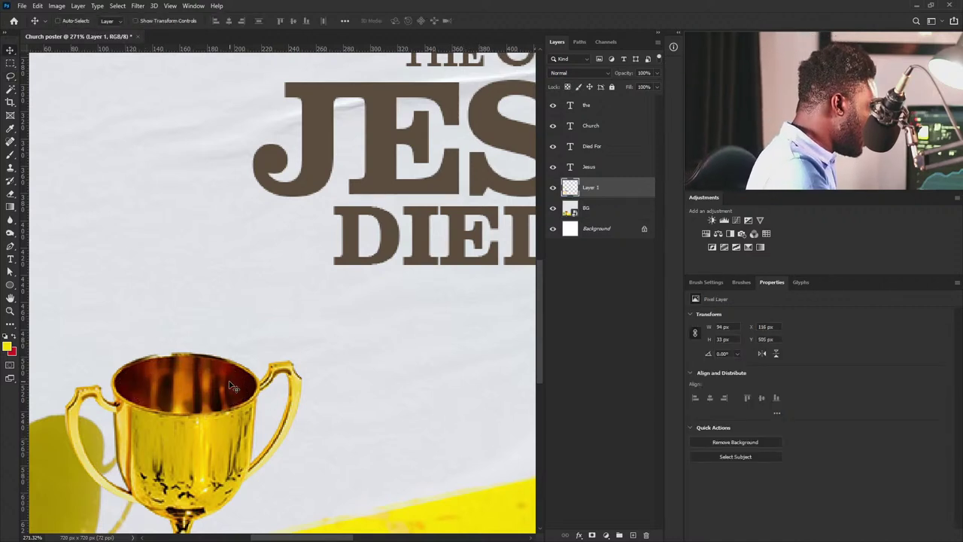
left_click_drag(210, 359, 331, 179)
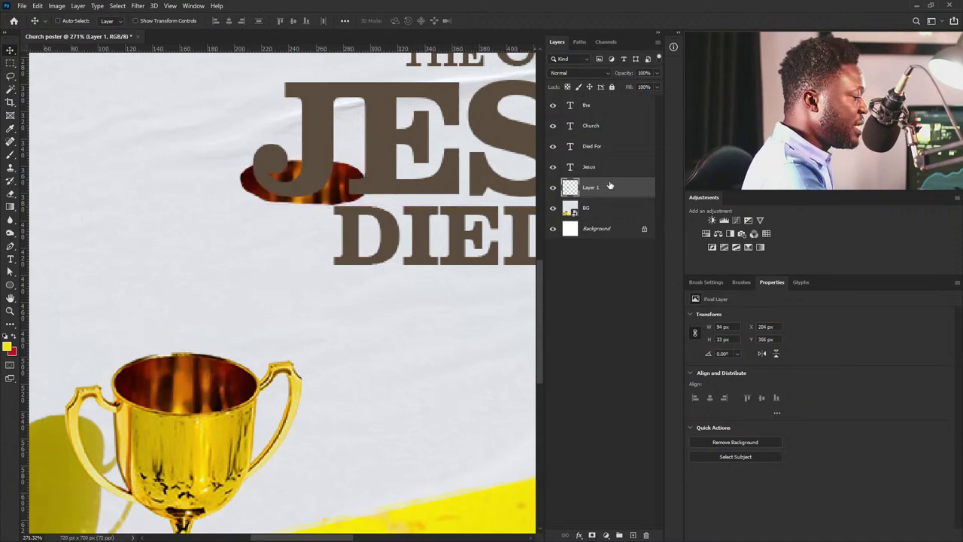
left_click_drag(609, 187, 600, 118)
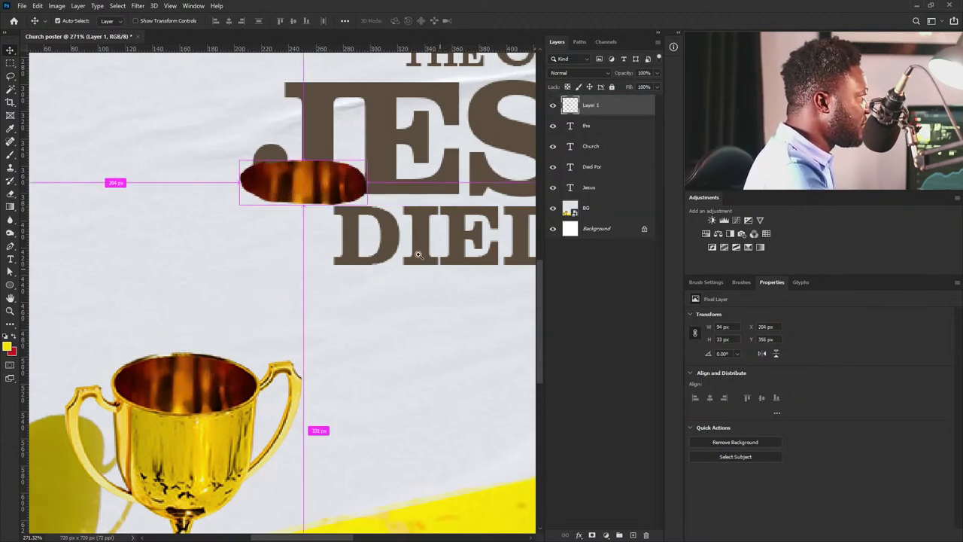
scroll(393, 260, "down", 3)
scroll(366, 331, "down", 3)
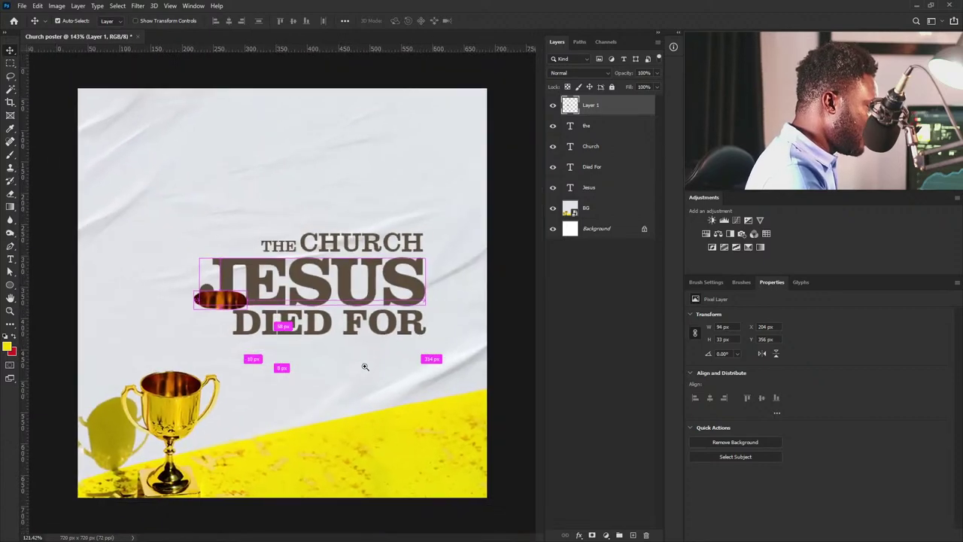
key("ctrl+t")
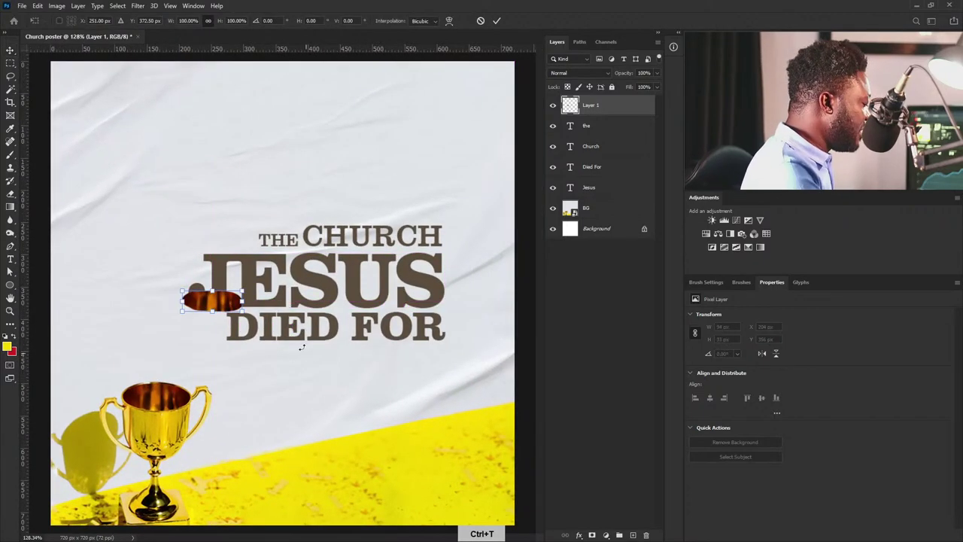
left_click_drag(242, 308, 352, 349)
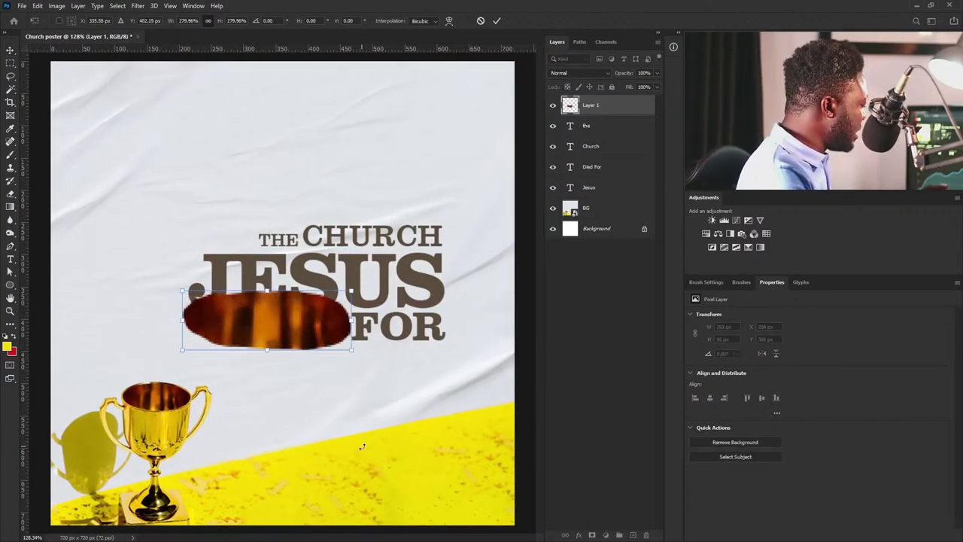
key("Return")
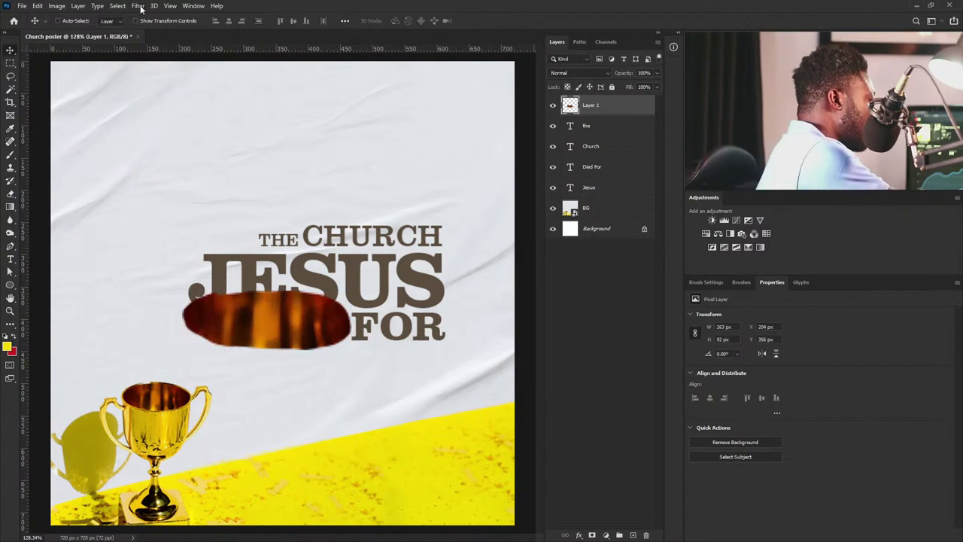
Apply a Gaussian Blur with radius 7.2 to the rim patch.
left_click(138, 7)
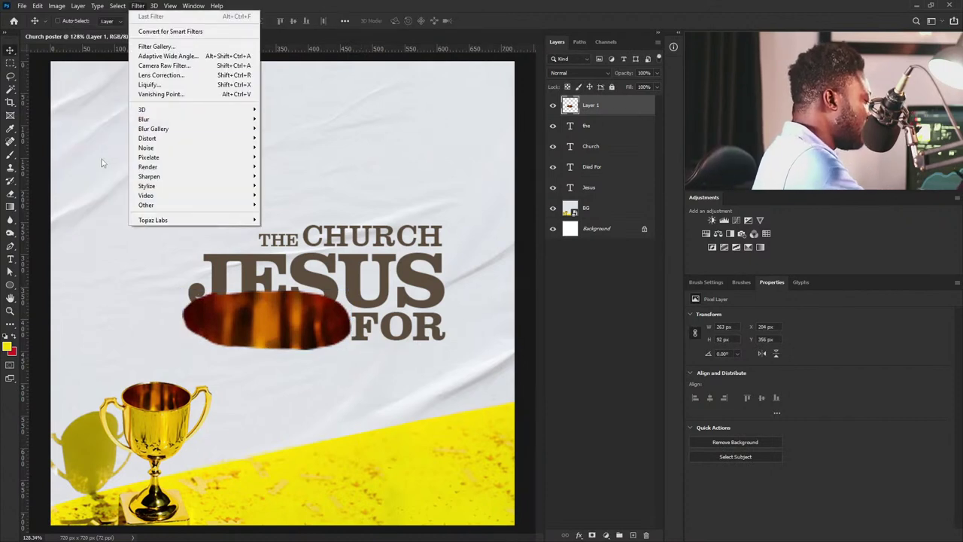
mouse_move(243, 124)
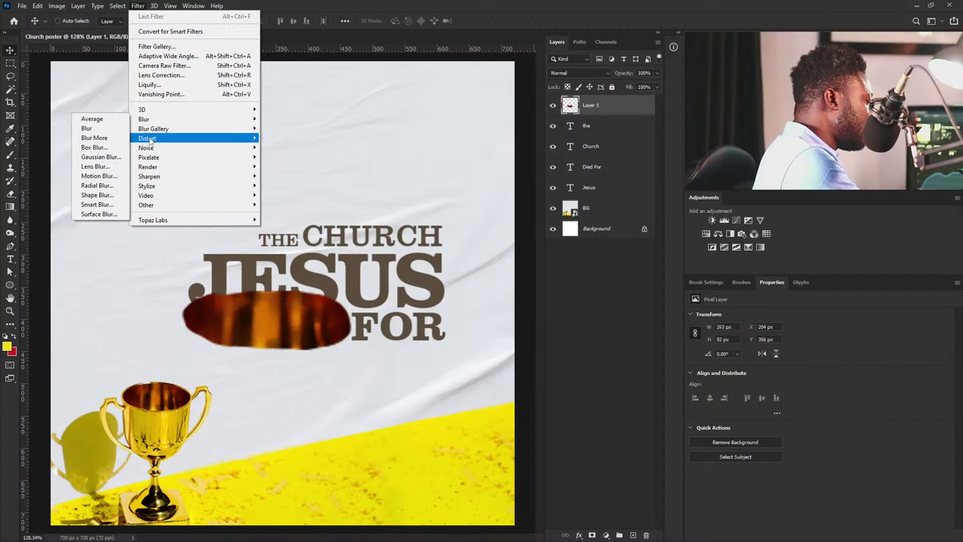
left_click(95, 156)
left_click_drag(575, 472, 590, 472)
left_click(684, 335)
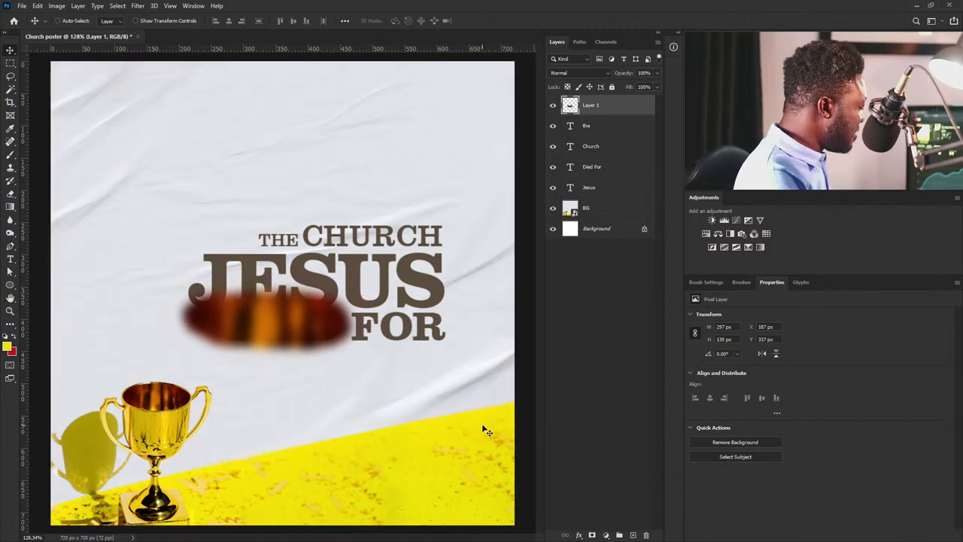
Enlarge and widen the blurred patch to 634 x 278 px over JESUS and DIED FOR.
key("ctrl+t")
left_click_drag(369, 352, 519, 470)
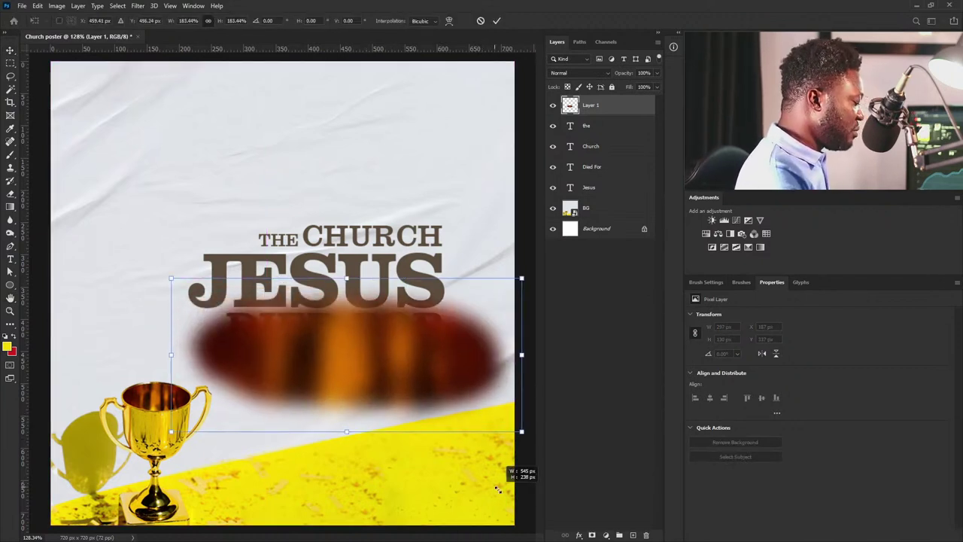
left_click_drag(444, 350, 395, 233)
left_click_drag(480, 326, 534, 328)
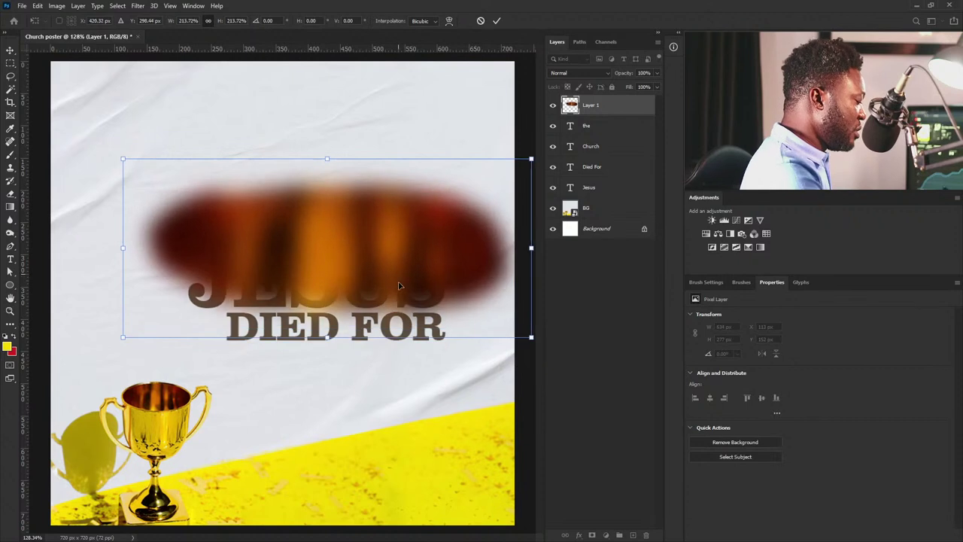
left_click_drag(415, 259, 402, 308)
key("Return")
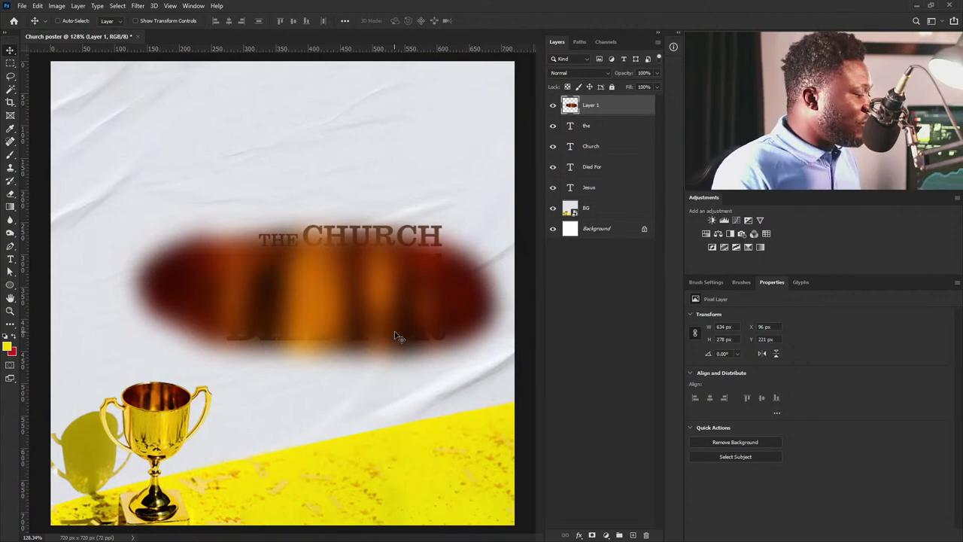
Move Layer 1 directly above the Jesus layer and clip it so the gold shows only in JESUS.
left_click_drag(441, 279, 425, 296)
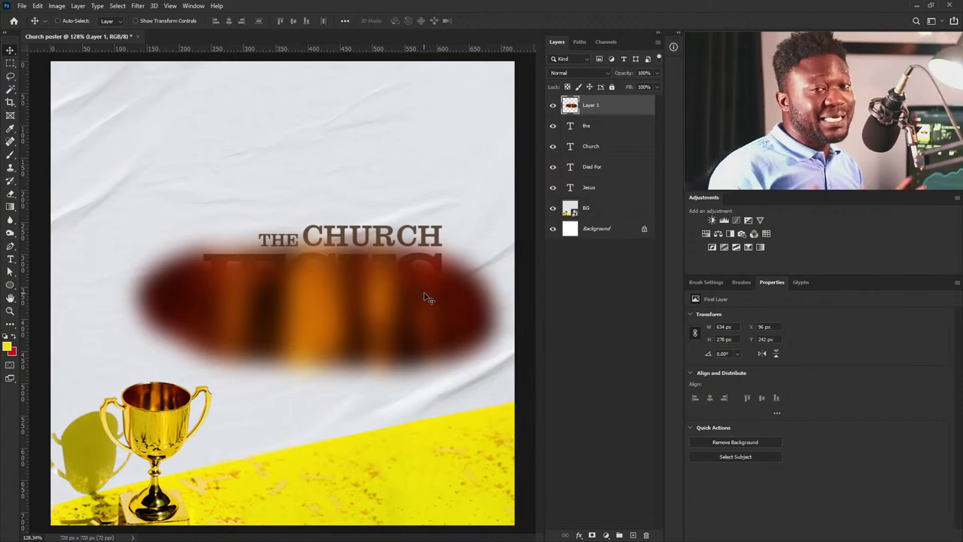
left_click_drag(609, 106, 602, 181)
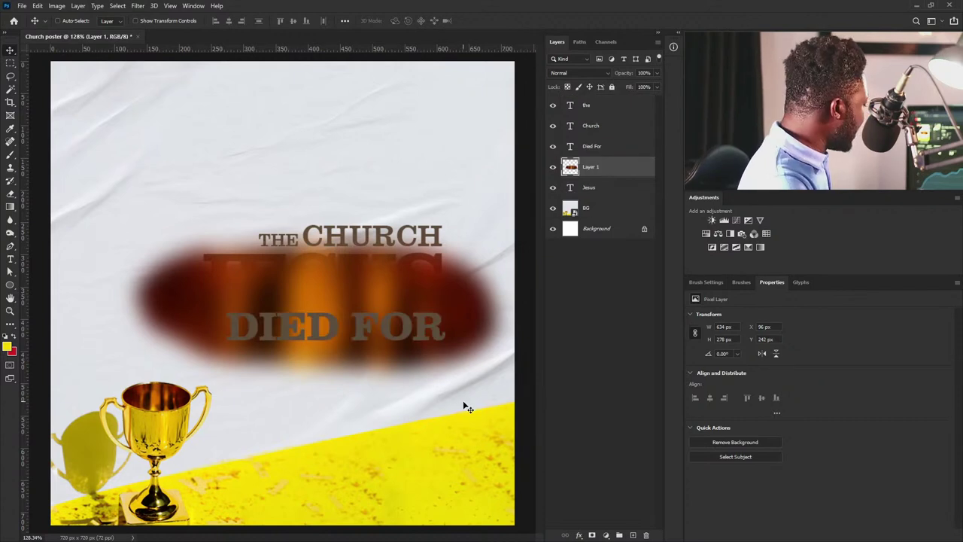
left_click(623, 176, "alt")
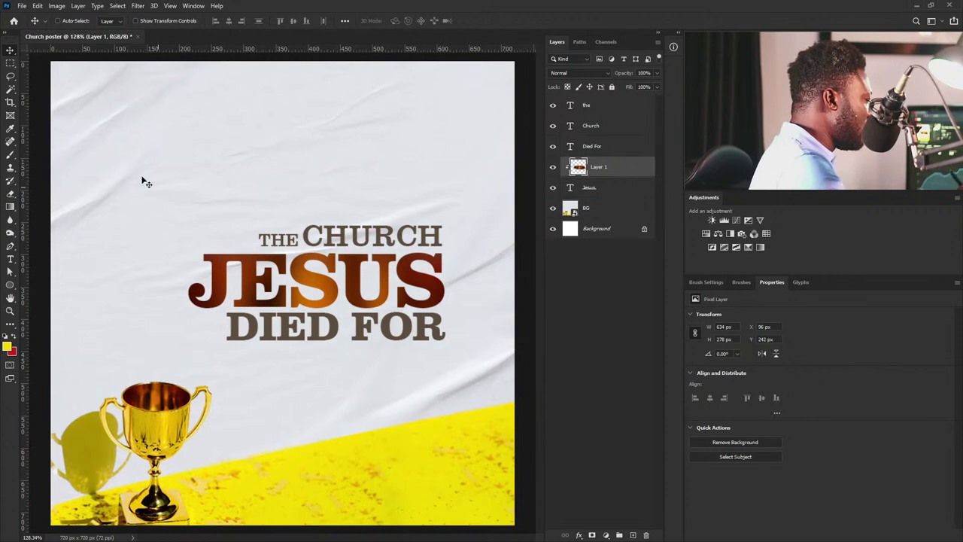
left_click_drag(387, 256, 380, 261)
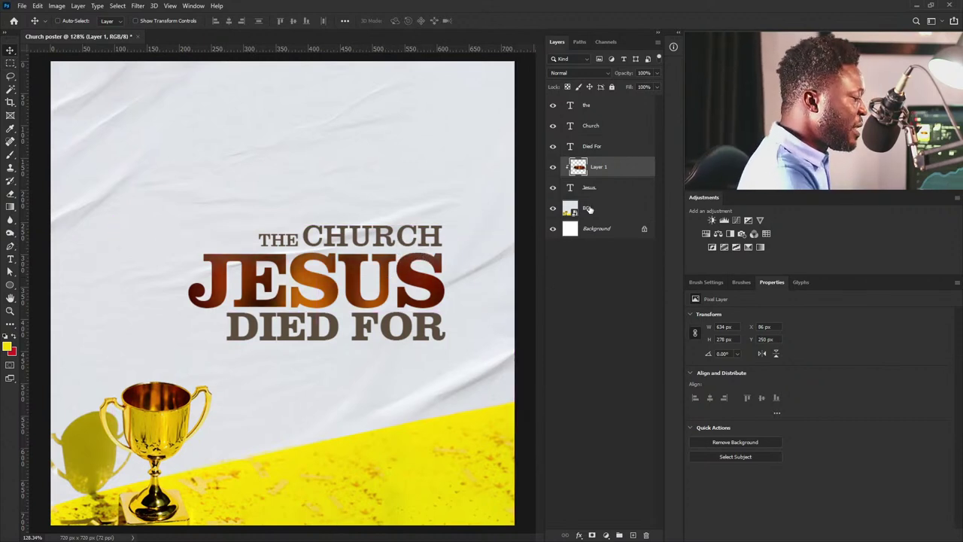
Duplicate the gold gradient layer and clip the copy to the Died For text layer.
left_click_drag(611, 167, 633, 534)
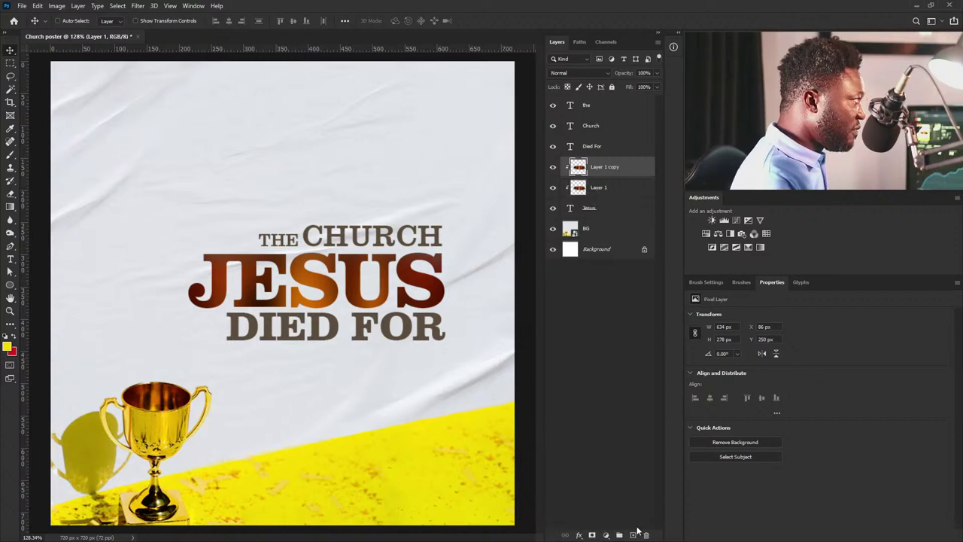
left_click_drag(610, 166, 610, 137)
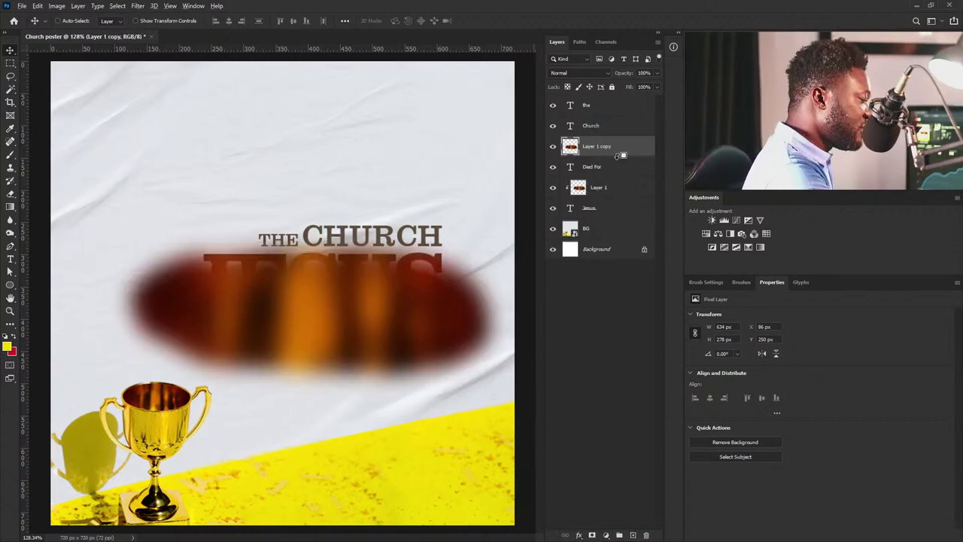
left_click(618, 157, "alt")
left_click_drag(399, 290, 391, 354)
Enlarge the clipped gradient copy about 157% and shift it down-right over DIED FOR.
key("ctrl+t")
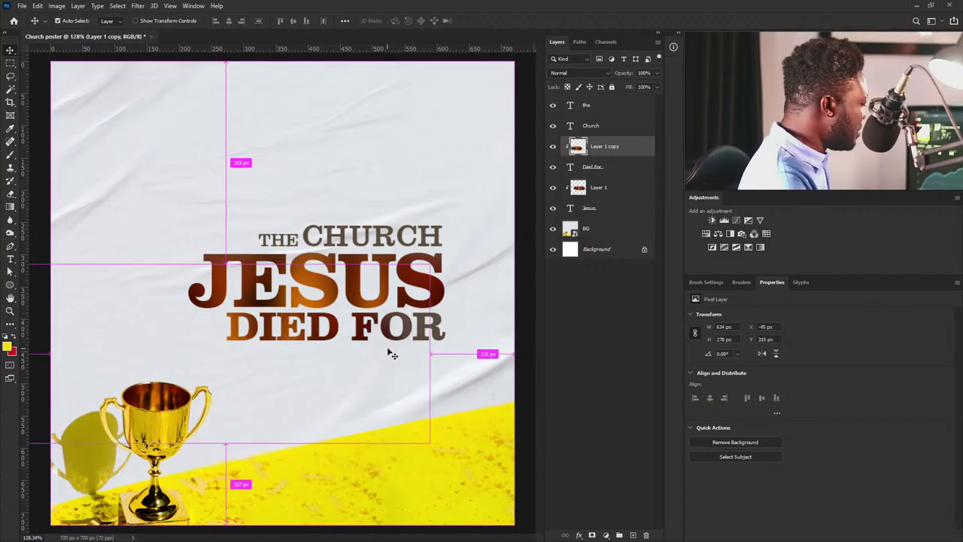
left_click_drag(429, 264, 608, 108)
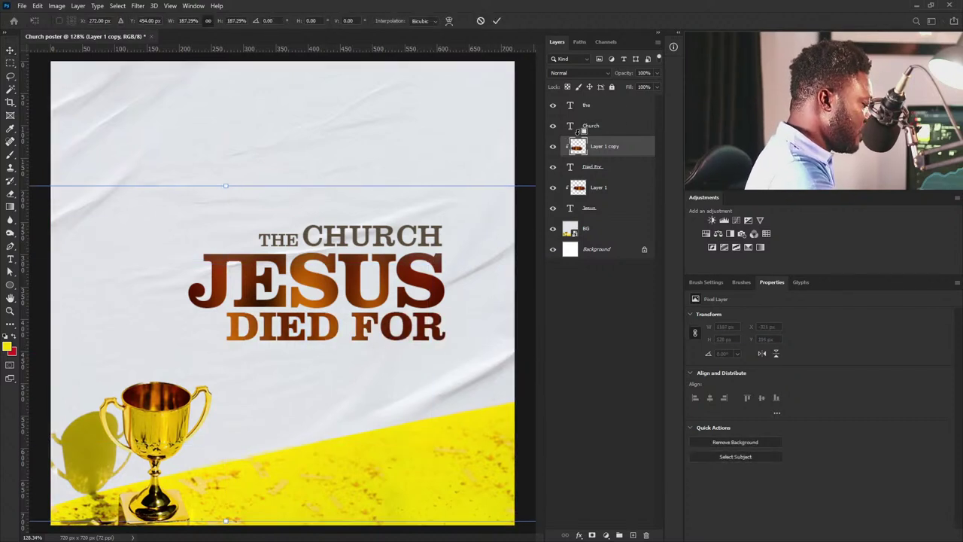
left_click_drag(329, 338, 379, 369)
key("Return")
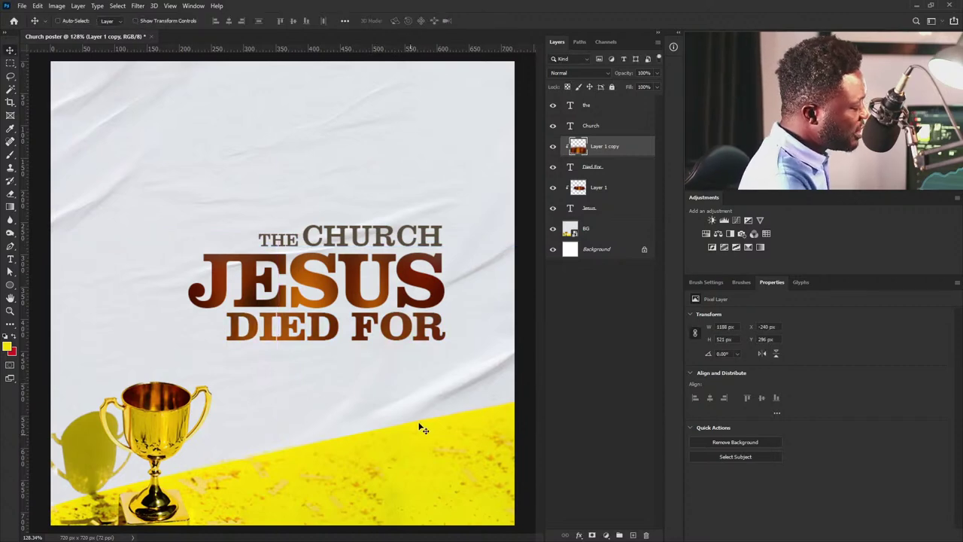
scroll(383, 372, "down", 3)
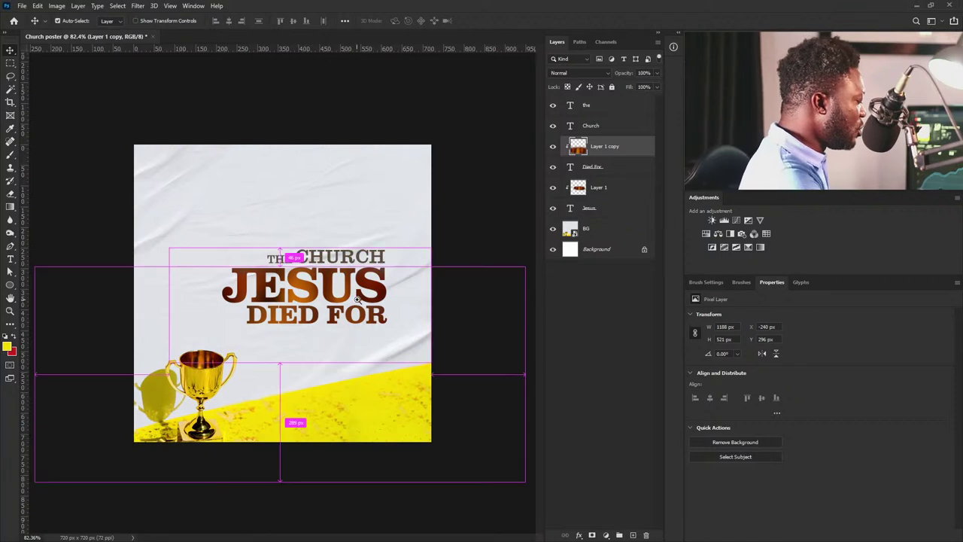
scroll(301, 451, "up", 2)
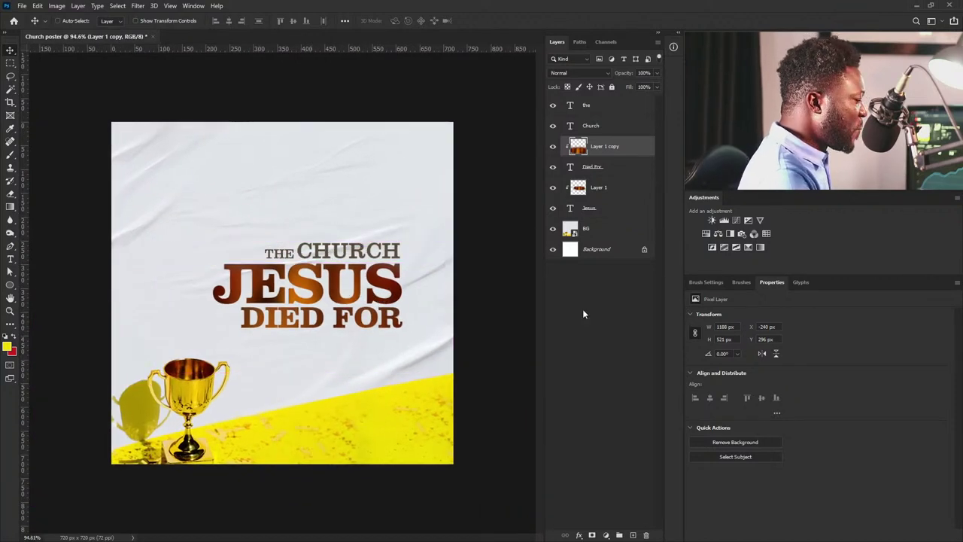
left_click_drag(259, 239, 408, 264)
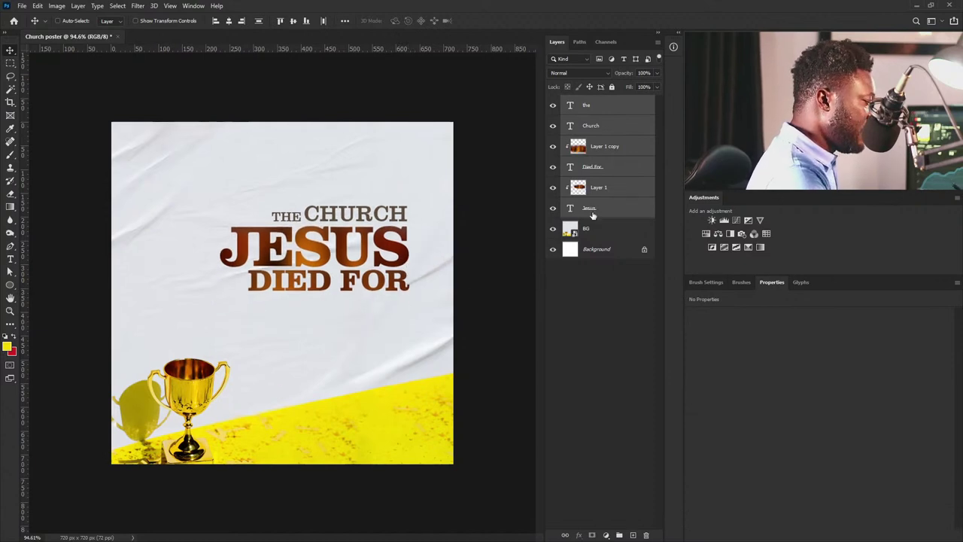
Shrink the THE and CHURCH text layers together to about 80%.
left_click(606, 129)
left_click(606, 110, "ctrl")
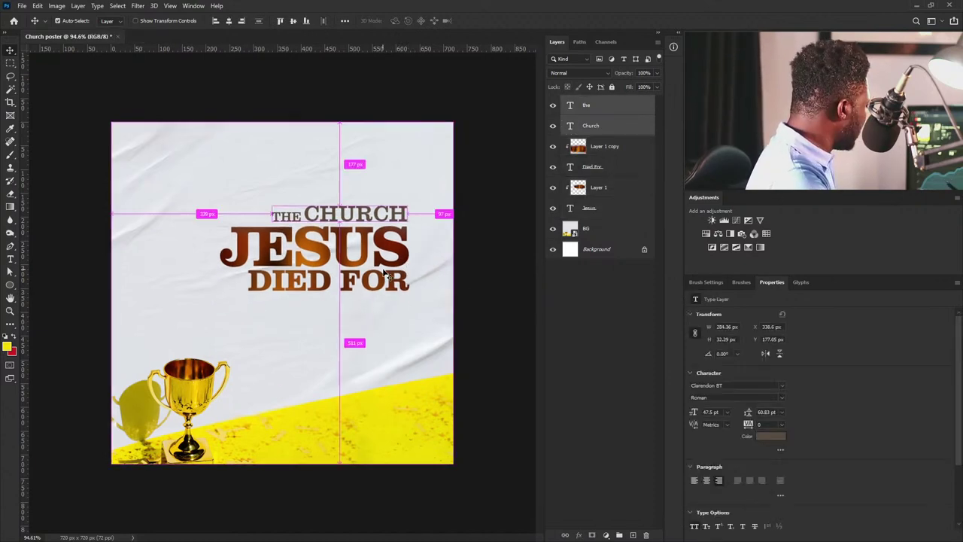
key("ctrl+t")
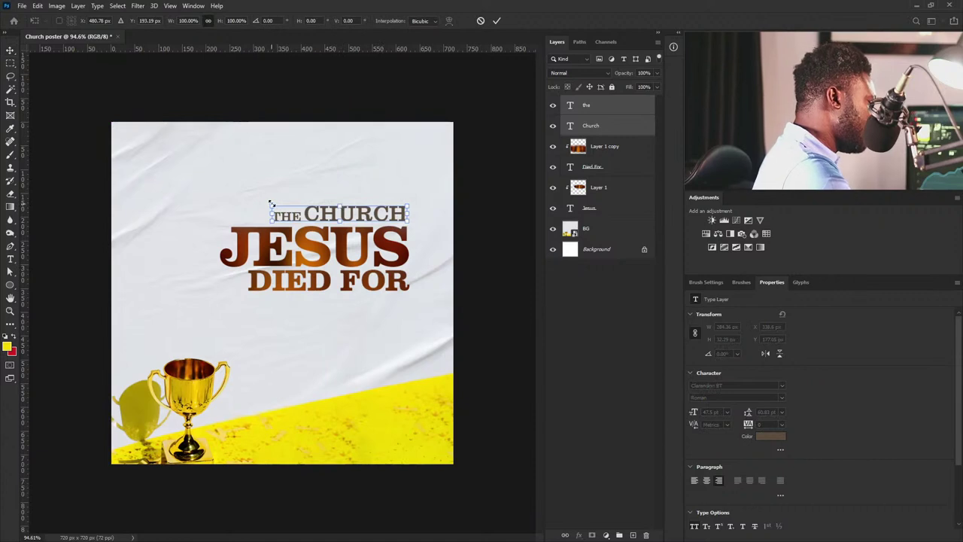
left_click_drag(271, 203, 298, 206)
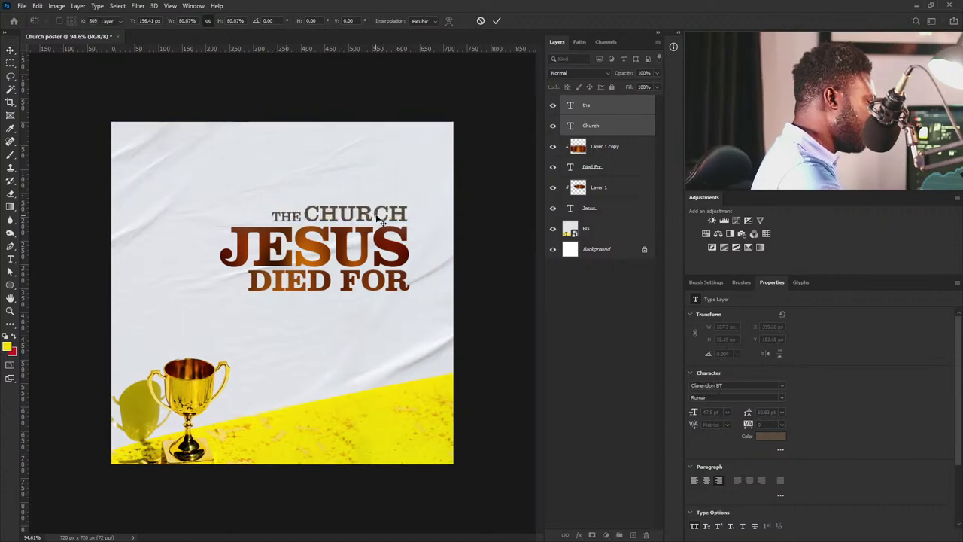
key("Return")
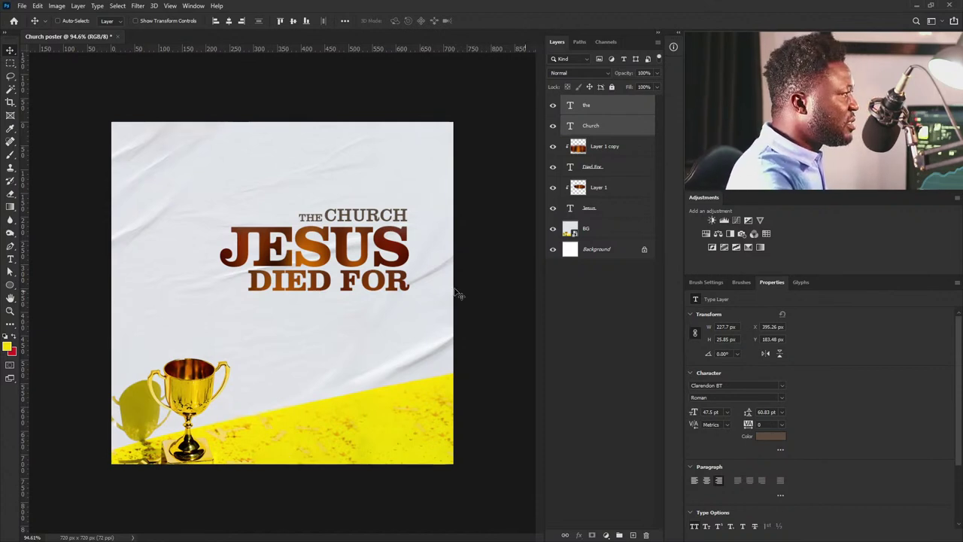
Copy THE below the title and right-align the CHURCH, DIED FOR and JESUS lines.
left_click(601, 109)
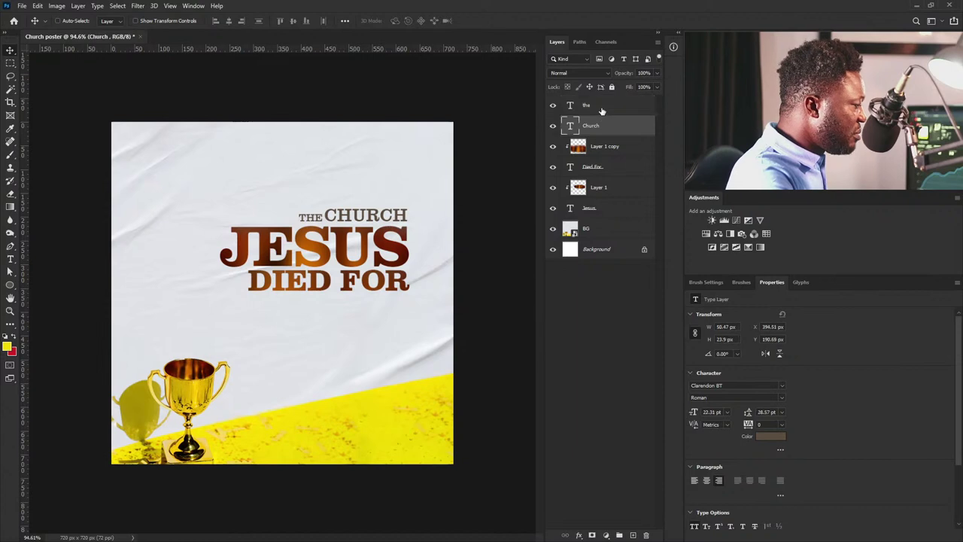
left_click_drag(328, 216, 414, 323)
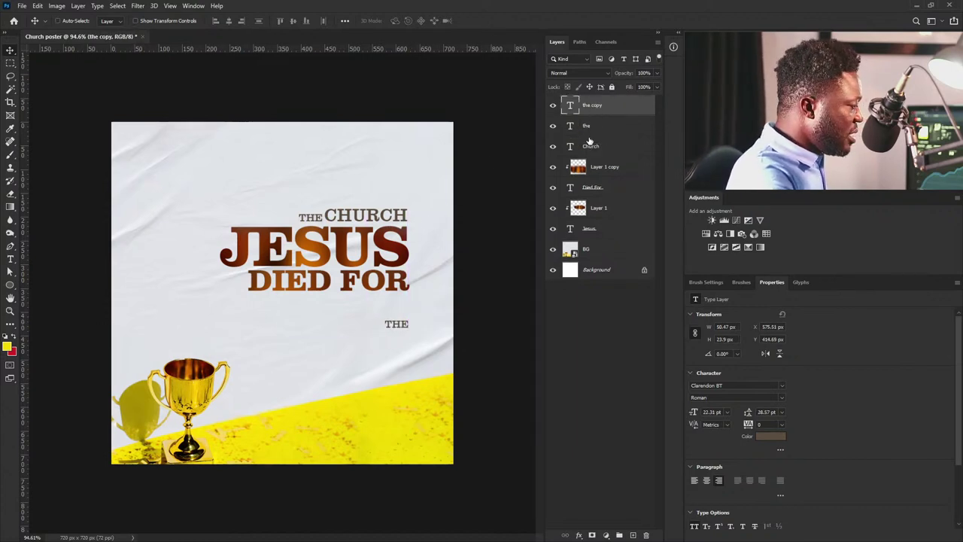
left_click(601, 147)
left_click(600, 187, "ctrl")
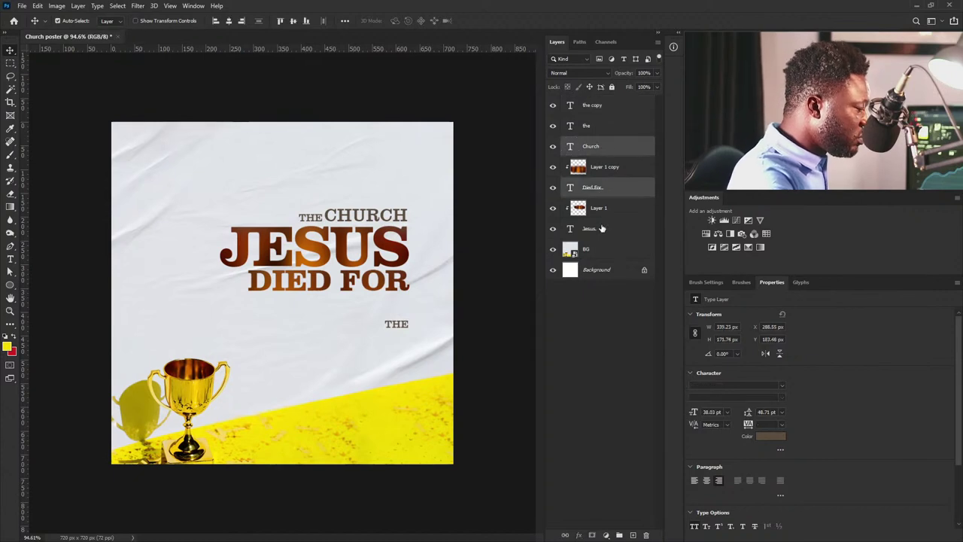
left_click(600, 229, "ctrl")
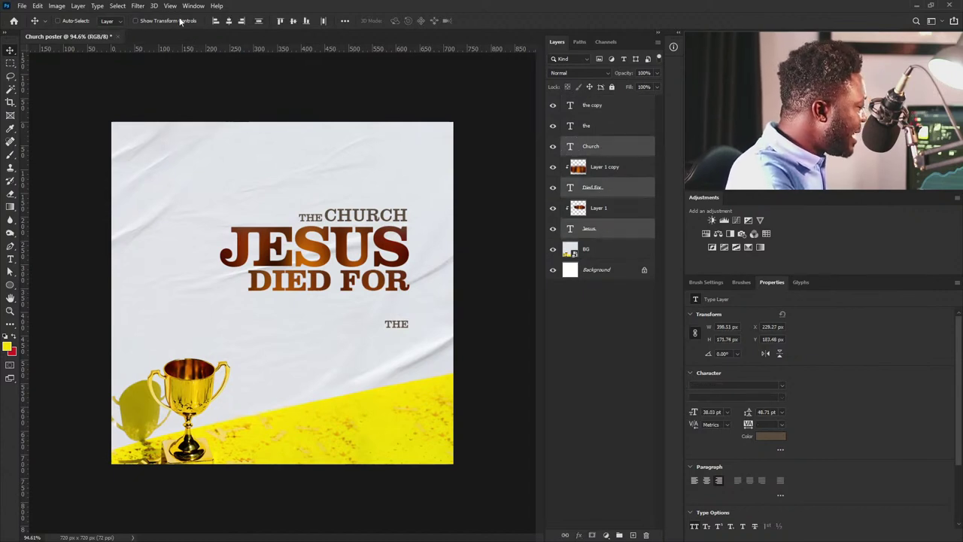
left_click(243, 21)
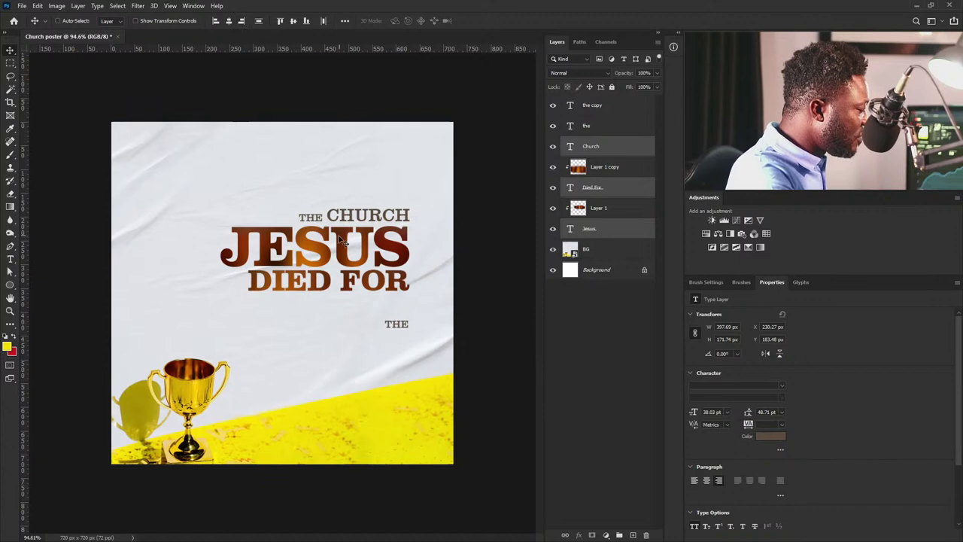
Select the original THE layer from the canvas and nudge it slightly right.
right_click(320, 223)
left_click(323, 227)
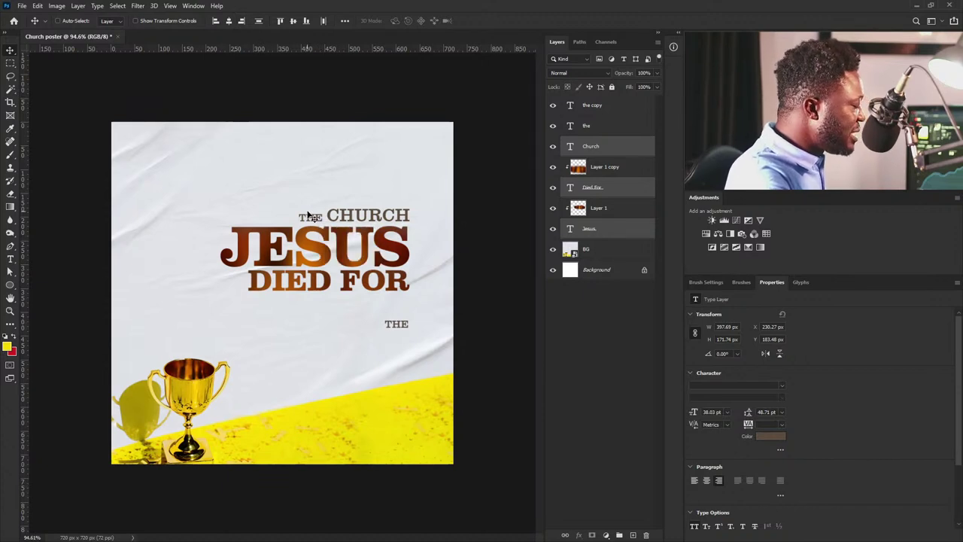
right_click(308, 220)
left_click(325, 224)
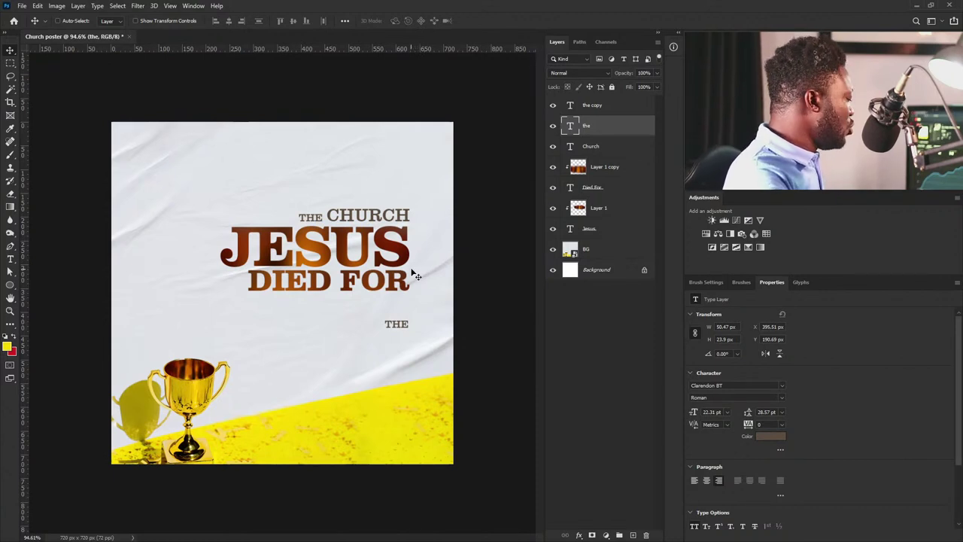
key("Right")
key("Right")
key("Right")
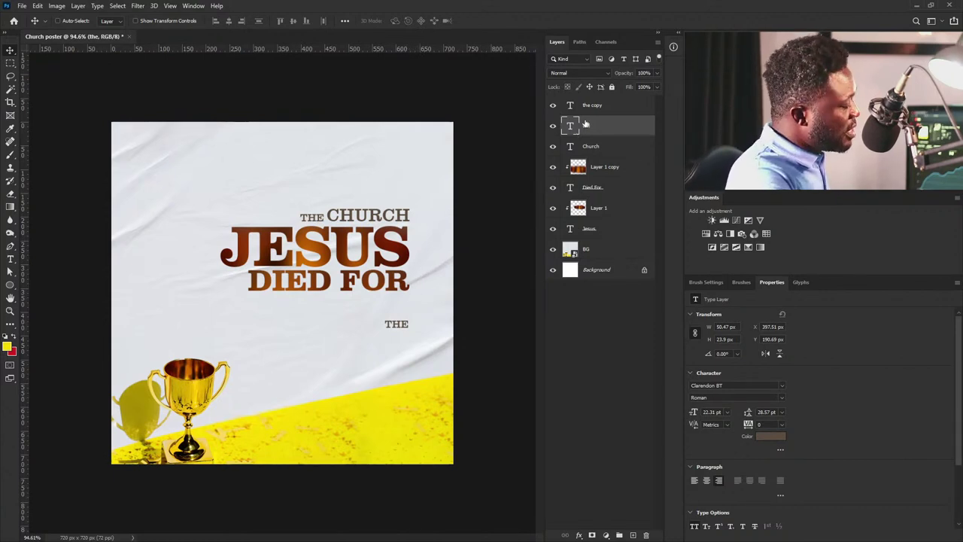
Retype the THE copy as 'FRI. 25 NOV.', place it under DIED FOR, and scale it to 84%.
left_click(591, 105)
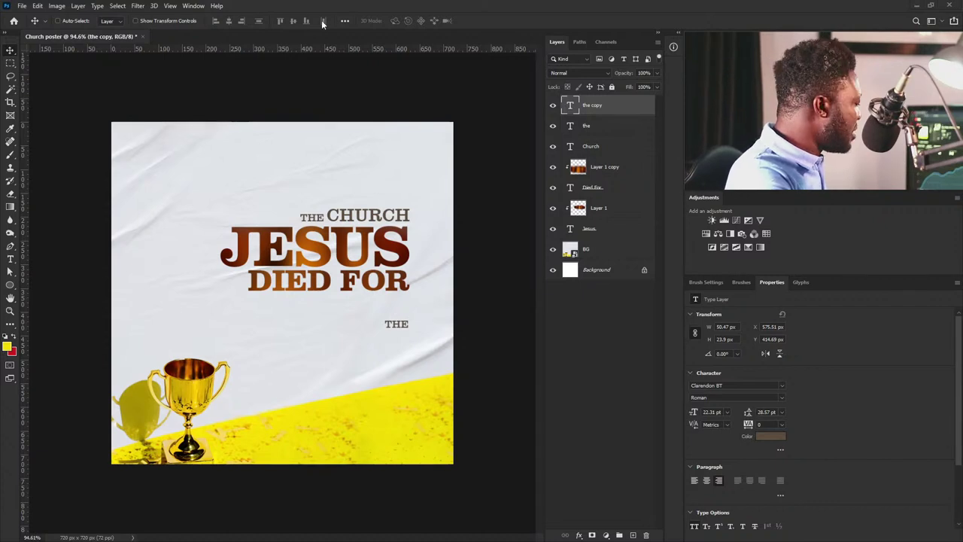
double_click(569, 106)
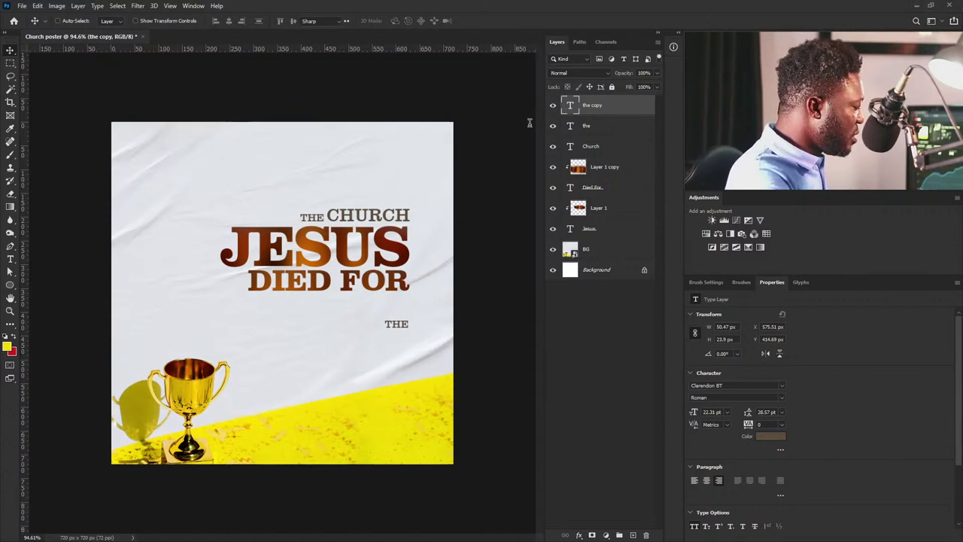
type("FRI. 25 NOV.")
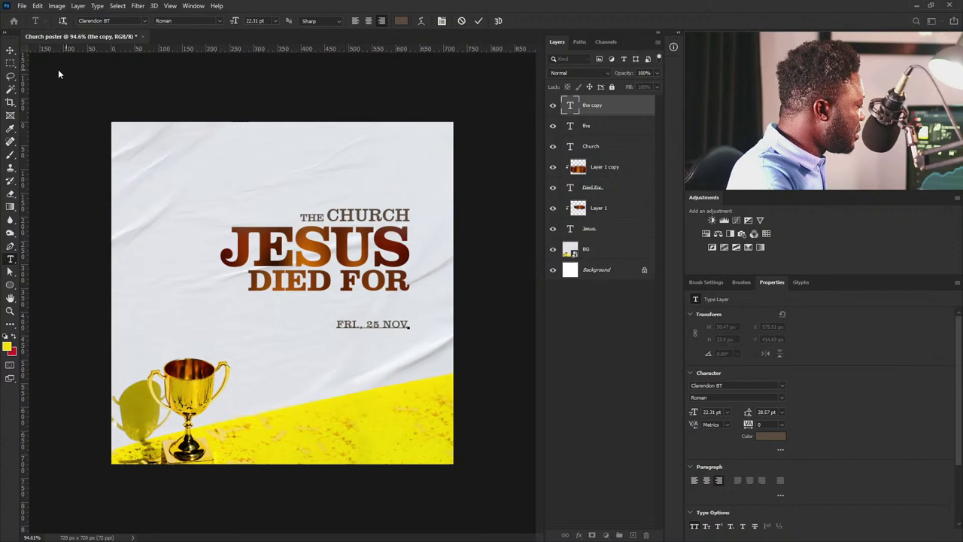
left_click(10, 50)
left_click_drag(405, 325, 391, 331)
key("ctrl+t")
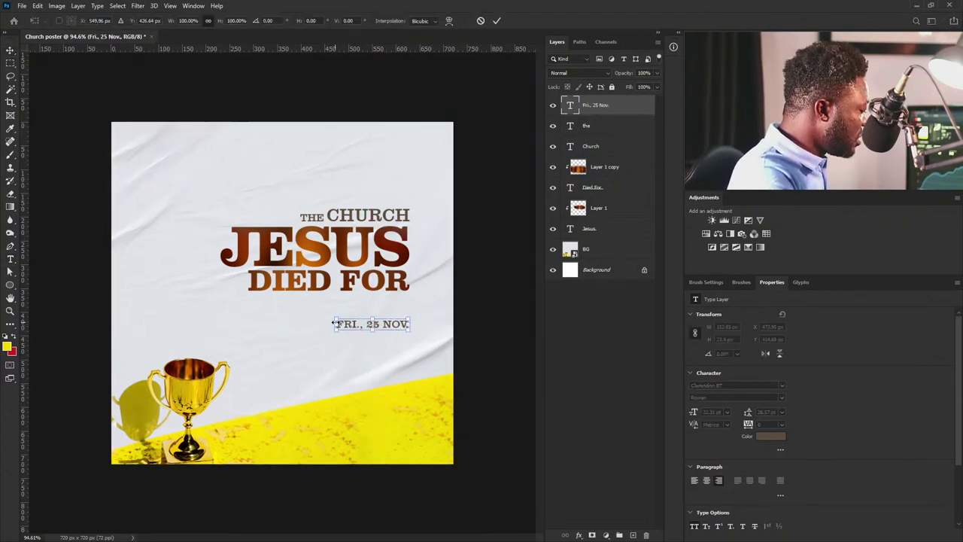
left_click_drag(331, 323, 346, 324)
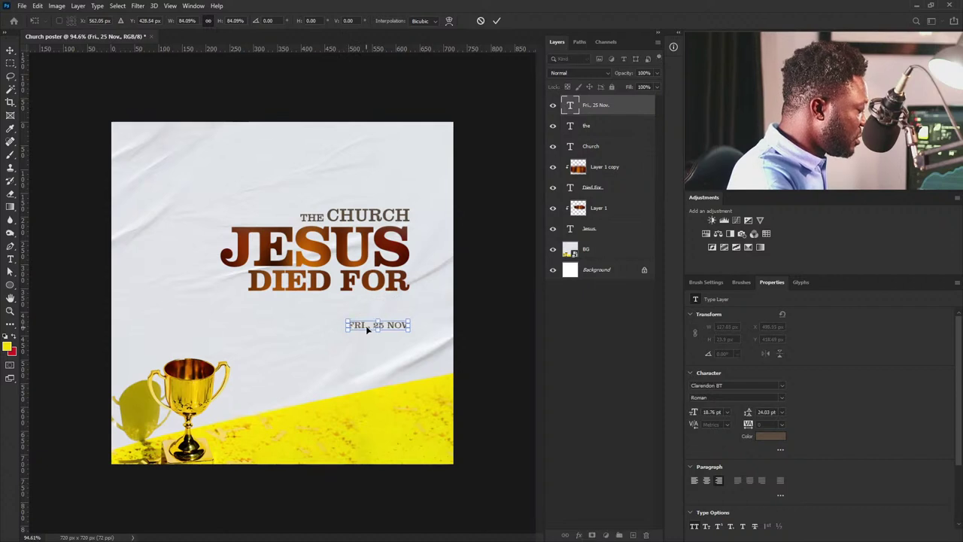
key("Return")
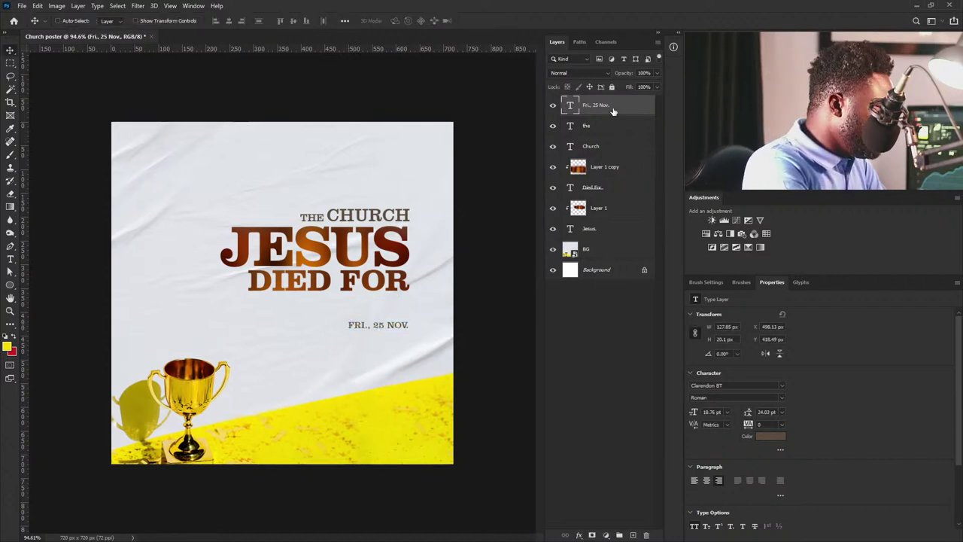
Recolour the date text dark brown (924204) sampled from the JESUS lettering.
left_click(771, 436)
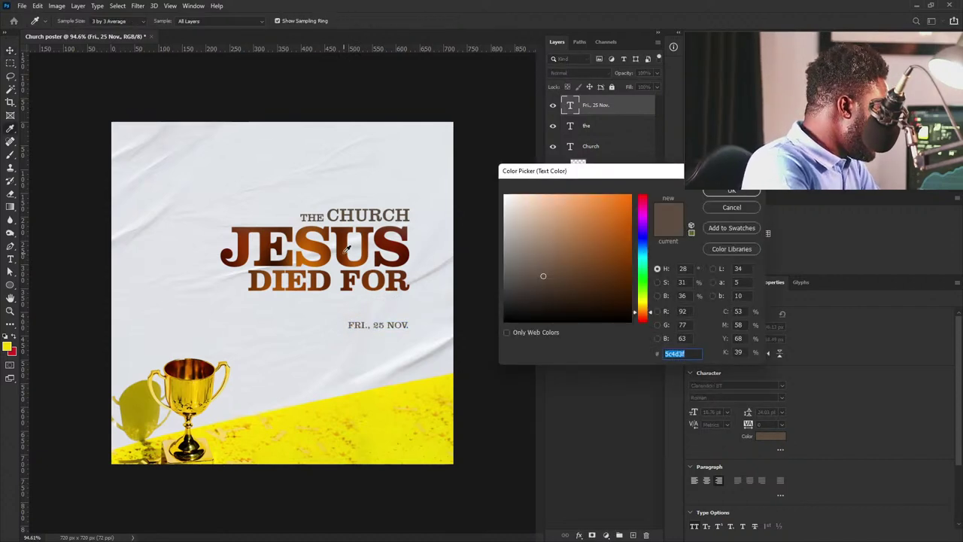
left_click(316, 241)
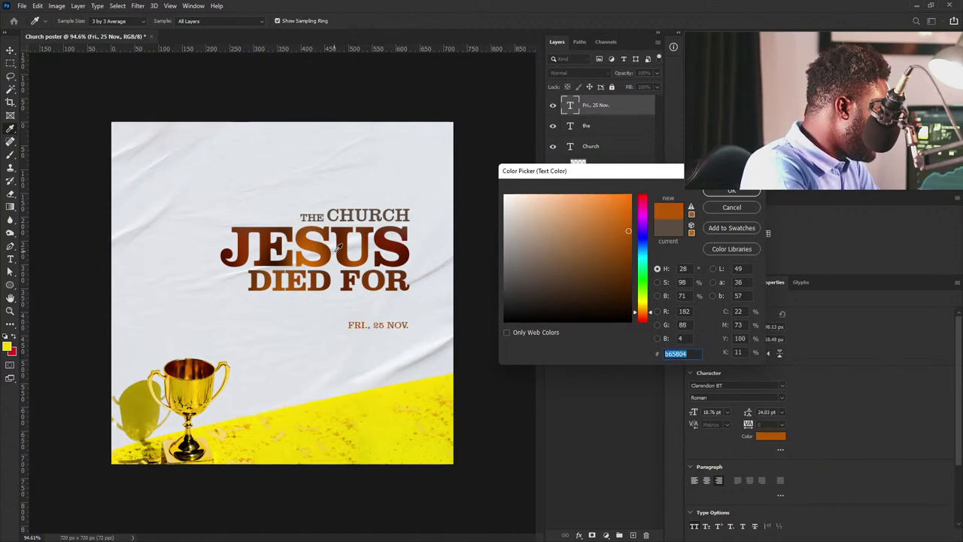
left_click(328, 245)
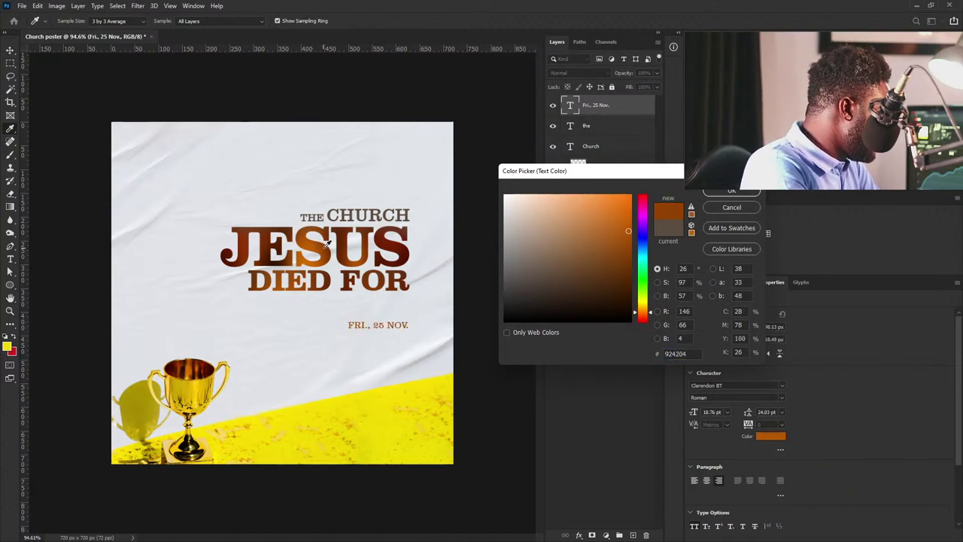
left_click(722, 191)
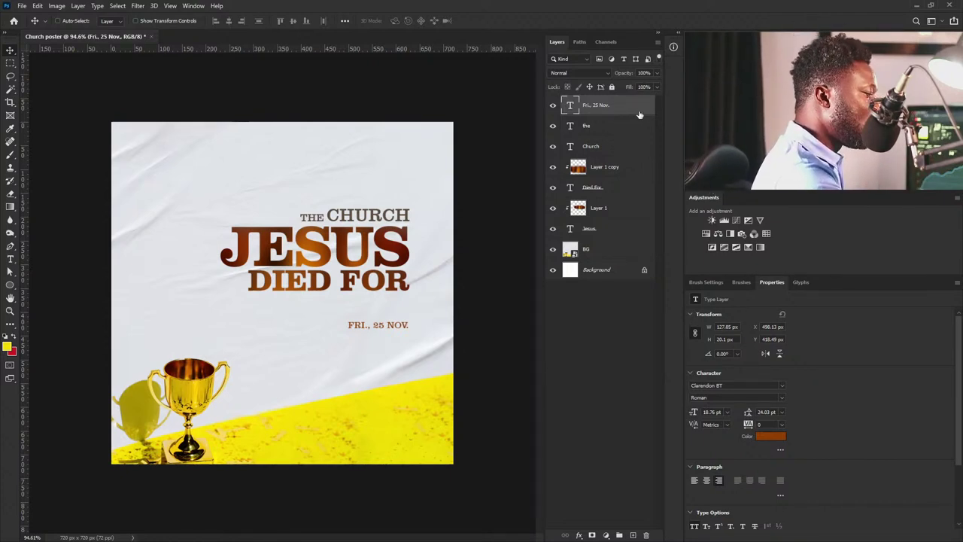
Duplicate the date line below the original and change its text to 5:00PM.
left_click_drag(642, 106, 632, 534)
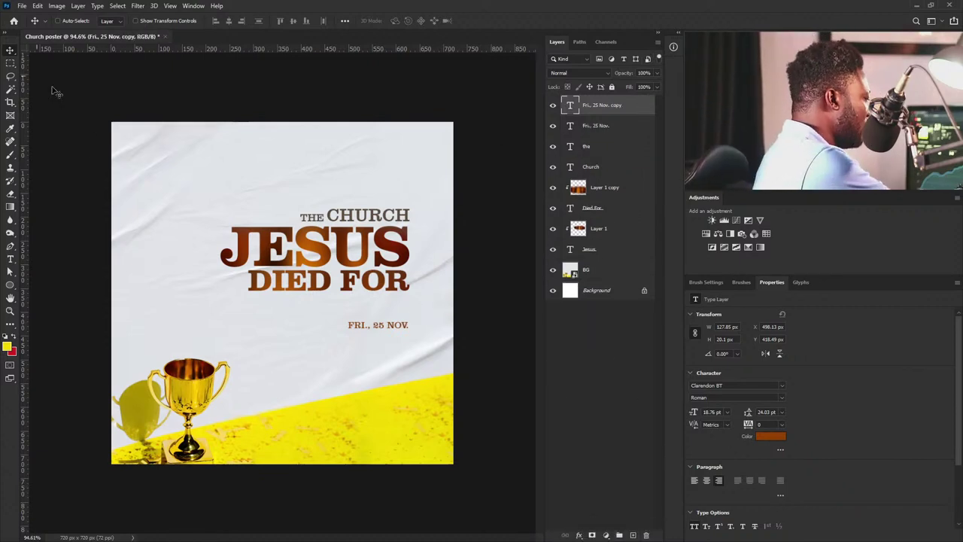
mouse_move(424, 329)
left_mouse_down()
mouse_move(418, 345)
mouse_move(417, 336)
left_mouse_up()
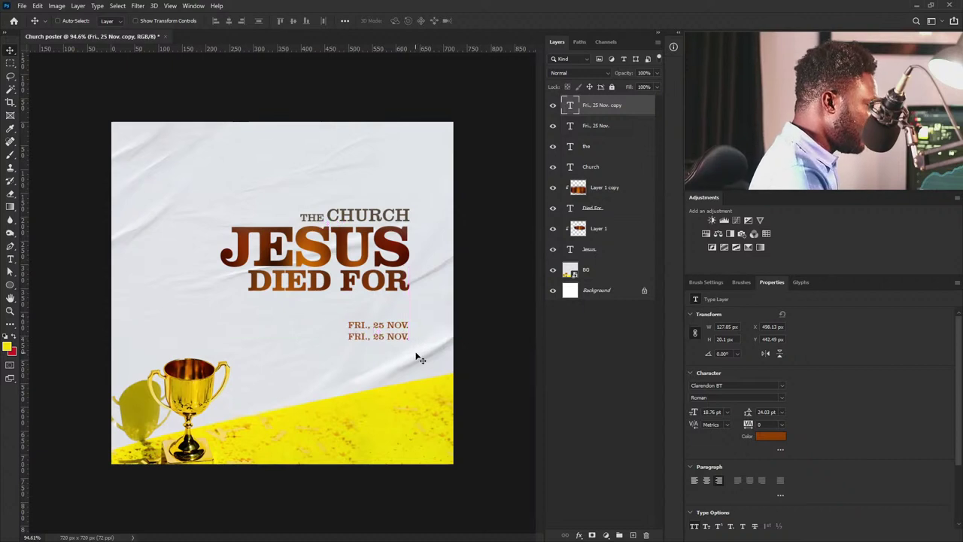
double_click(569, 107)
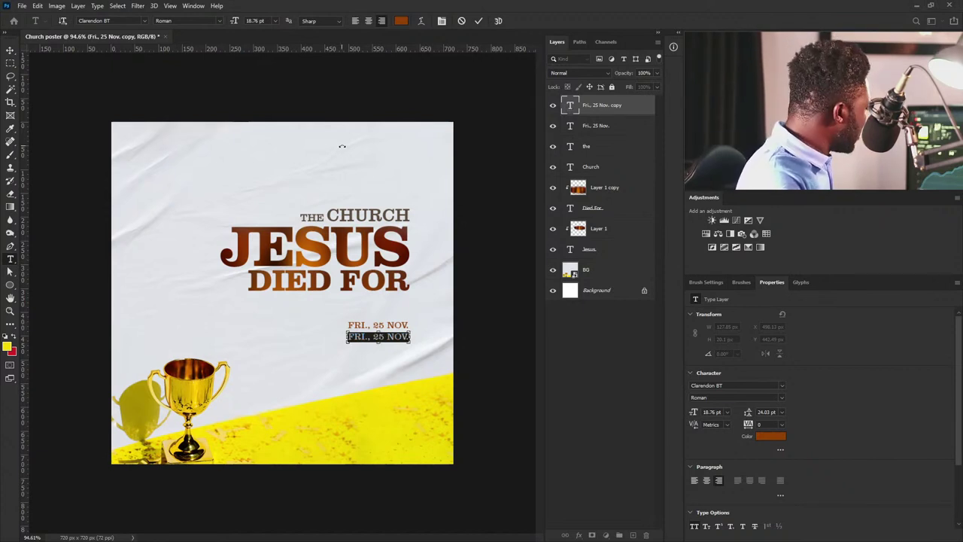
type("5:00PM.")
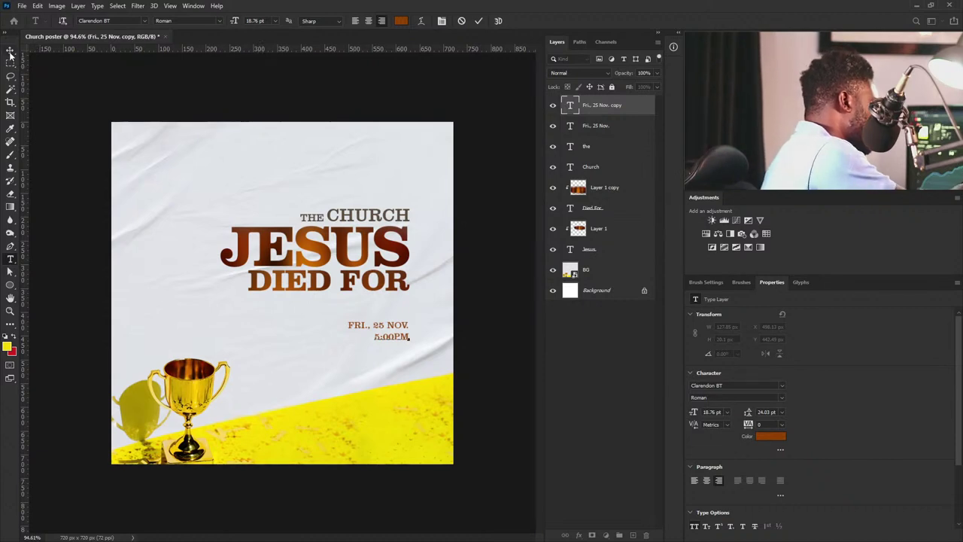
left_click(10, 52)
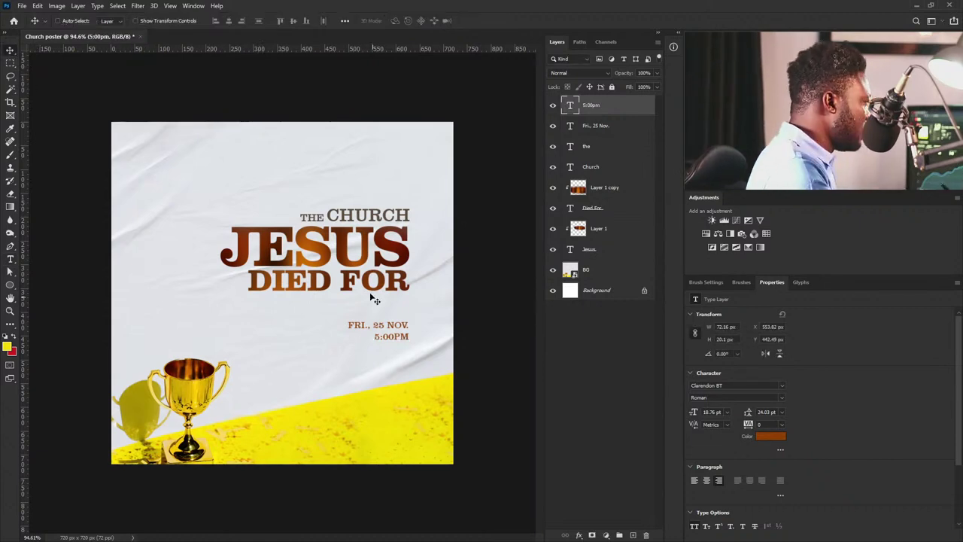
Enlarge the 5:00PM line to about 49.45 pt and set it just under the date.
left_click_drag(354, 329, 320, 369)
key("ctrl+t")
key("Return")
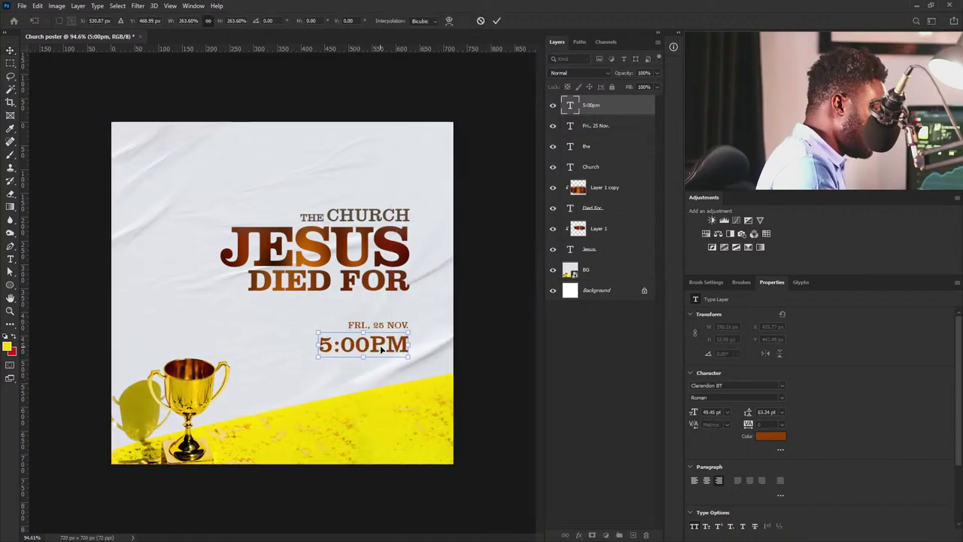
left_click_drag(413, 352, 410, 348)
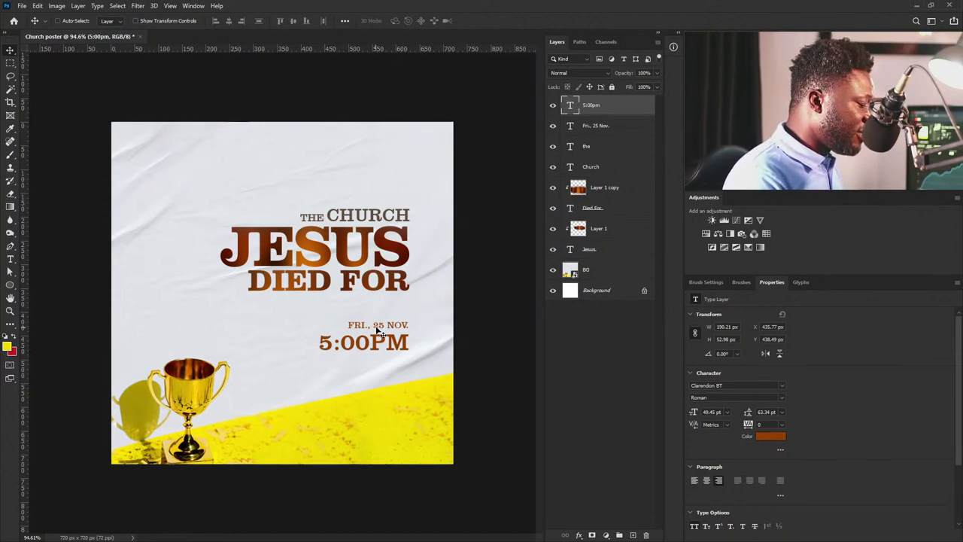
Set the 5:00PM time in Hoefler Text, trying the Roman SC and Roman styles.
left_click(780, 385)
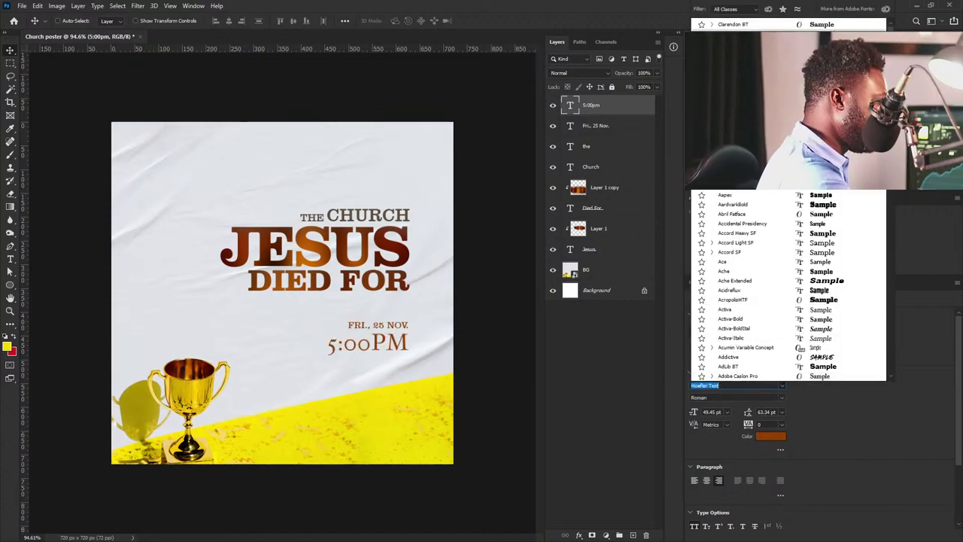
key("Return")
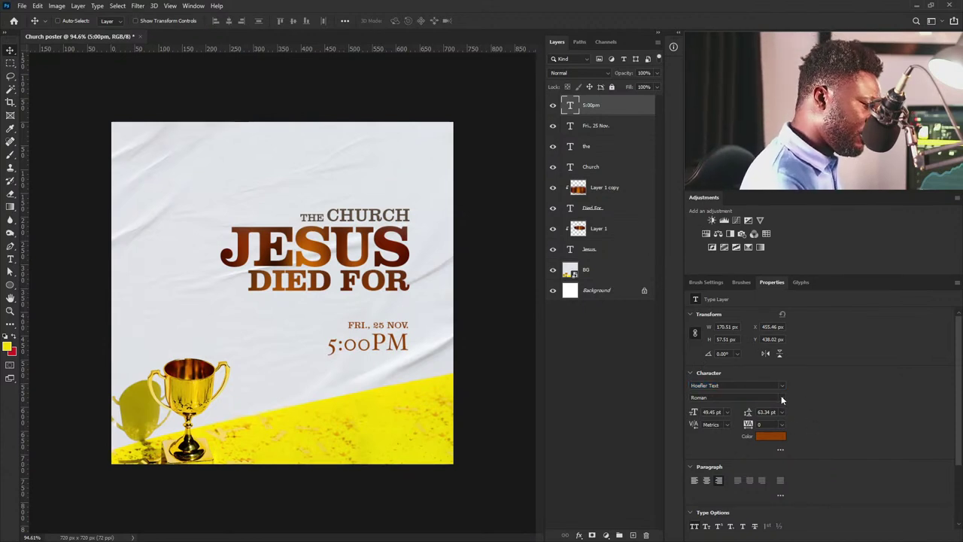
left_click(781, 397)
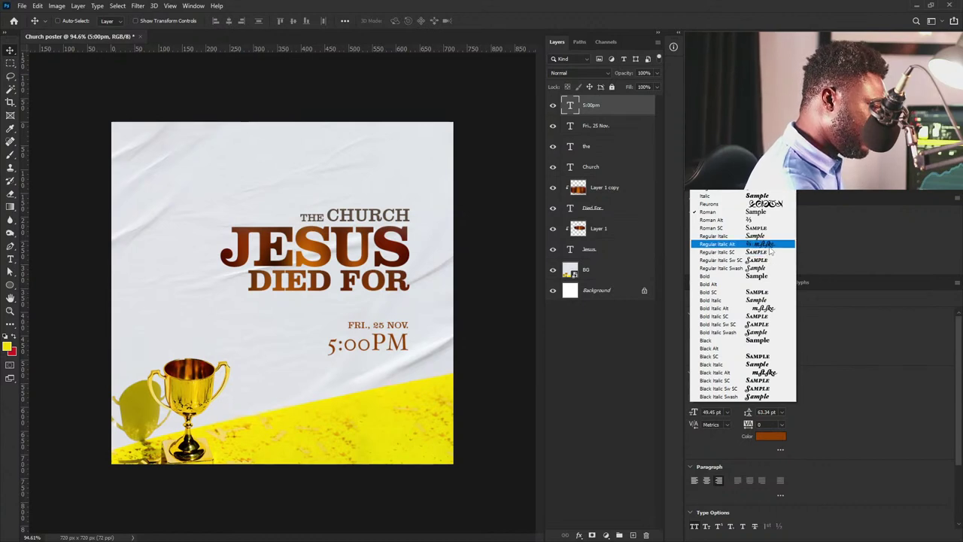
left_click(767, 233)
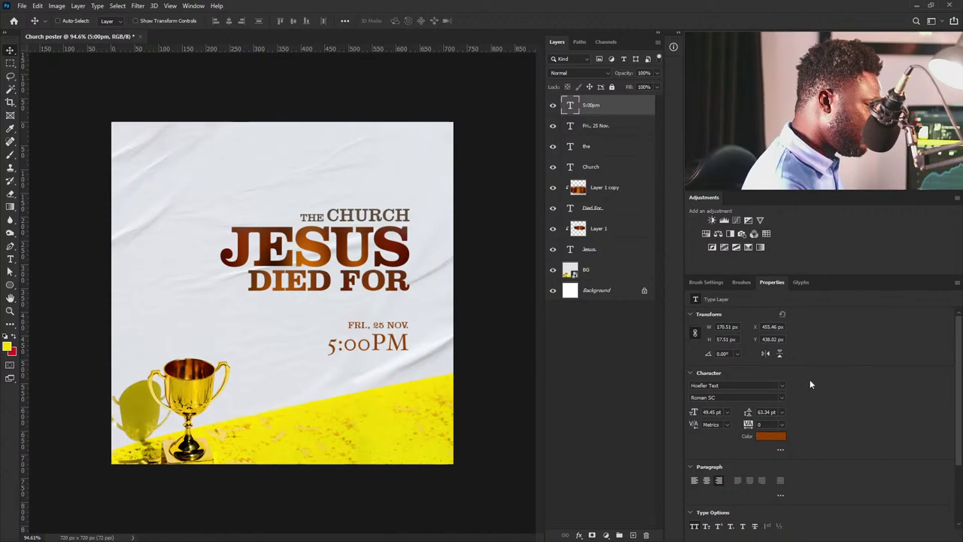
left_click(781, 396)
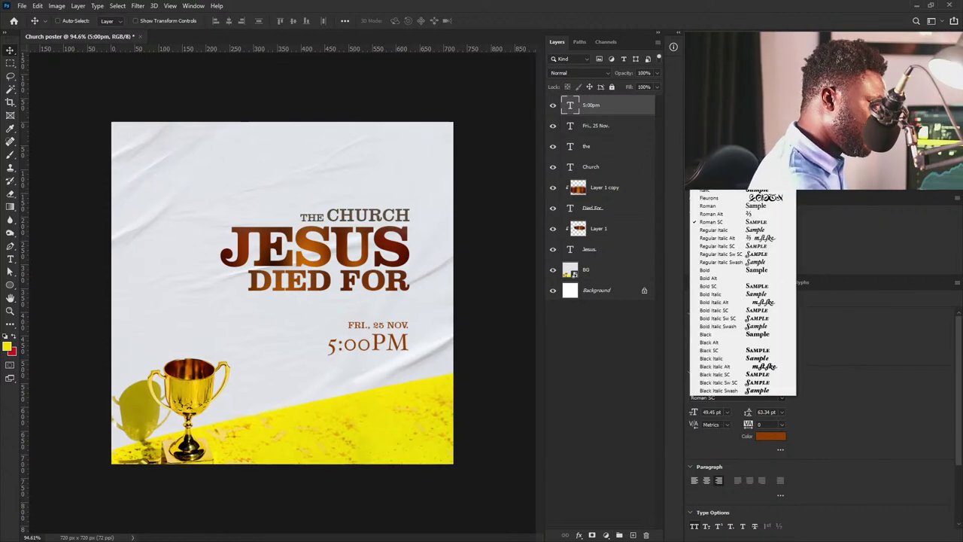
left_click(769, 207)
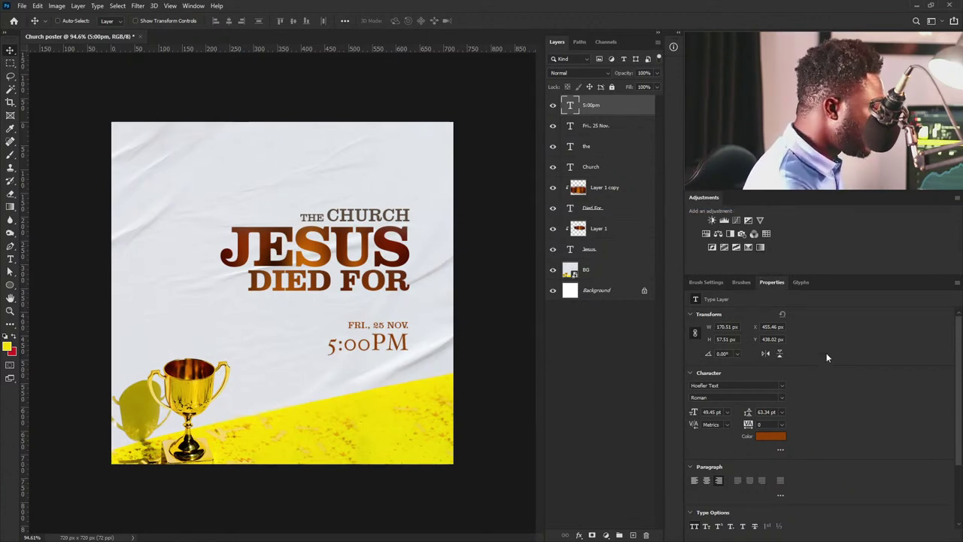
Try the Black and Bold weights, settle on Roman SC, and turn on all caps.
left_click(782, 396)
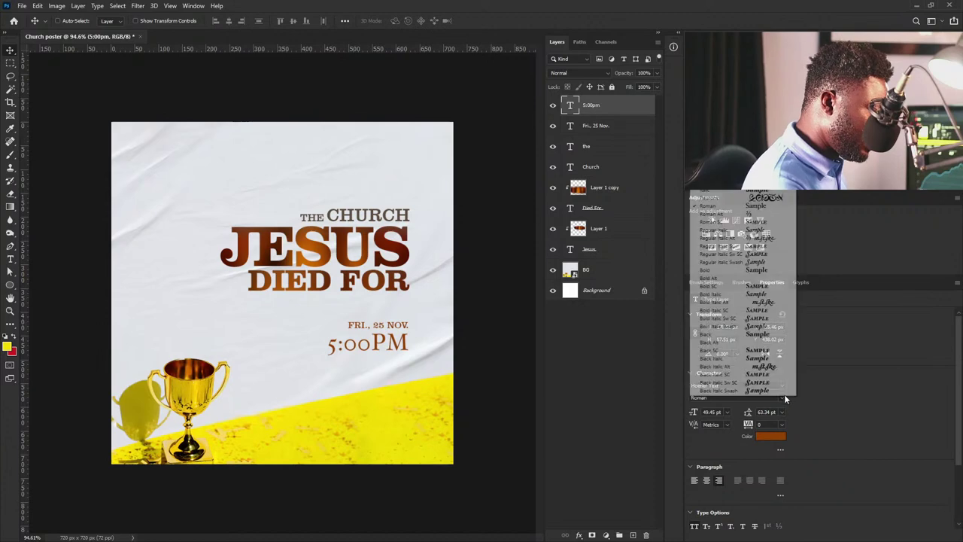
left_click(774, 334)
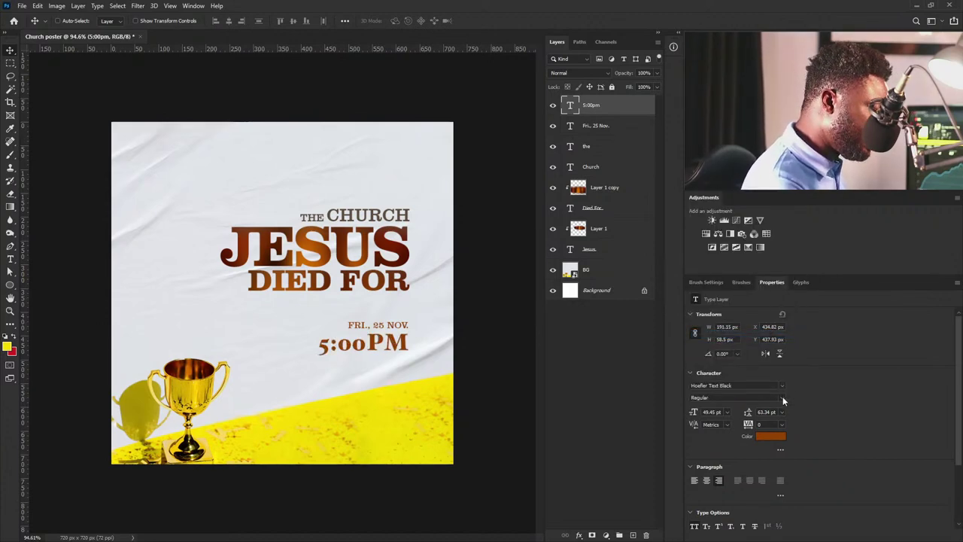
left_click(783, 397)
left_click(771, 270)
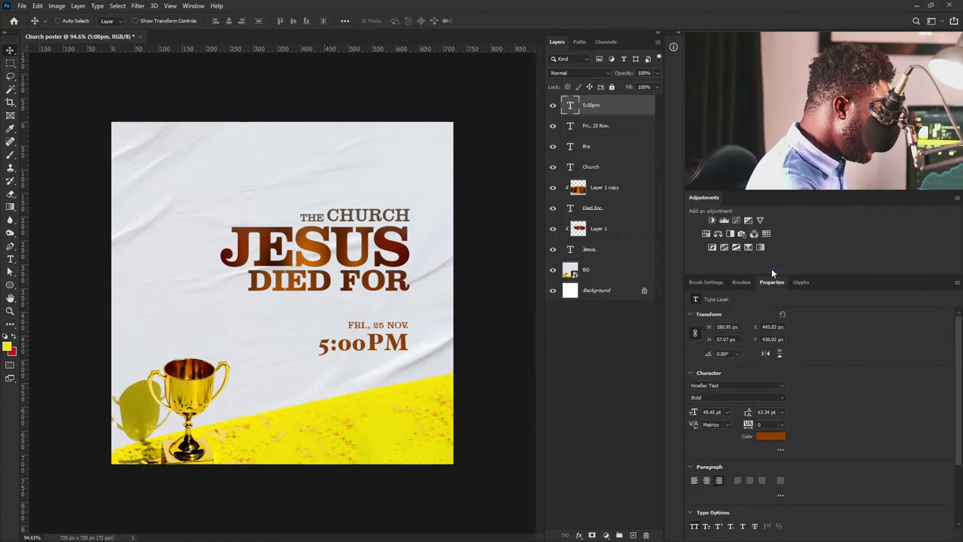
left_click(783, 395)
left_click(775, 218)
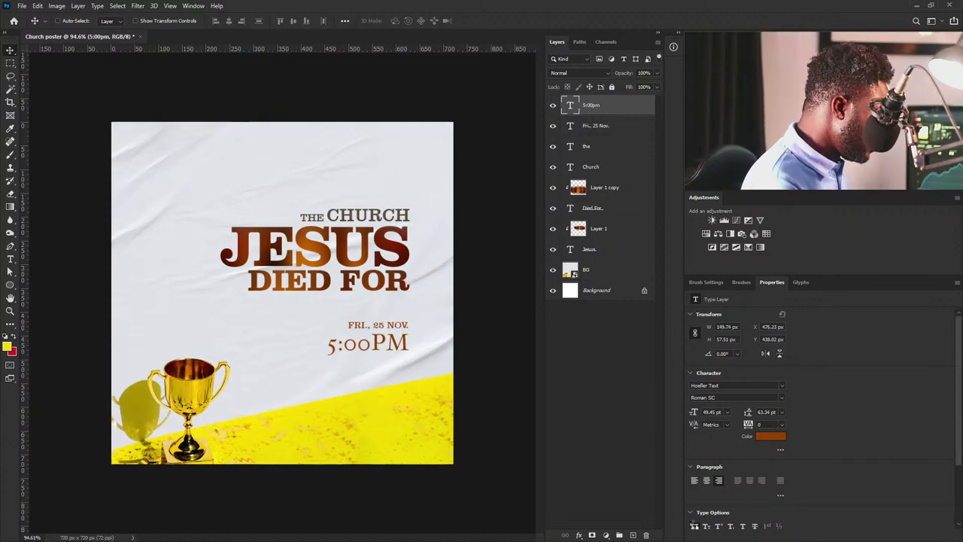
left_click(694, 526)
Keep 5:00PM in all caps and tighten its tracking from -40 to -80.
left_click(695, 527)
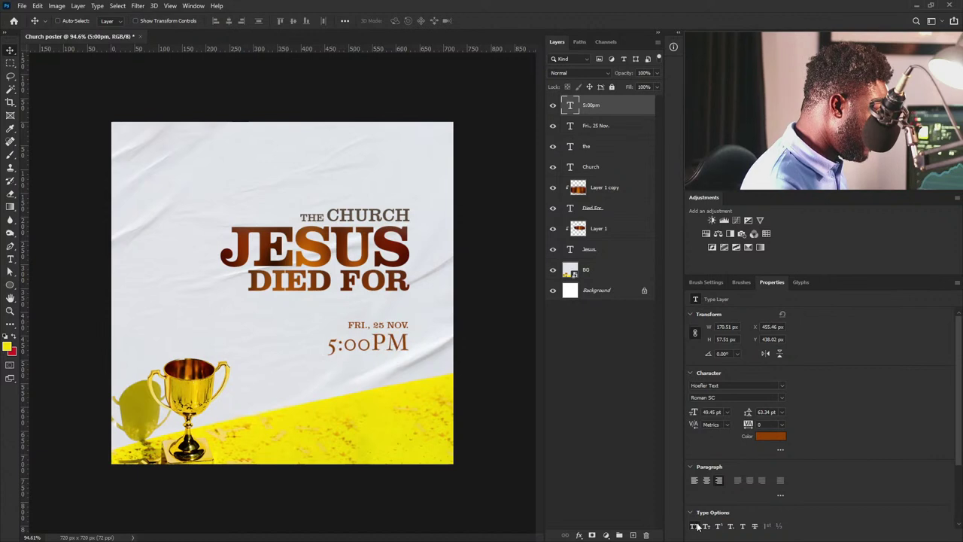
left_click(695, 526)
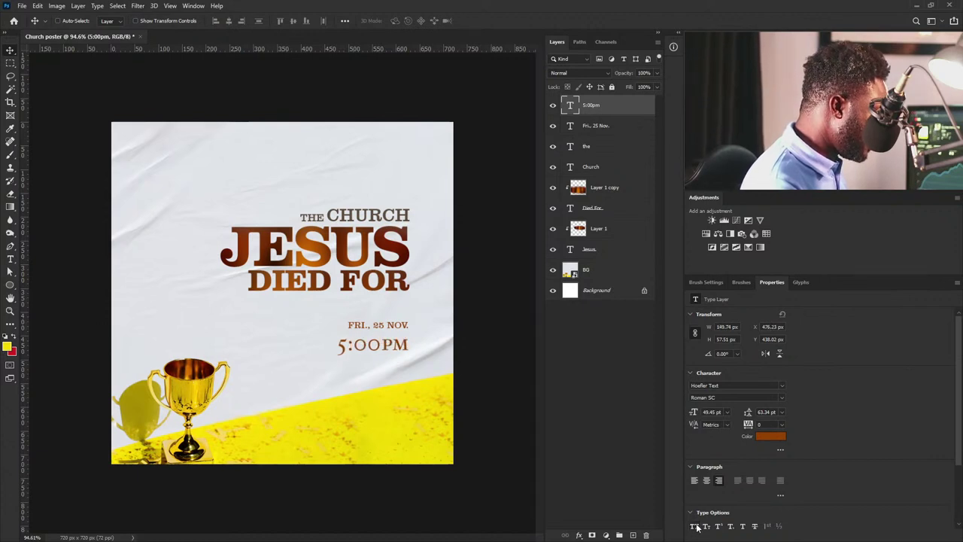
left_click(764, 424)
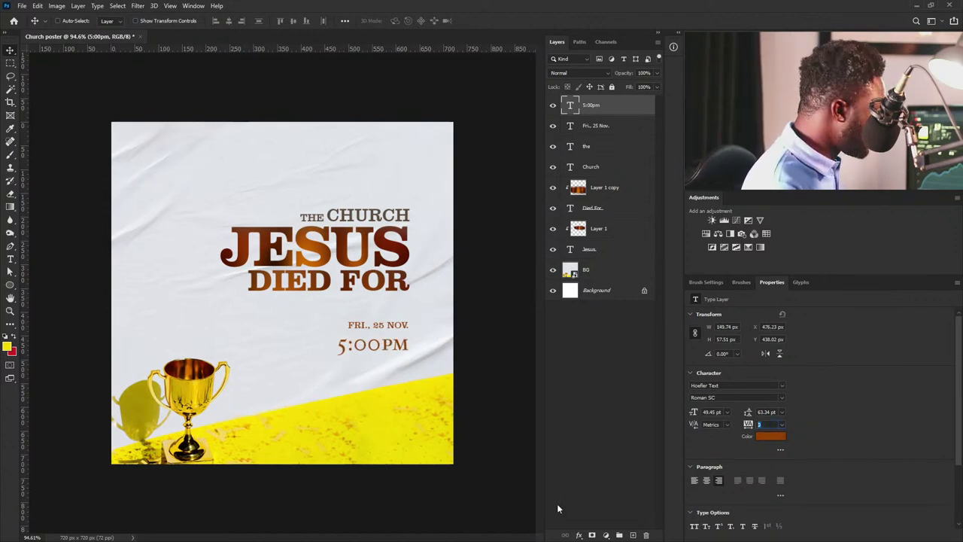
type("-40")
key("Return")
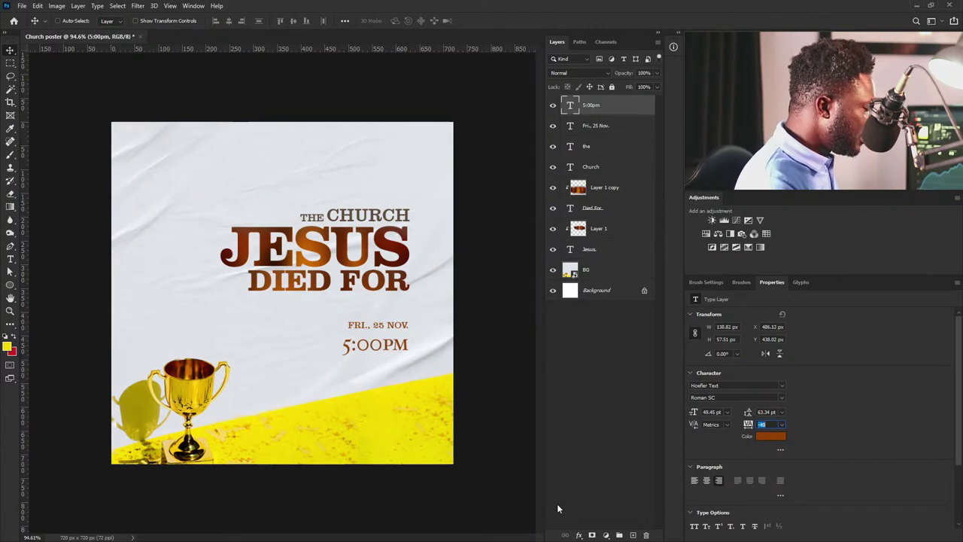
key("Down")
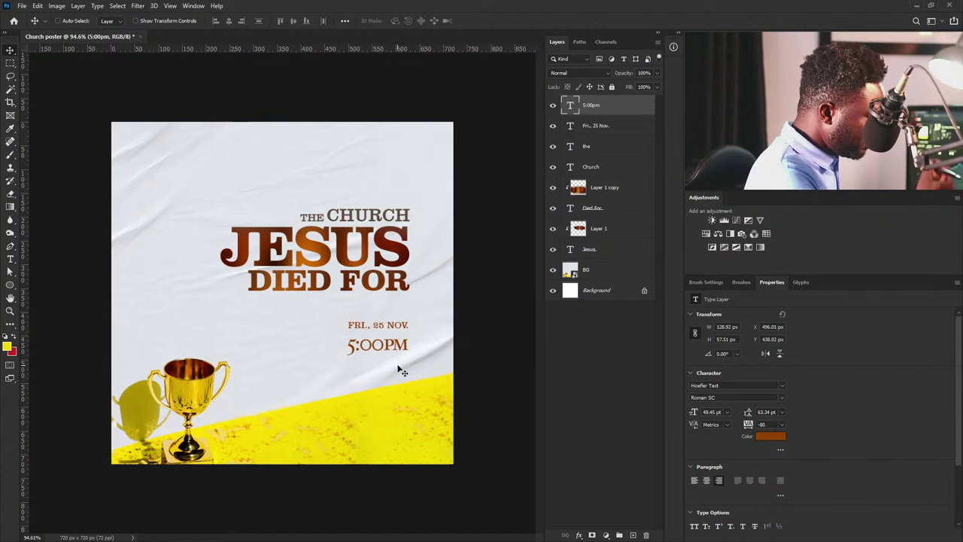
Scale 5:00PM up to 64.3 pt and move it just under the date.
key("ctrl+t")
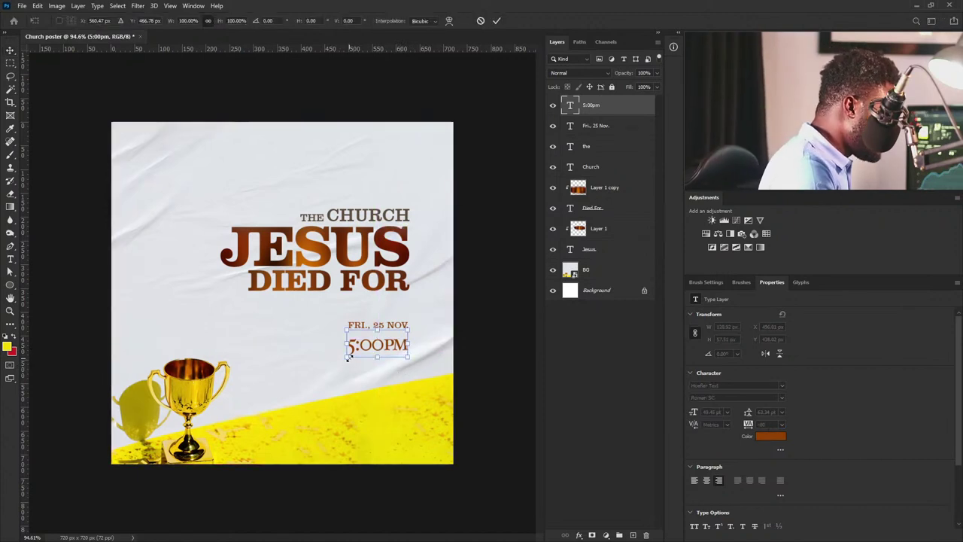
left_click_drag(346, 357, 336, 375)
left_click_drag(403, 354, 403, 343)
key("Return")
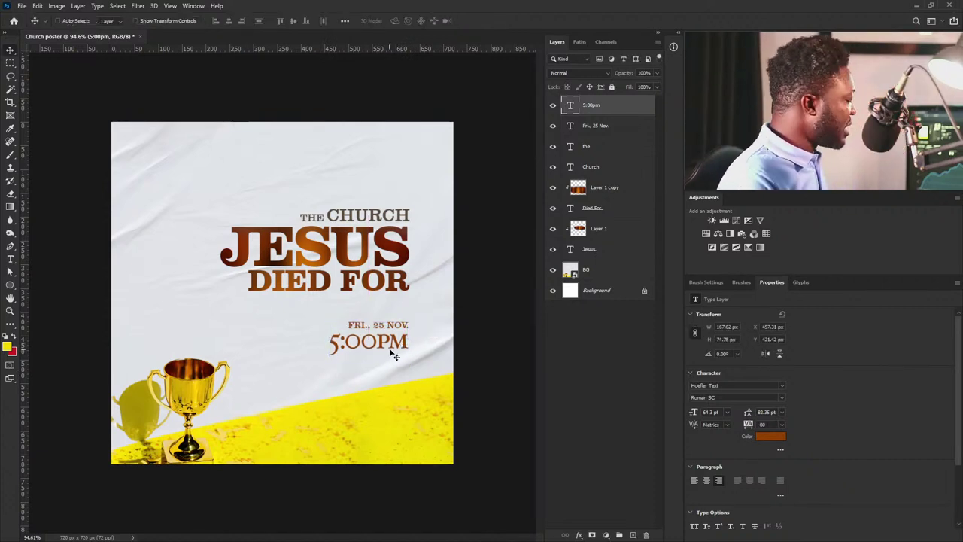
key("Up")
key("Up")
key("Up")
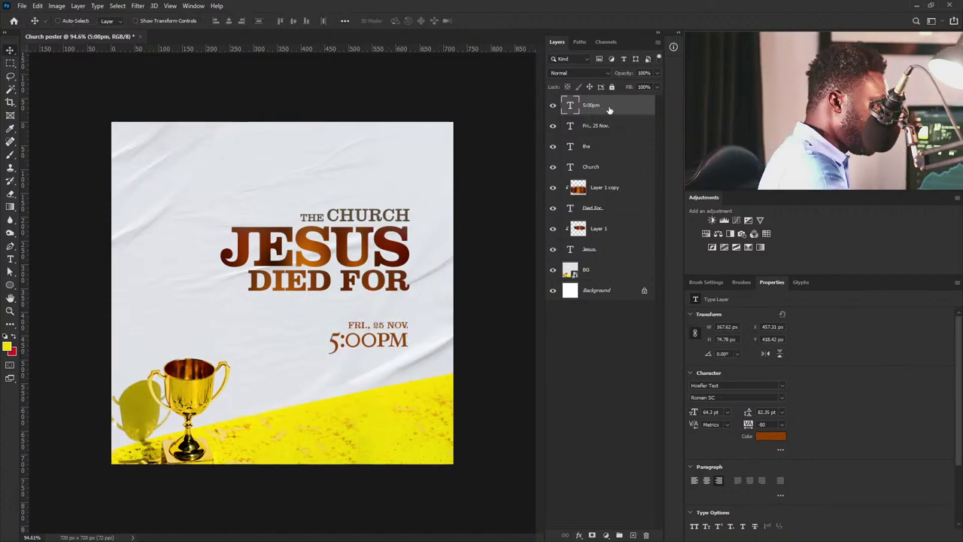
Duplicate the Fri., 25 Nov. text layer.
right_click(608, 106)
left_click(606, 127)
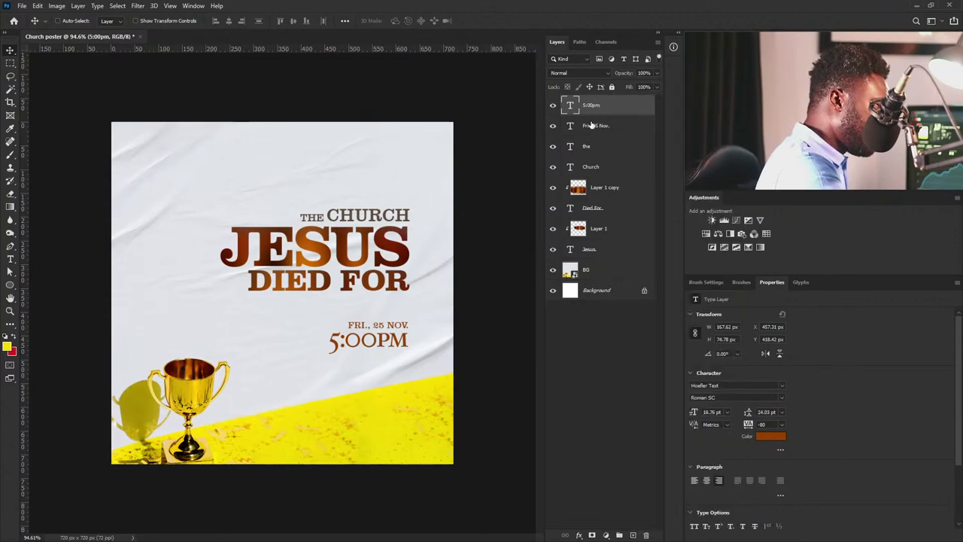
left_click(613, 127)
left_click_drag(613, 126, 634, 534)
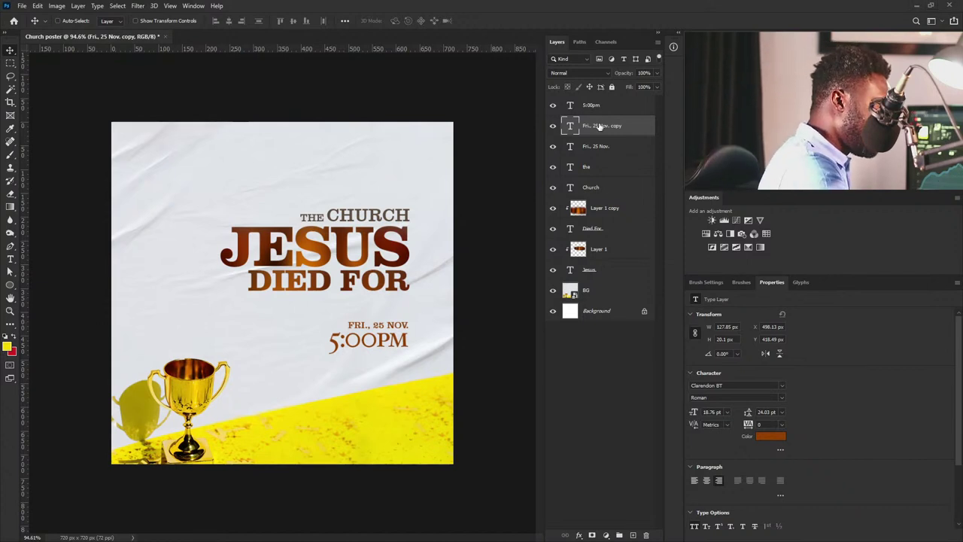
Copy the date line below 5:00PM and replace its text with the venue's street address.
left_click_drag(604, 130, 632, 534)
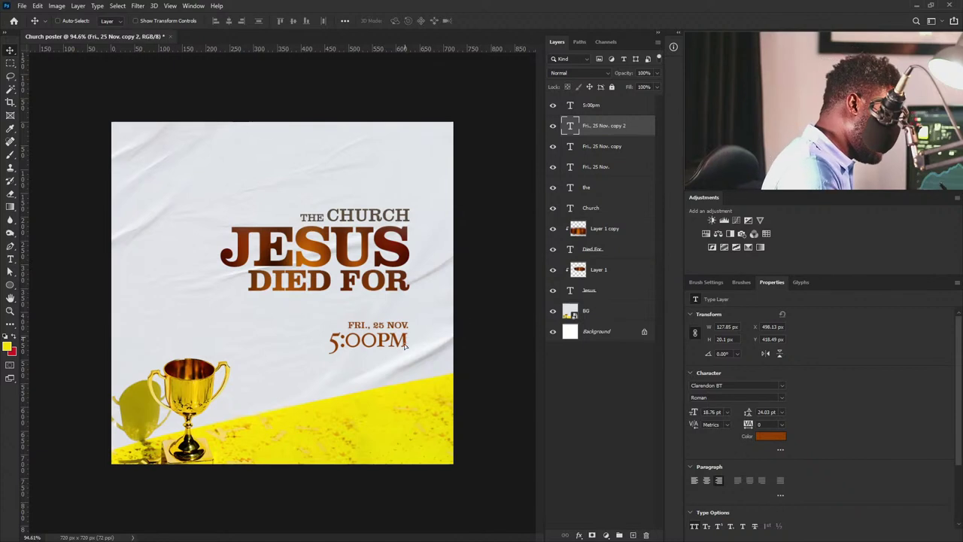
left_click_drag(410, 339, 408, 369)
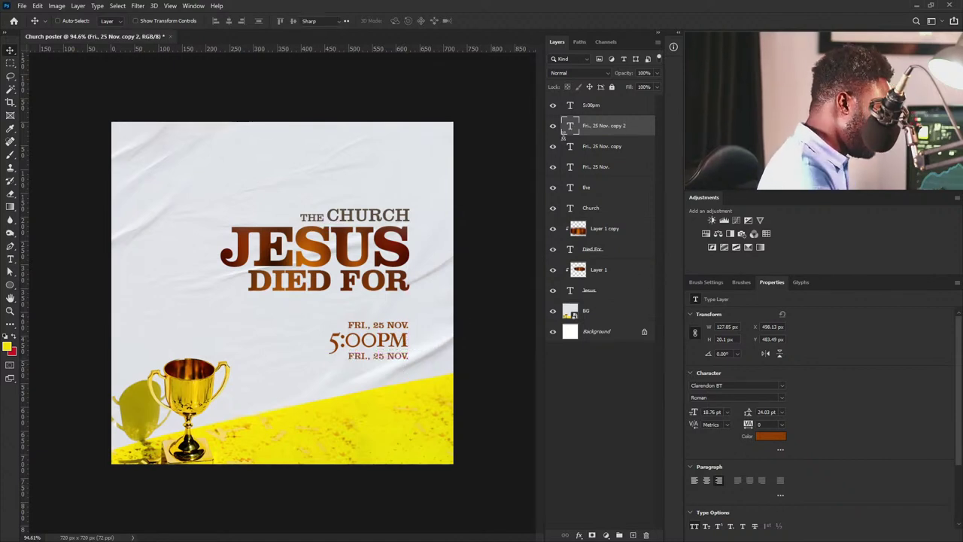
double_click(571, 126)
type("EN IDEHO INN MAJOR HIGHLANDER STREET NYANYA, ABUJA")
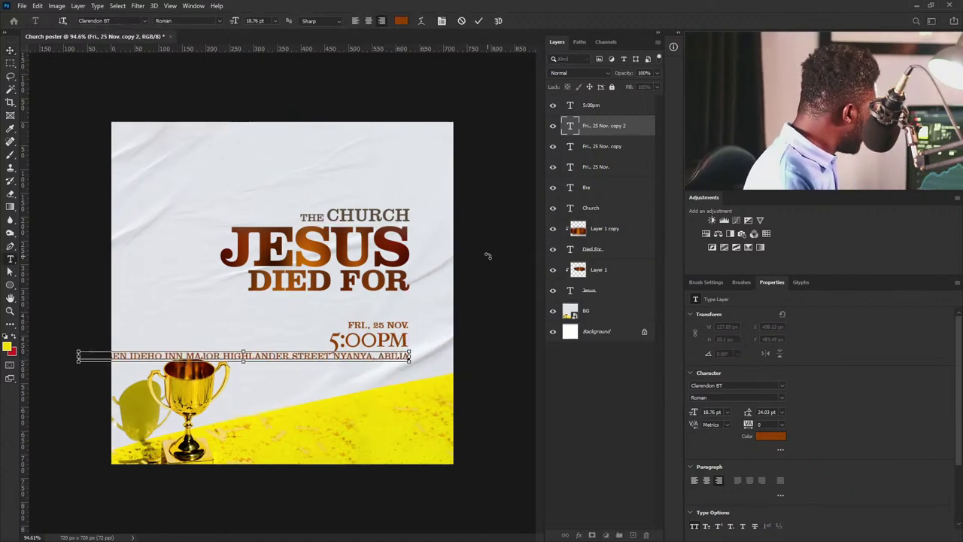
key("ctrl+a")
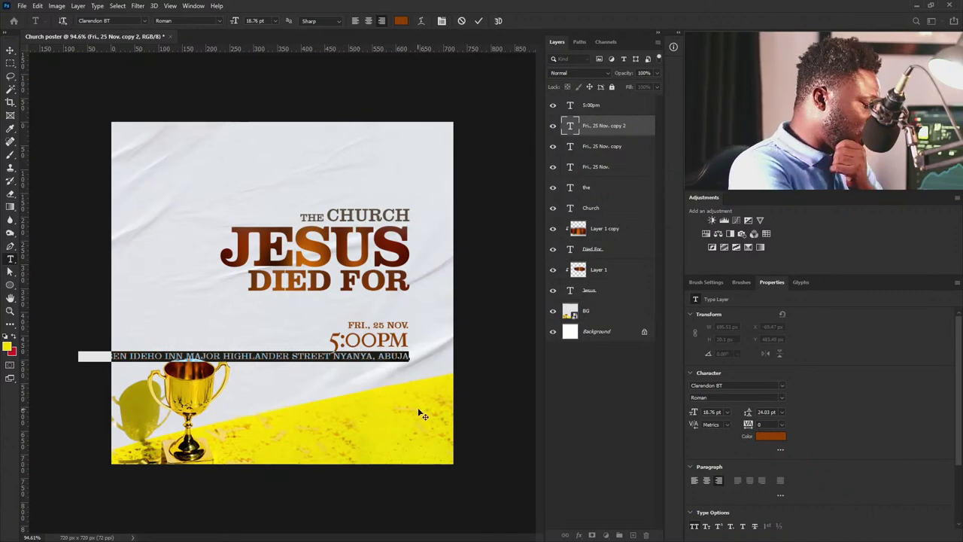
Set the address in Hoefler Text with grey-brown colour 5c4d3f.
left_click(781, 385)
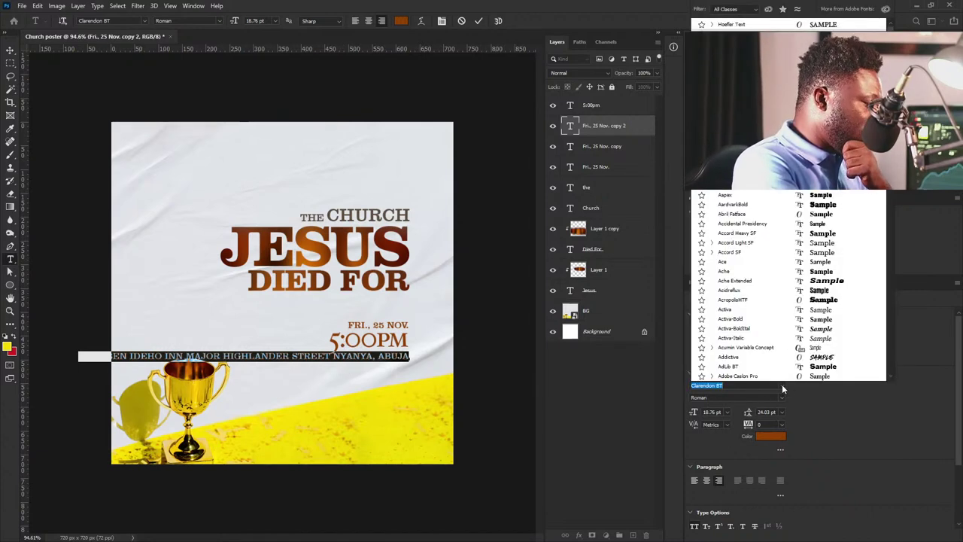
type("Hoefler Text")
key("Return")
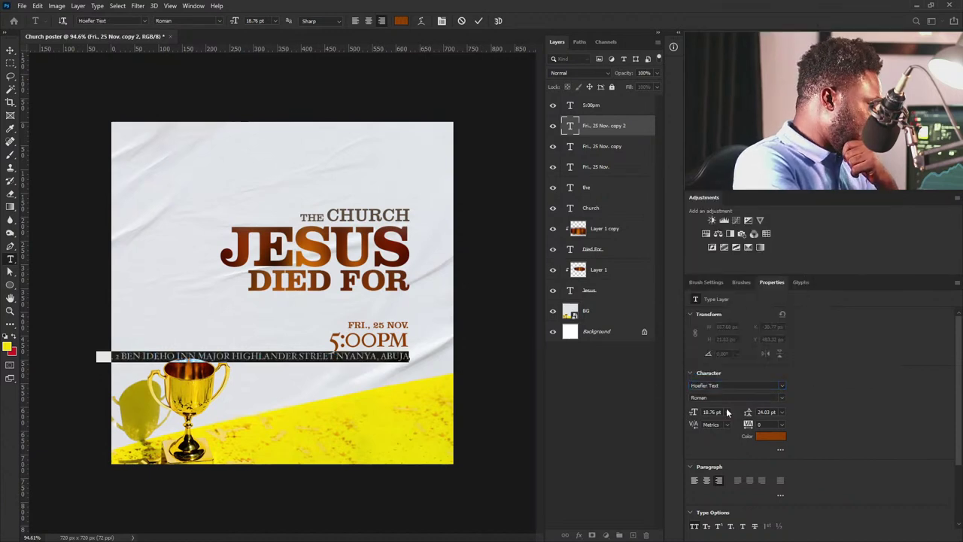
left_click(770, 435)
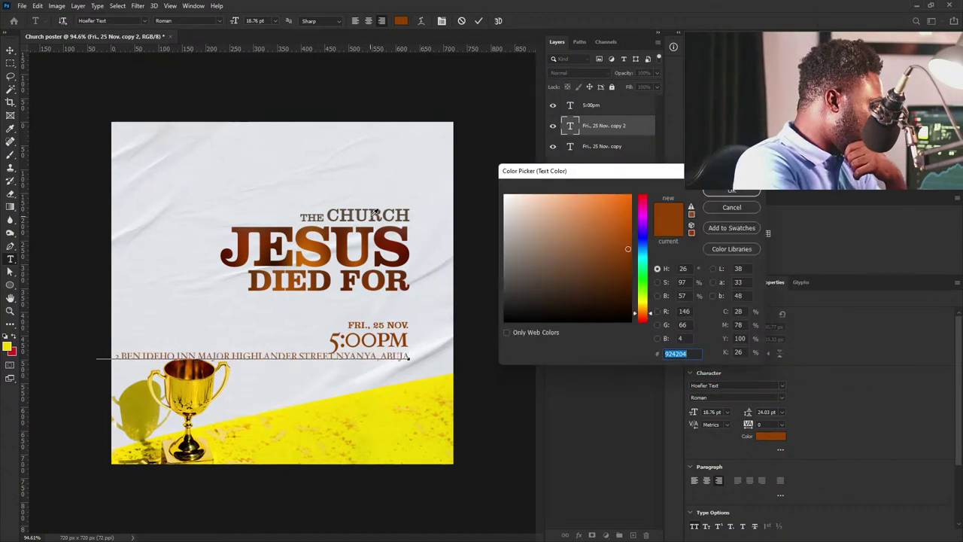
left_click(729, 191)
key("ctrl+Return")
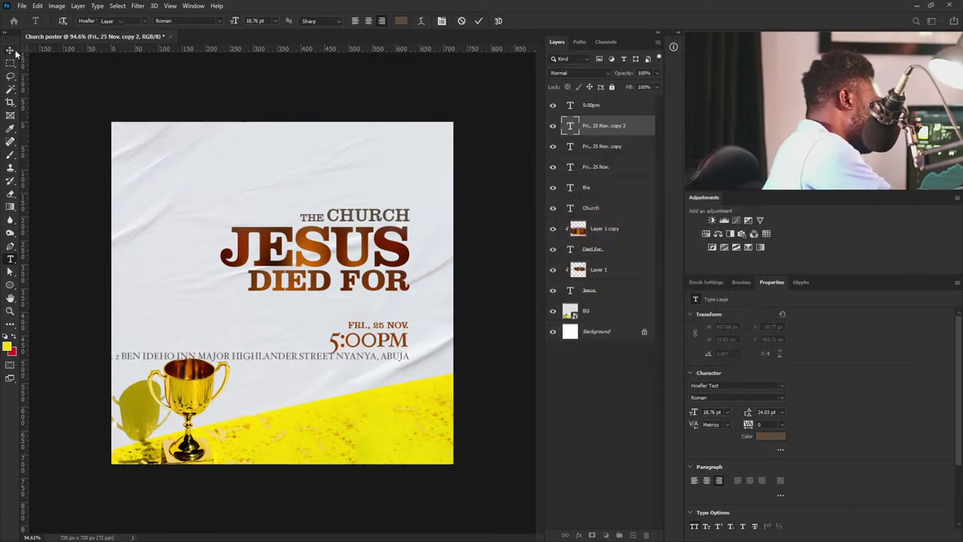
Move the address toward the yellow area and shrink it to 12.16 pt.
left_click_drag(365, 353, 451, 358)
key("ctrl+t")
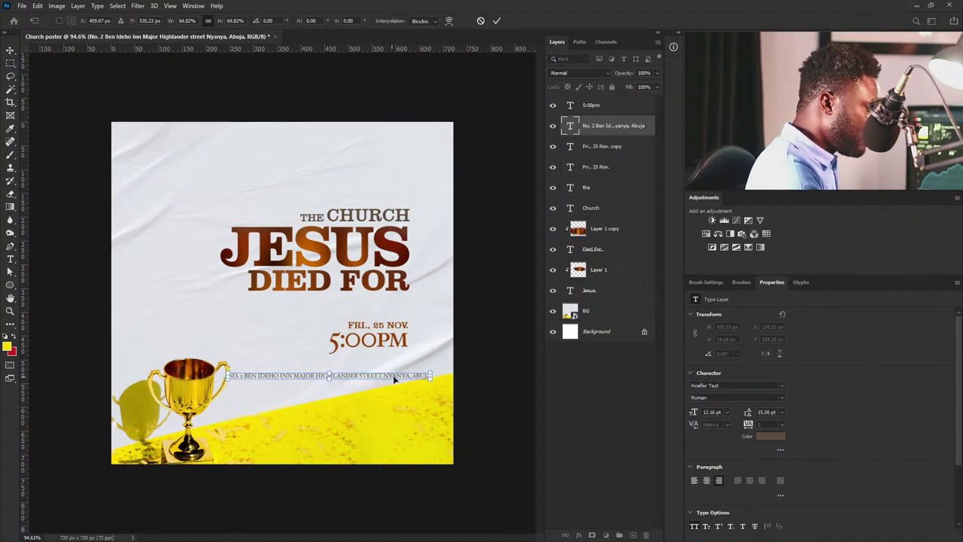
key("Return")
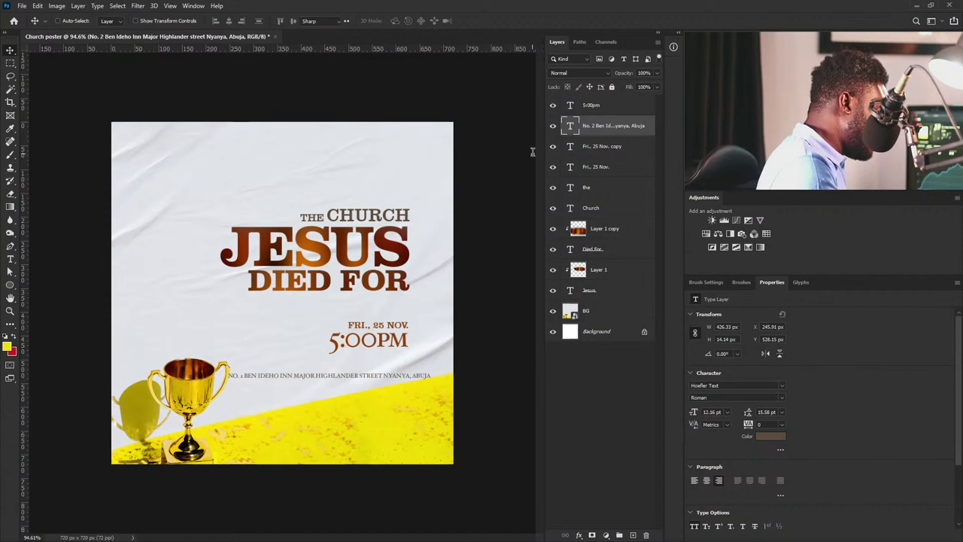
double_click(570, 126)
Try Clarendon for the address, then cancel and keep Hoefler Text.
double_click(241, 376)
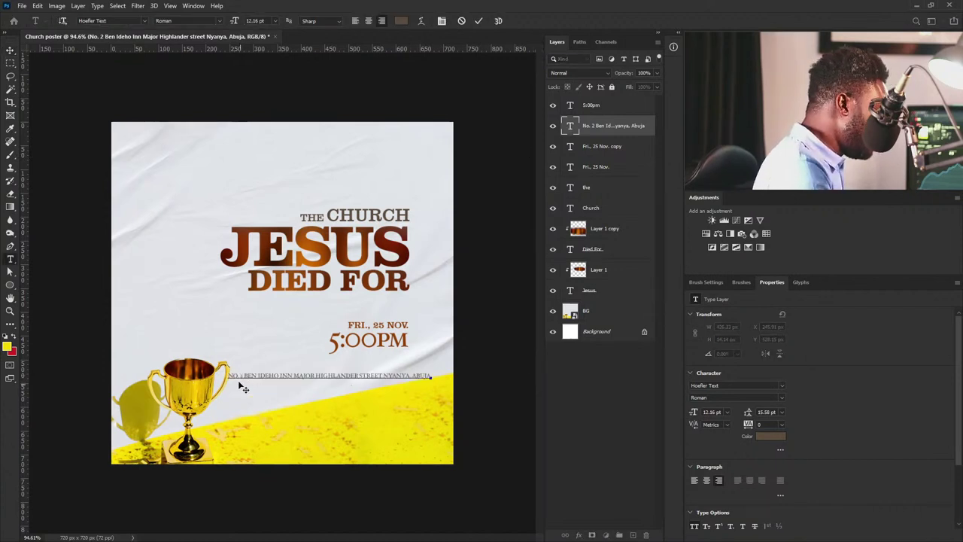
left_click(782, 385)
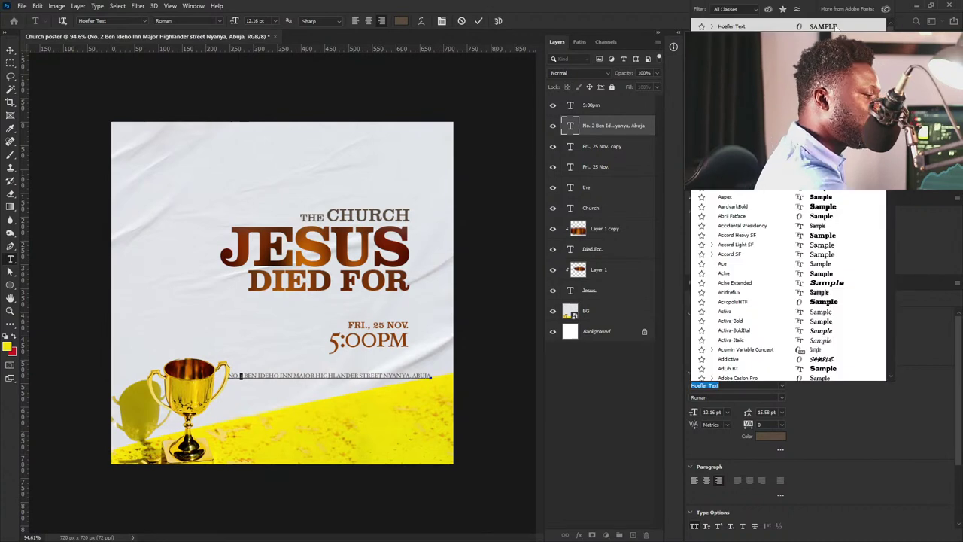
type("Clarendon BT")
key("Escape")
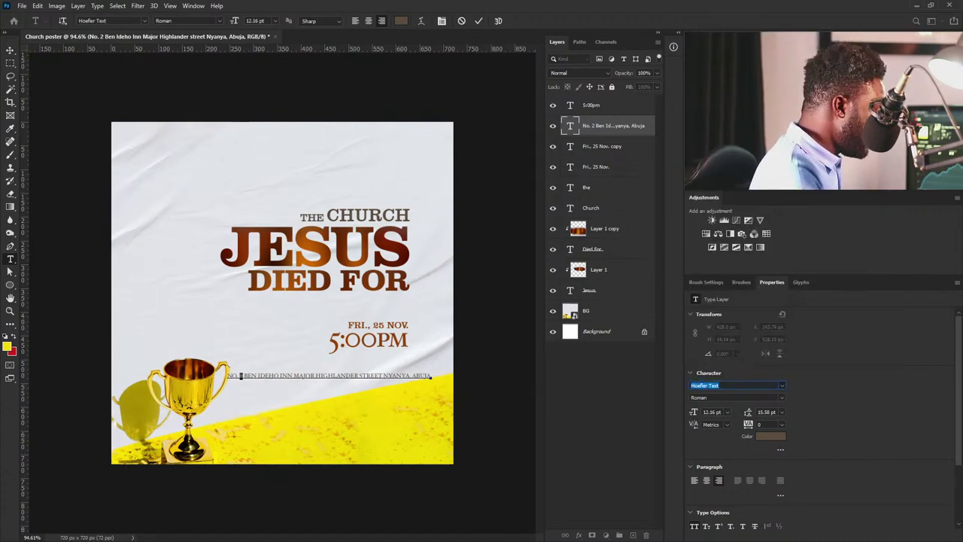
left_click(272, 375)
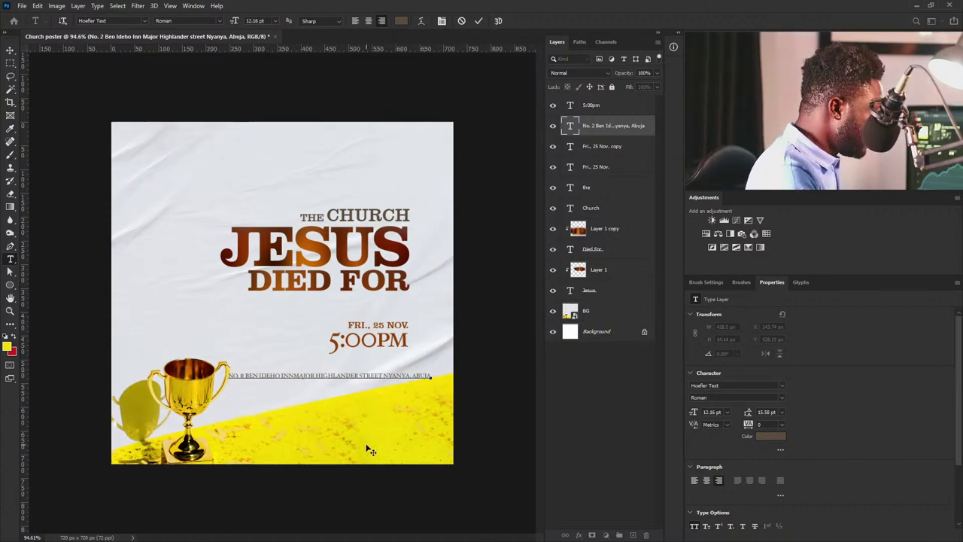
Break the address after INN and STREET into three lines and move it under 5:00PM.
key("Return")
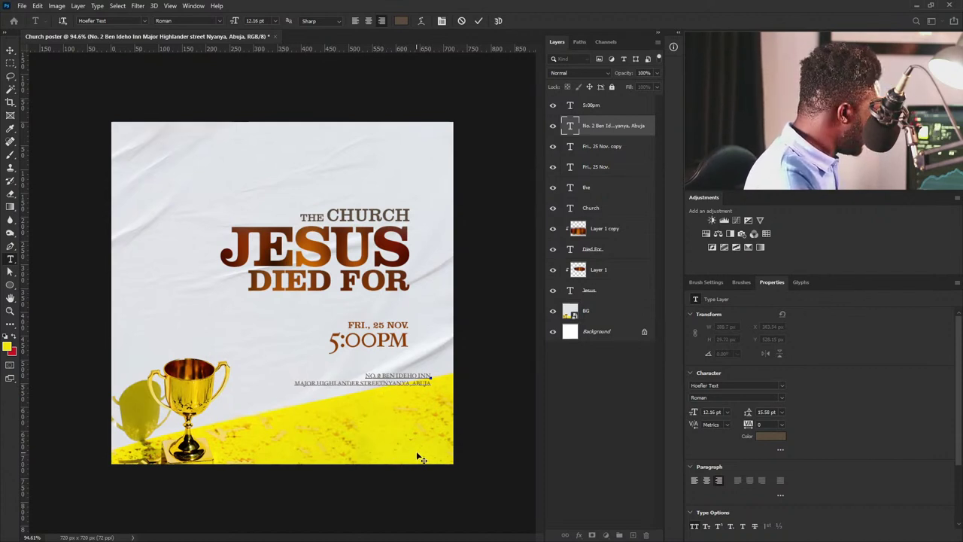
key("Return")
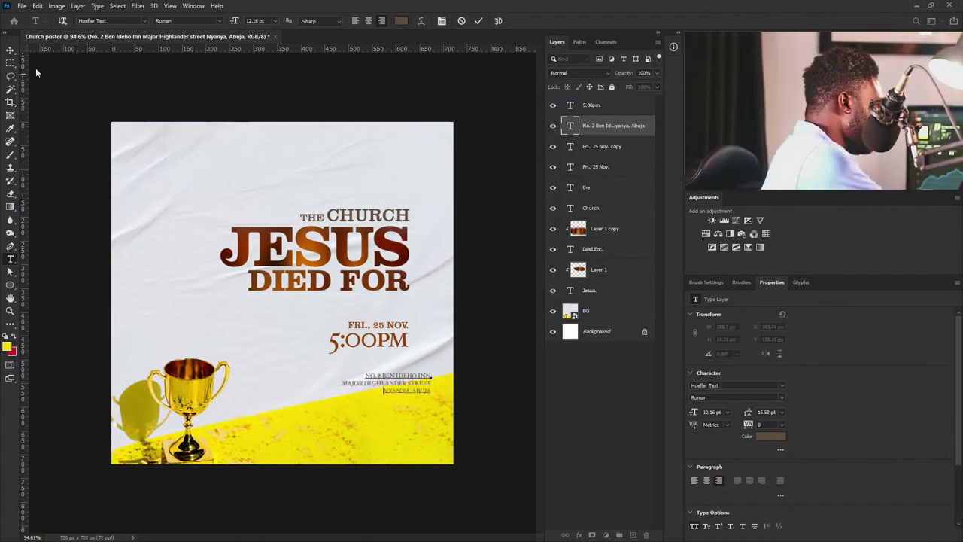
key("ctrl+Return")
key("v")
left_click_drag(464, 399, 446, 385)
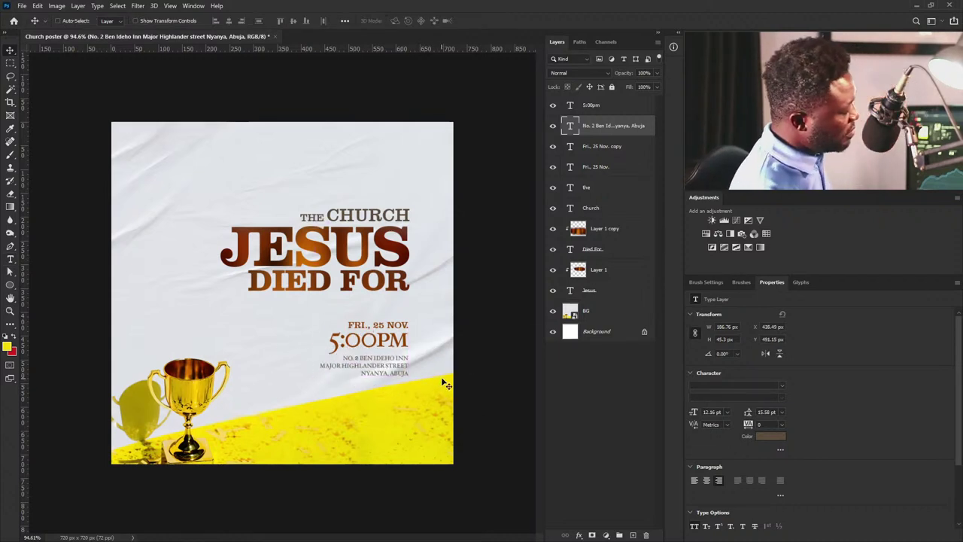
Select the 5:00pm through Jesus layers and move all the poster text higher.
left_click(615, 110)
left_click(602, 292, "shift")
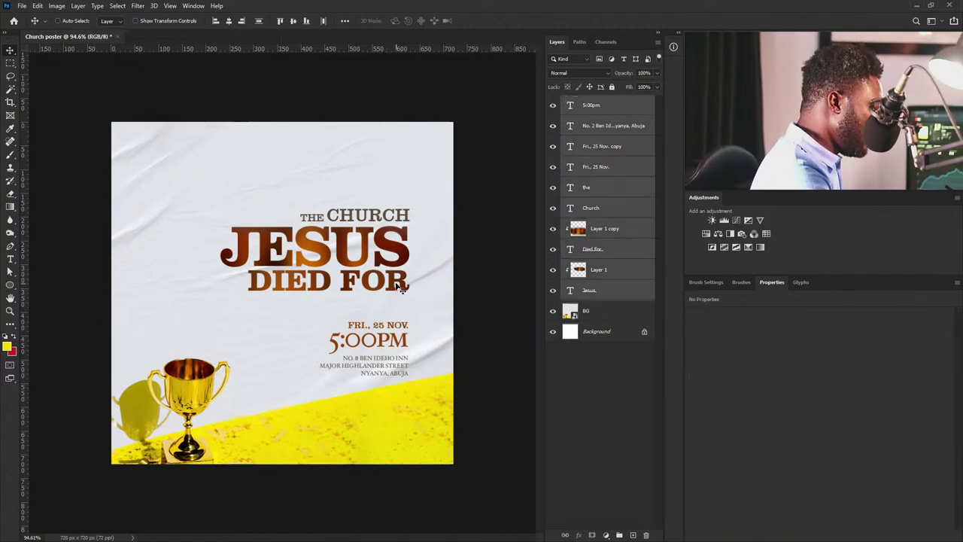
left_click_drag(394, 283, 399, 235)
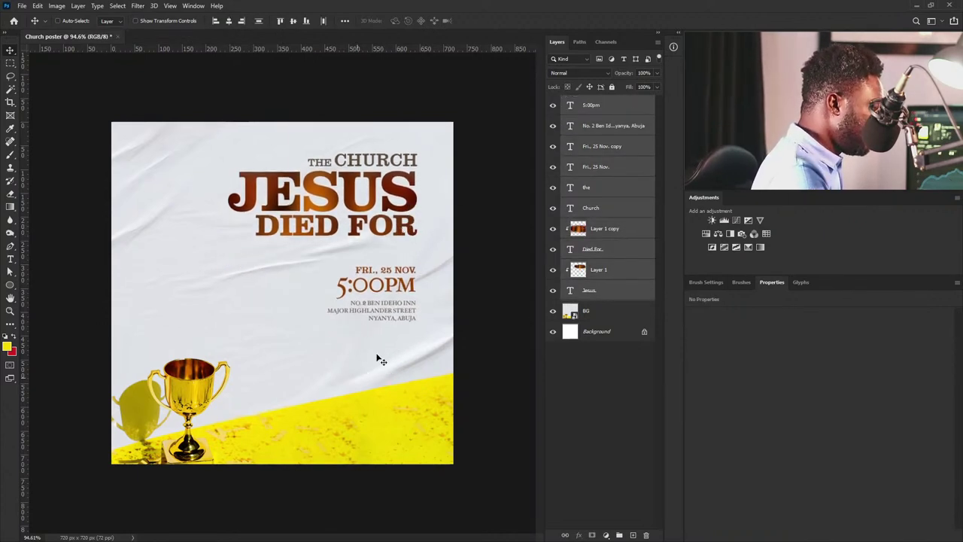
left_click_drag(397, 319, 407, 299)
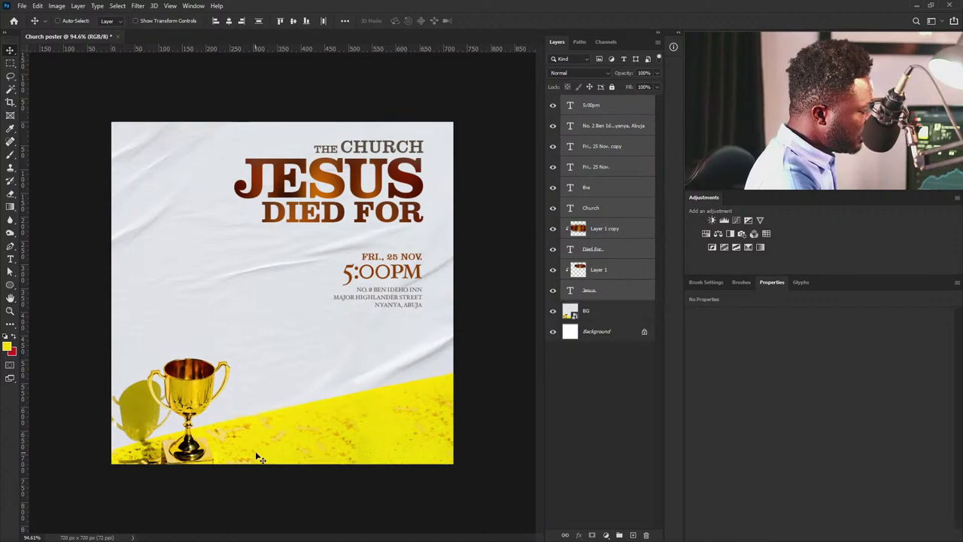
left_click_drag(414, 180, 415, 189)
Group the Jesus, Church and "the" title layers into a group named Title.
left_click(613, 294)
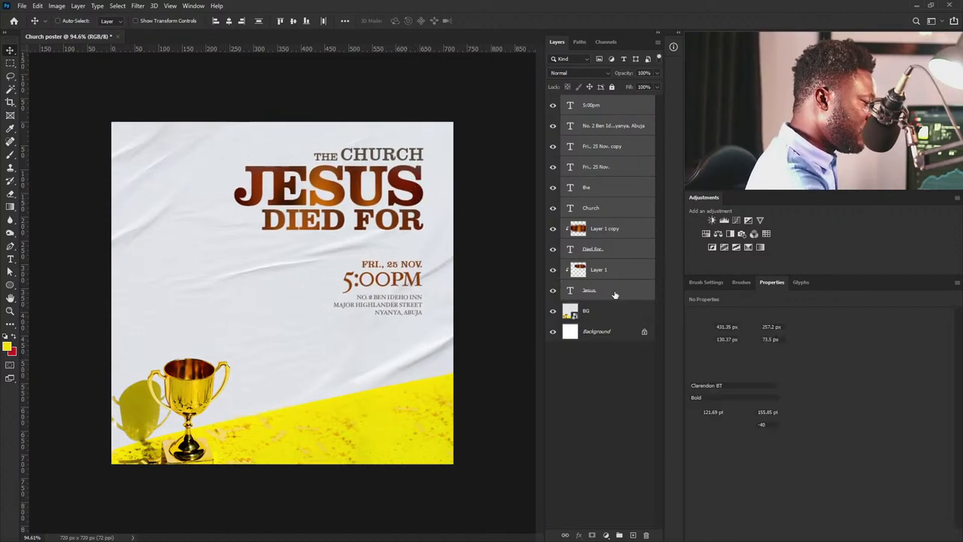
left_click(609, 211, "shift")
left_click(610, 189, "shift")
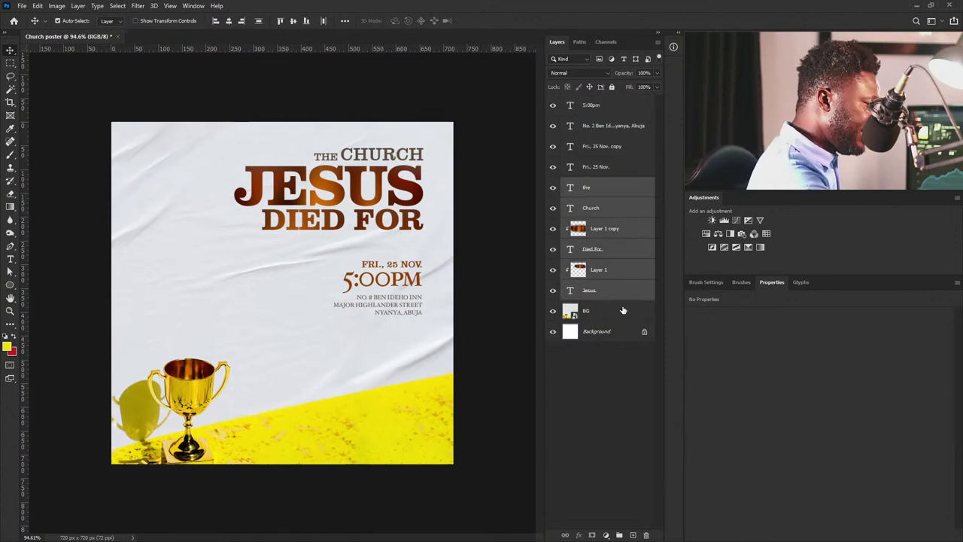
left_click(621, 533)
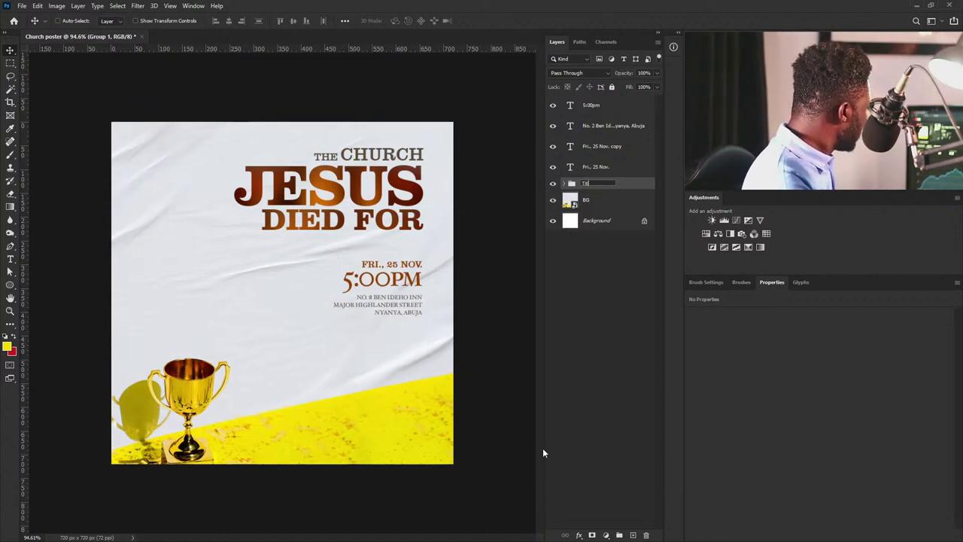
key("Return")
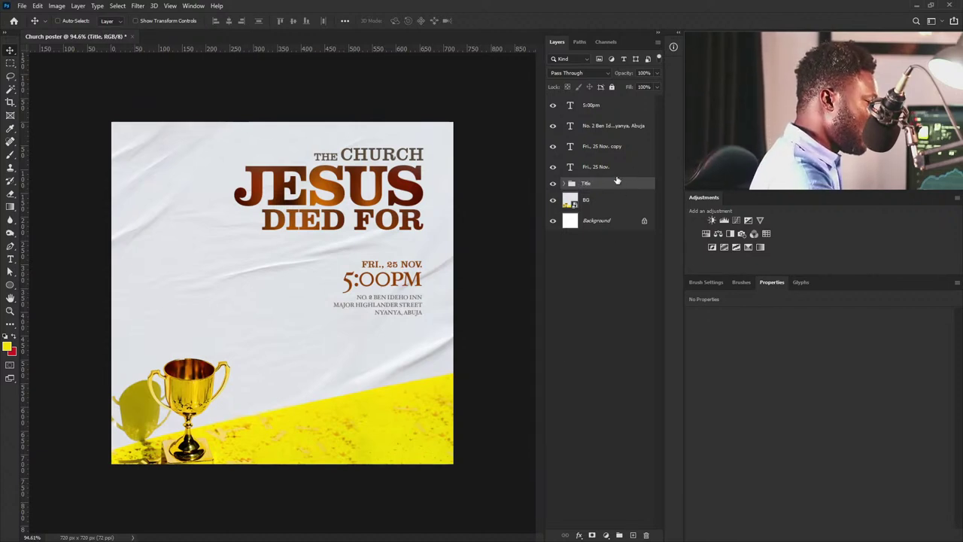
left_click(606, 167)
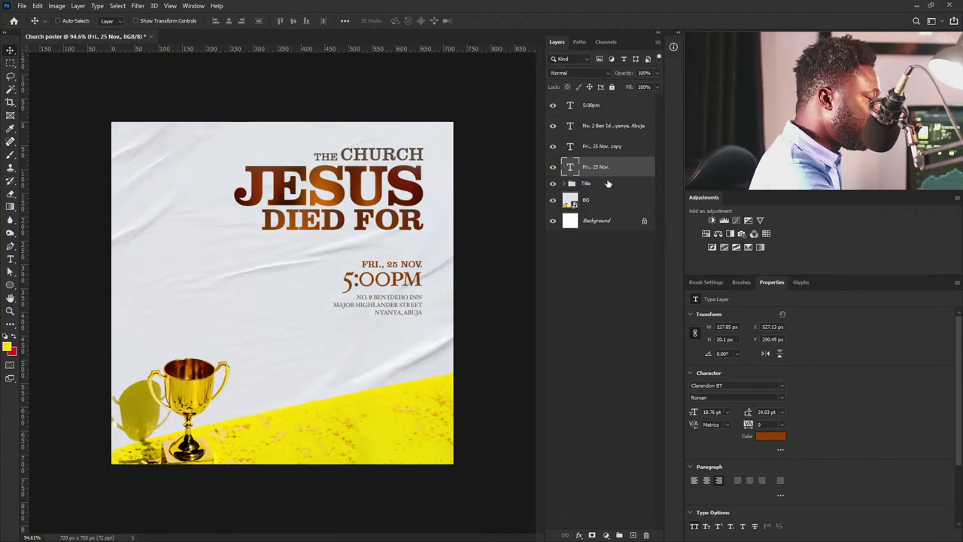
Move the Title group down to the lower poster area.
left_click(608, 184)
left_click_drag(424, 181, 403, 345)
key("ctrl+t")
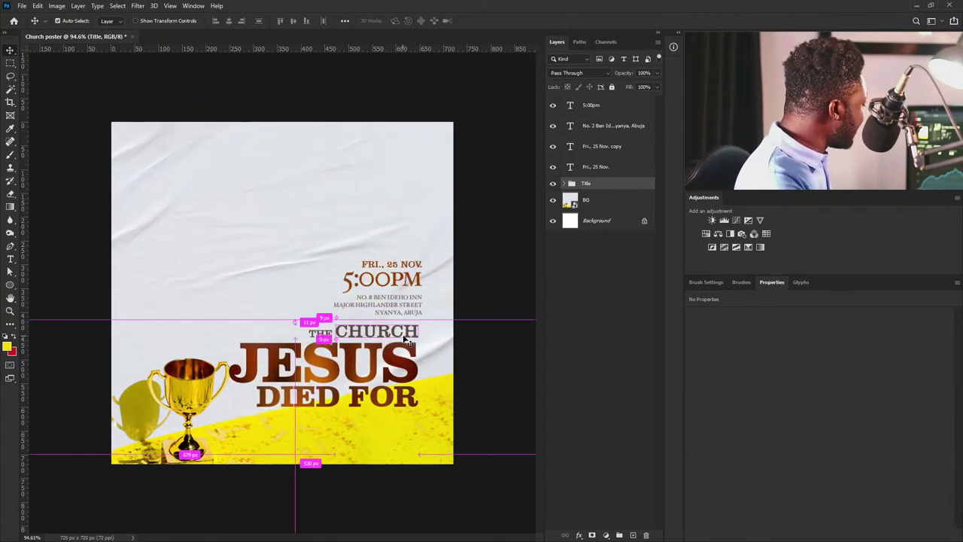
key("Return")
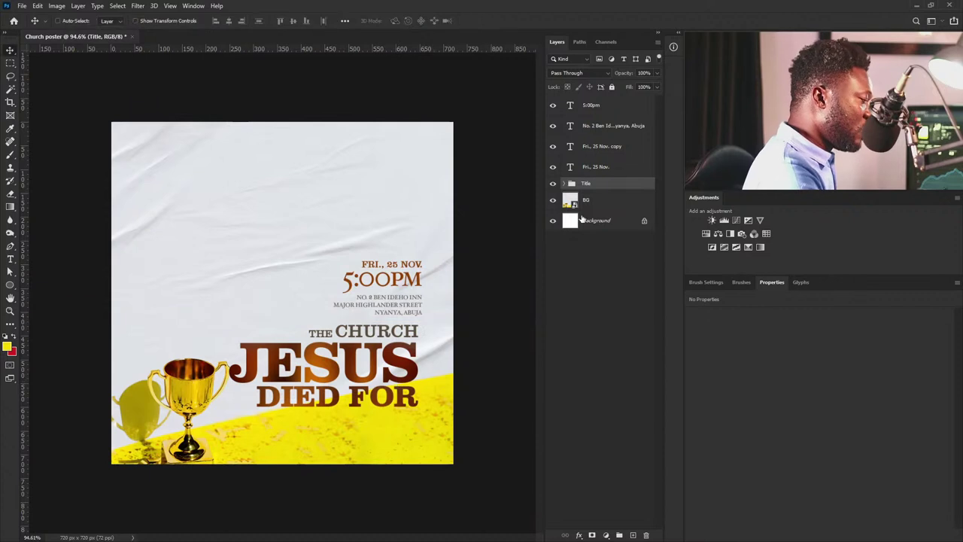
Duplicate Title as a backup, convert the original into a smart object, and reposition it.
left_click_drag(614, 188, 633, 534)
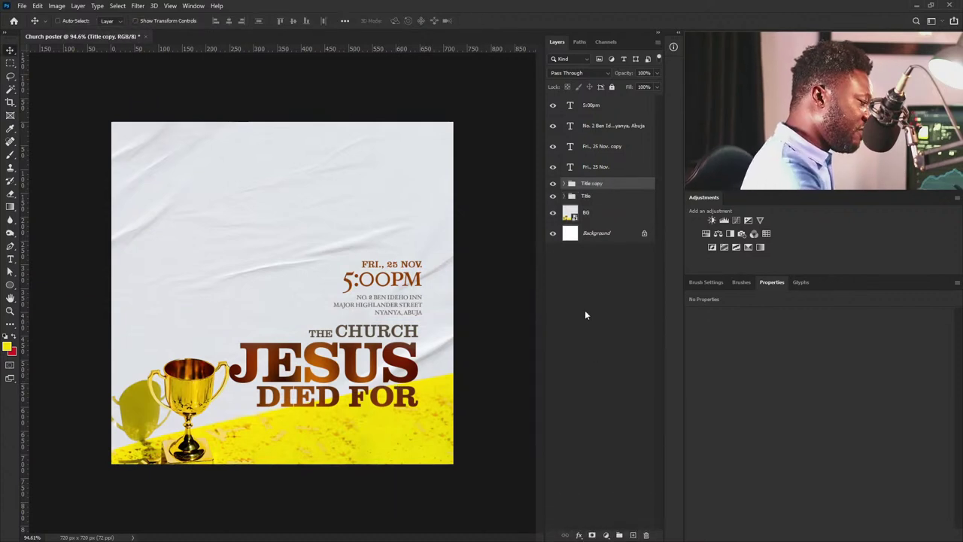
left_click(590, 200)
right_click(601, 201)
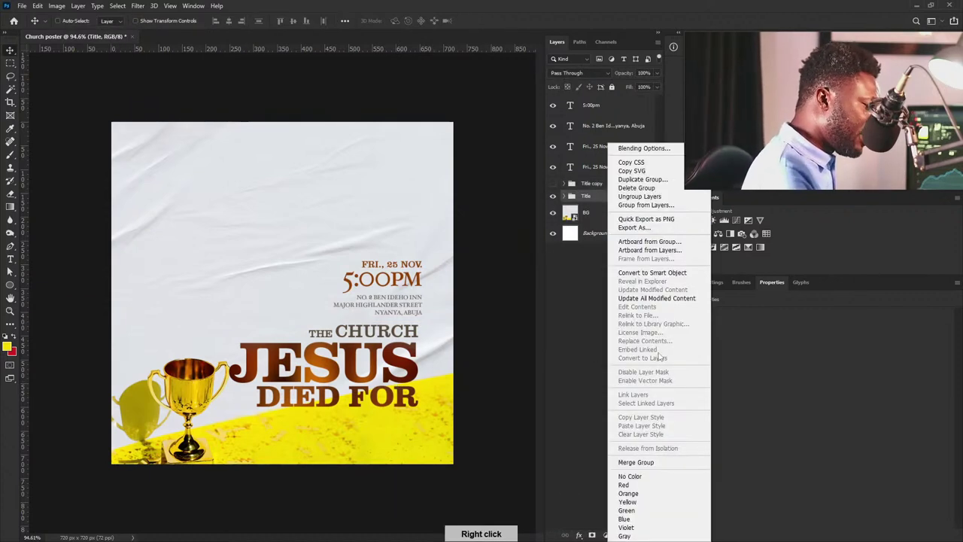
left_click(651, 273)
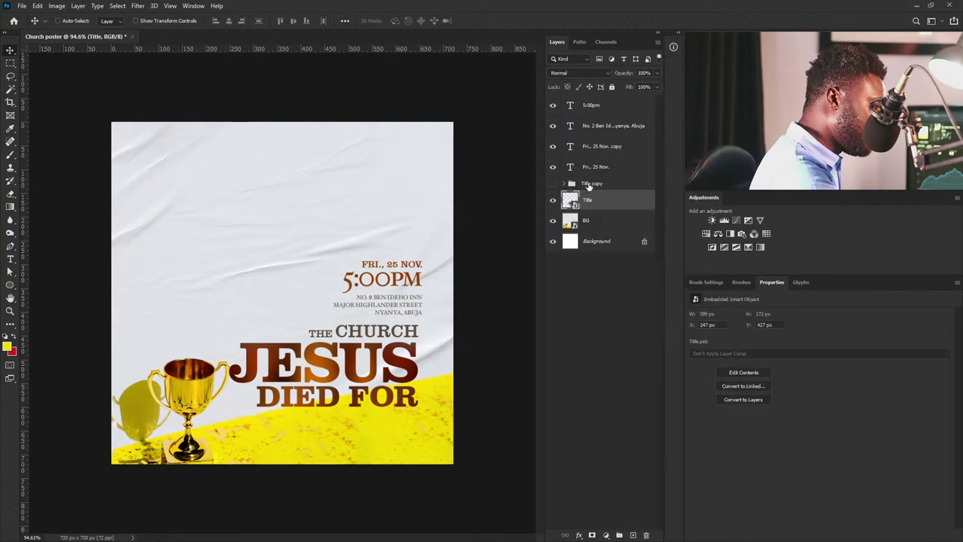
left_click_drag(410, 380, 402, 354)
key("ctrl+t")
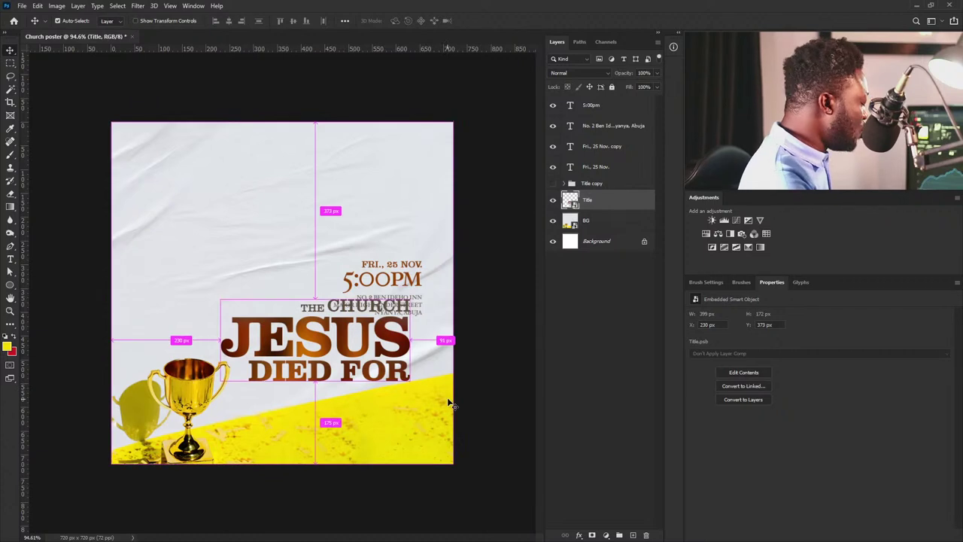
Skew the Title smart object upward on the right to about -11.9°.
scroll(452, 354, "down", 5)
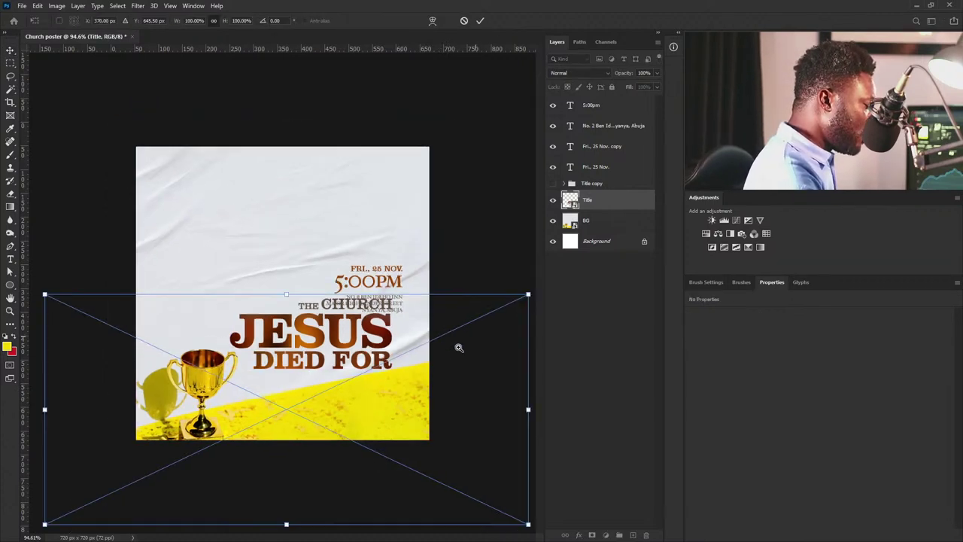
right_click(335, 339)
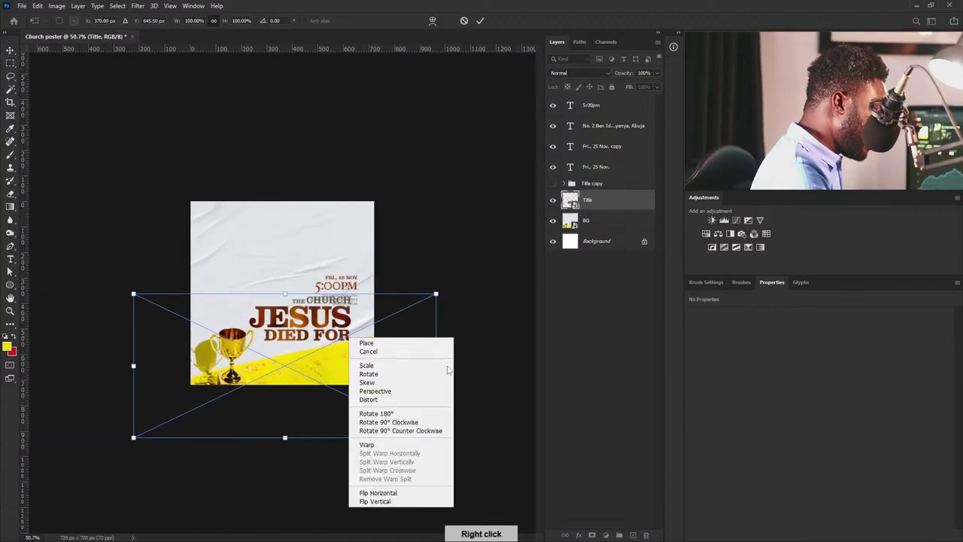
left_click(409, 382)
left_click_drag(436, 369, 335, 343)
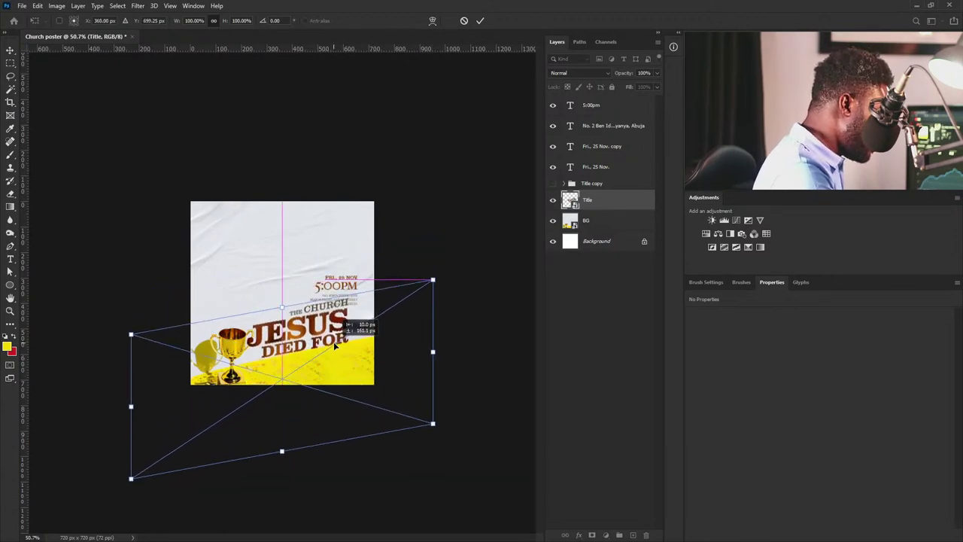
key("ctrl+plus")
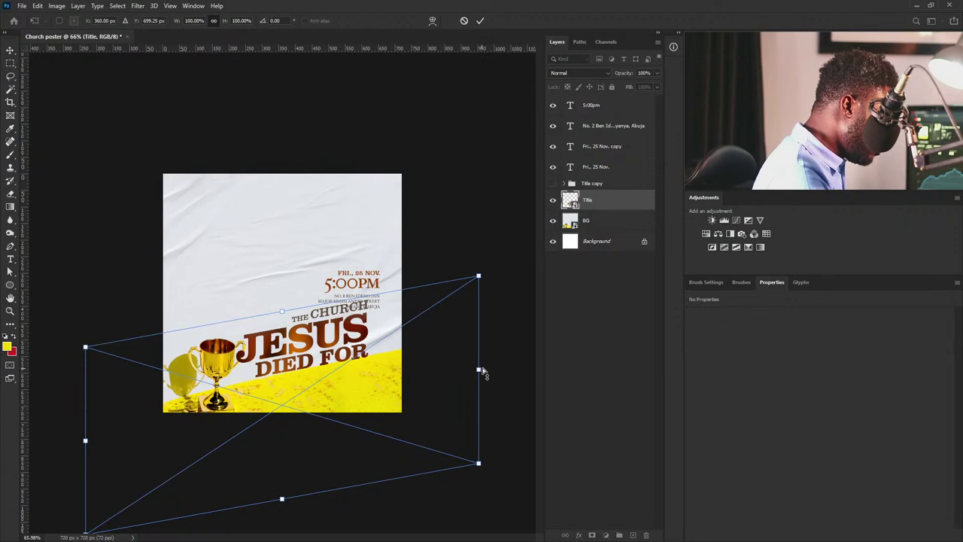
left_click_drag(480, 372, 479, 365)
left_click_drag(338, 343, 338, 350)
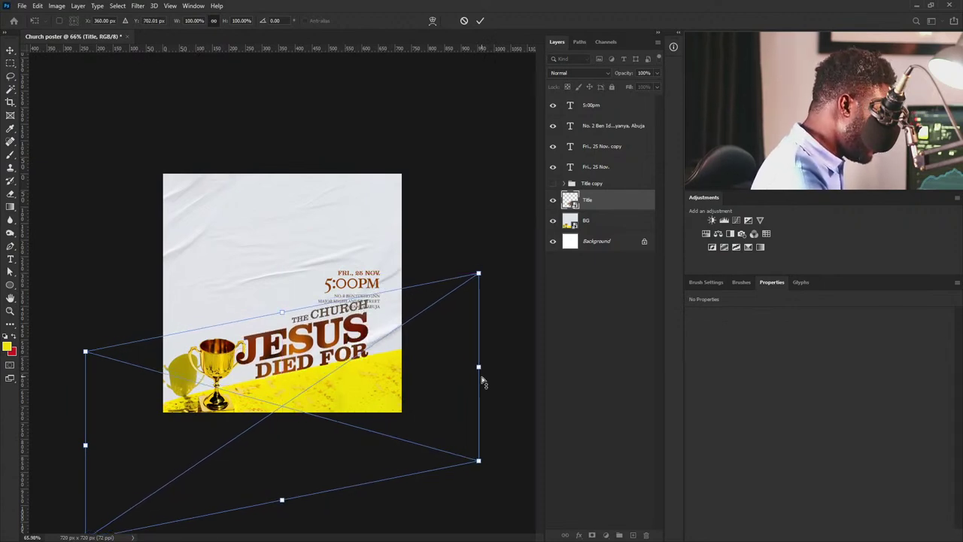
left_click_drag(479, 370, 479, 368)
left_click_drag(334, 347, 337, 349)
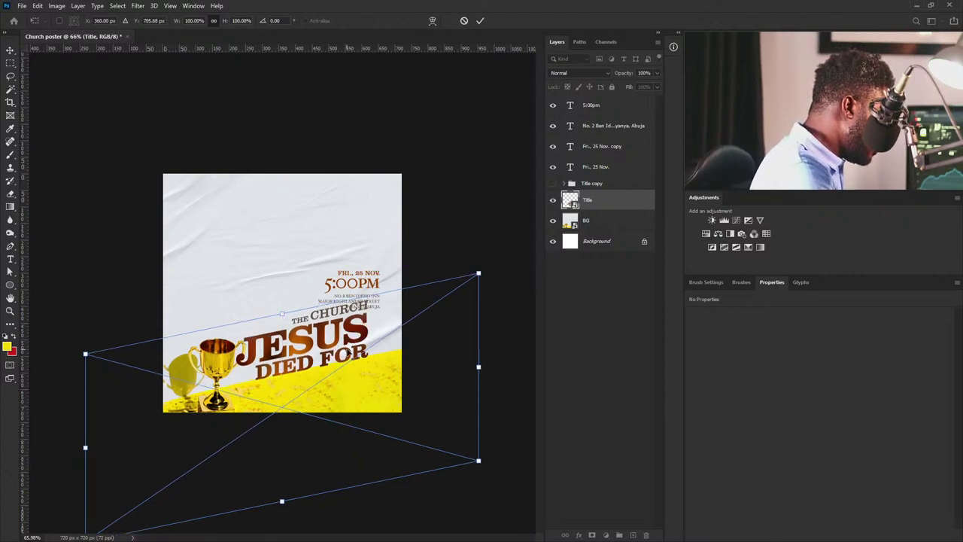
left_click_drag(336, 350, 337, 348)
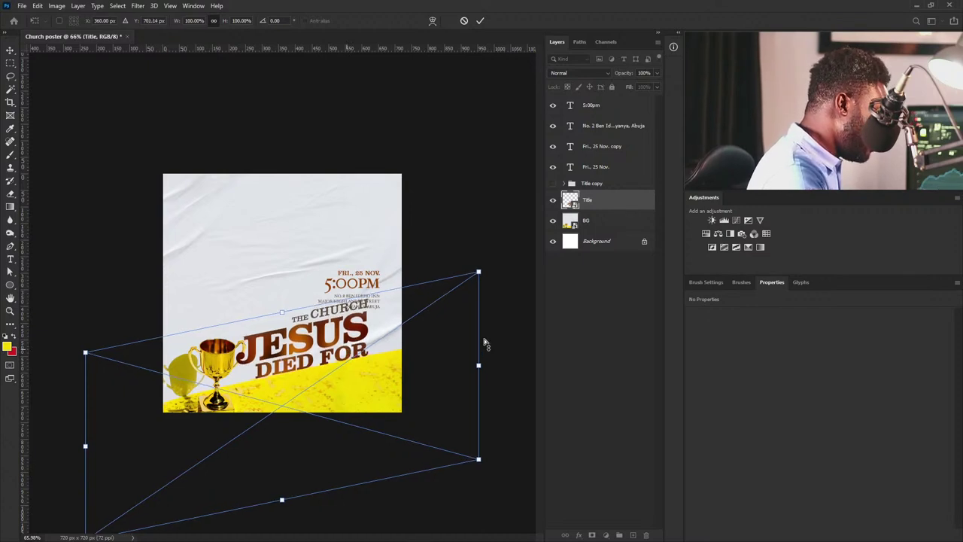
left_click_drag(480, 370, 480, 368)
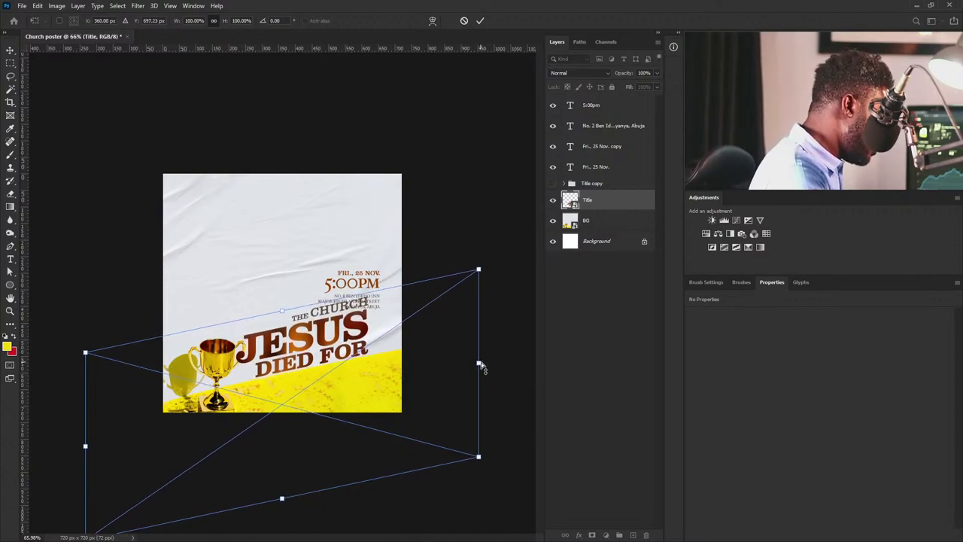
key("Down")
key("Down")
key("Down")
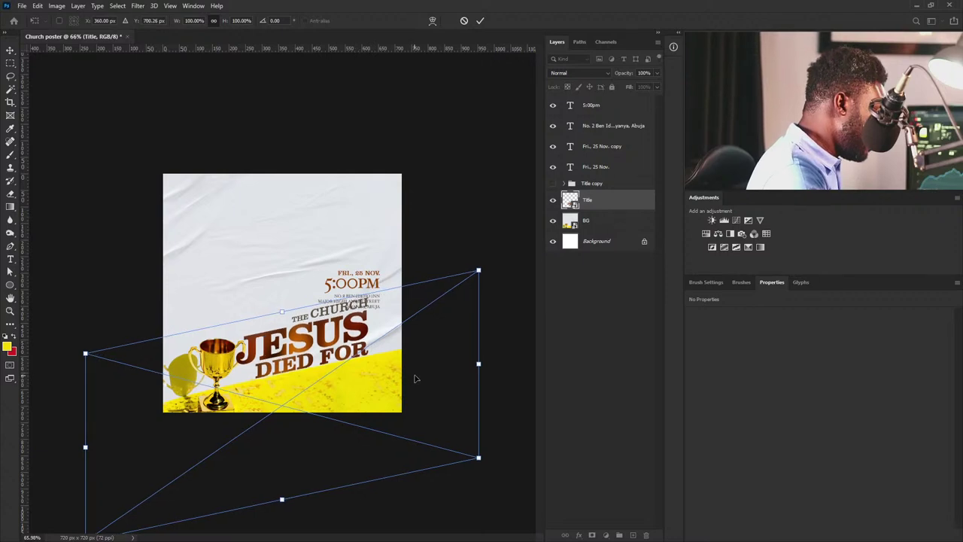
key("Return")
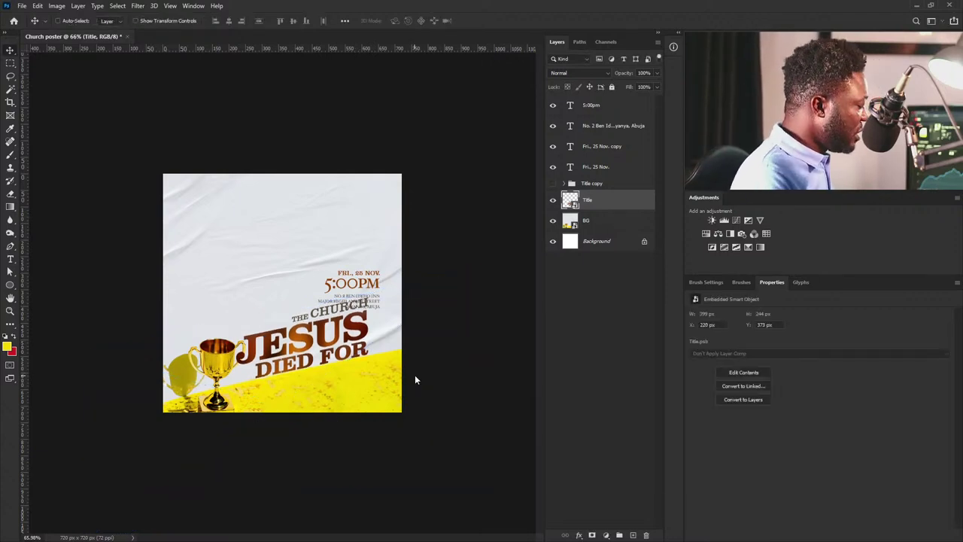
Reposition the slanted title and group the four date, time and address layers into Group 1.
left_click_drag(337, 335, 359, 283)
scroll(350, 285, "up", 1)
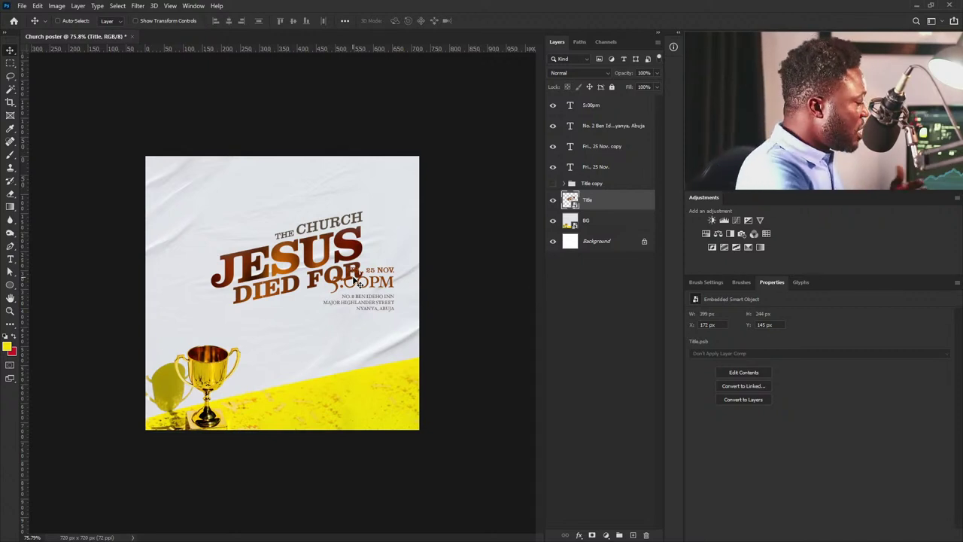
left_click_drag(357, 279, 366, 318)
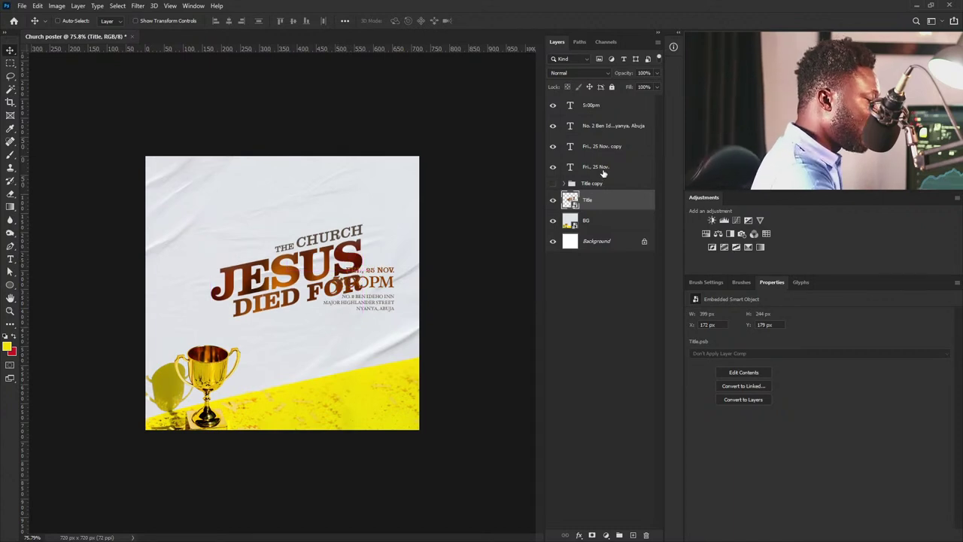
left_click(603, 171)
left_click(609, 106, "shift")
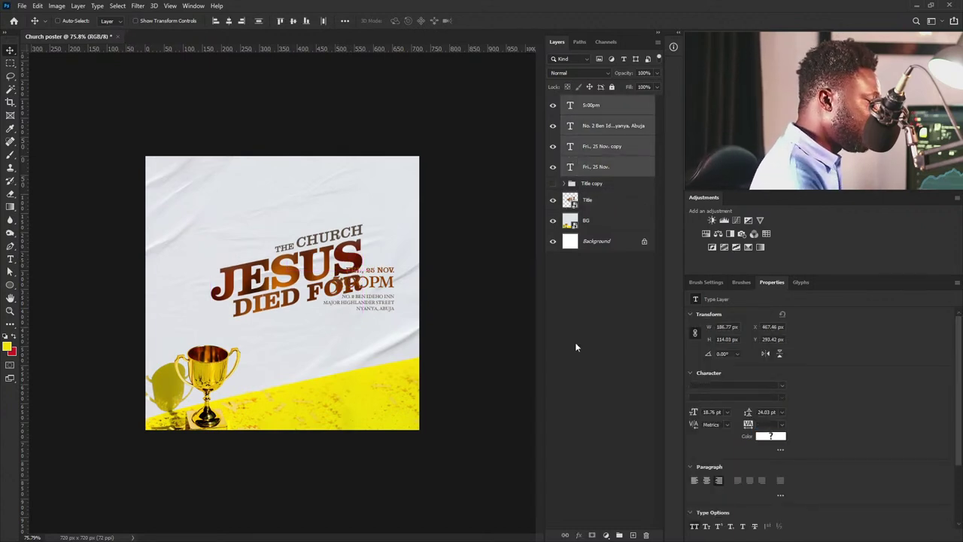
left_click(619, 535)
Move Group 1 down-left and skew it to match the title's slant.
left_click_drag(396, 282, 374, 349)
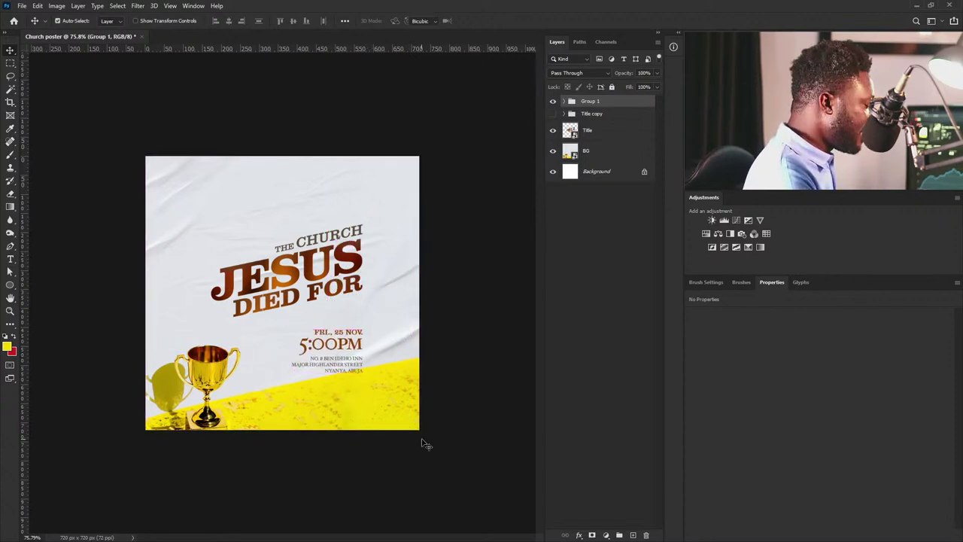
key("ctrl+t")
right_click(351, 357)
left_click(385, 395)
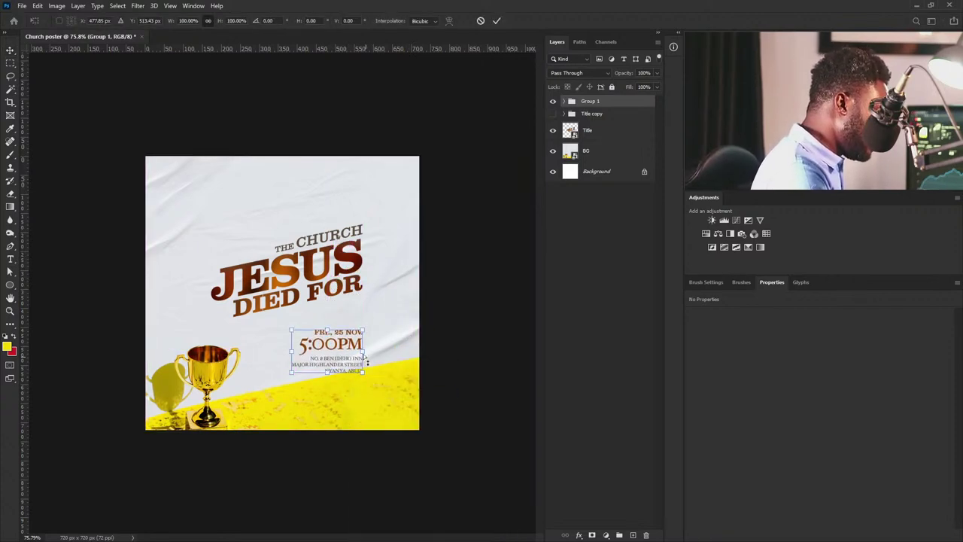
left_click_drag(360, 368, 356, 357)
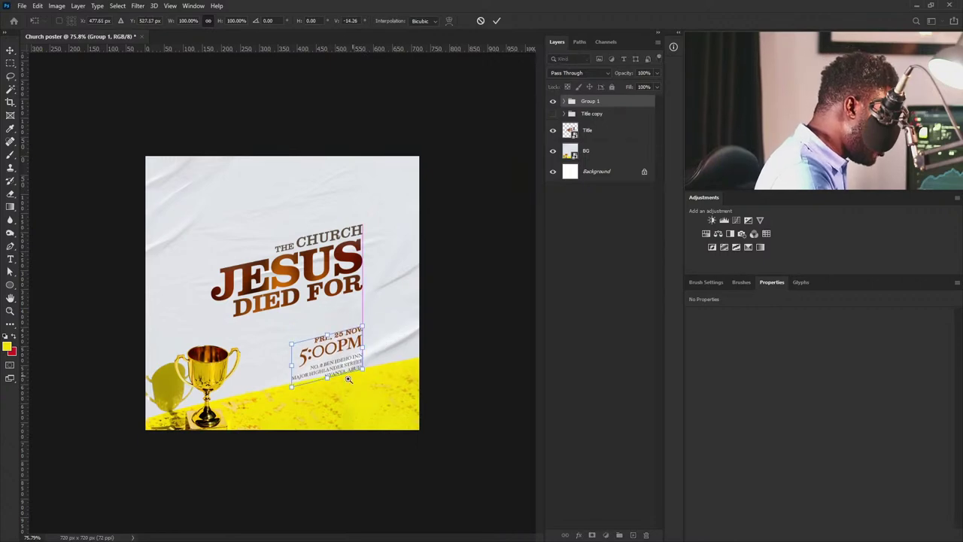
Fine-tune Group 1's slant and position, apply the skew, and fit the poster in view.
scroll(346, 355, "up", 5)
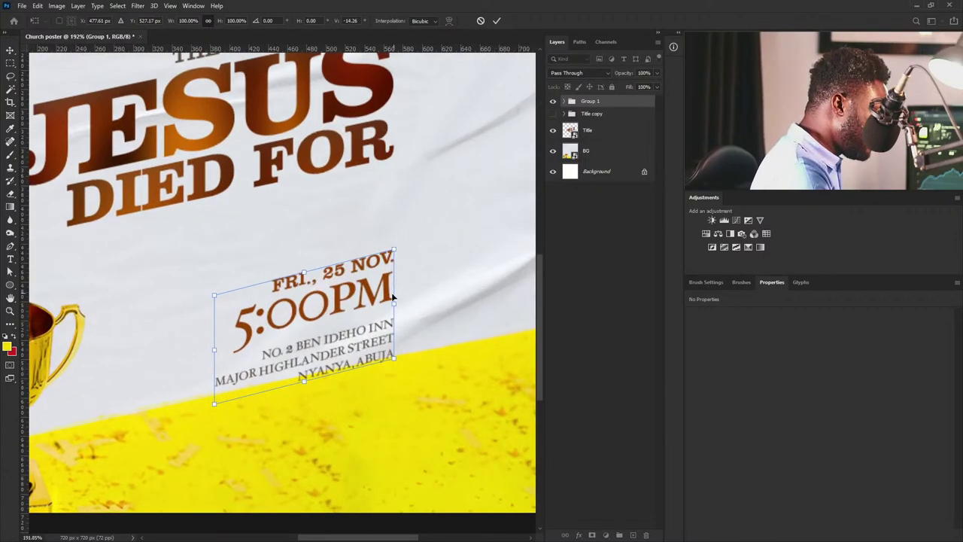
mouse_move(394, 304)
left_mouse_down()
mouse_move(402, 307)
mouse_move(374, 343)
mouse_move(391, 301)
mouse_move(394, 309)
left_mouse_up()
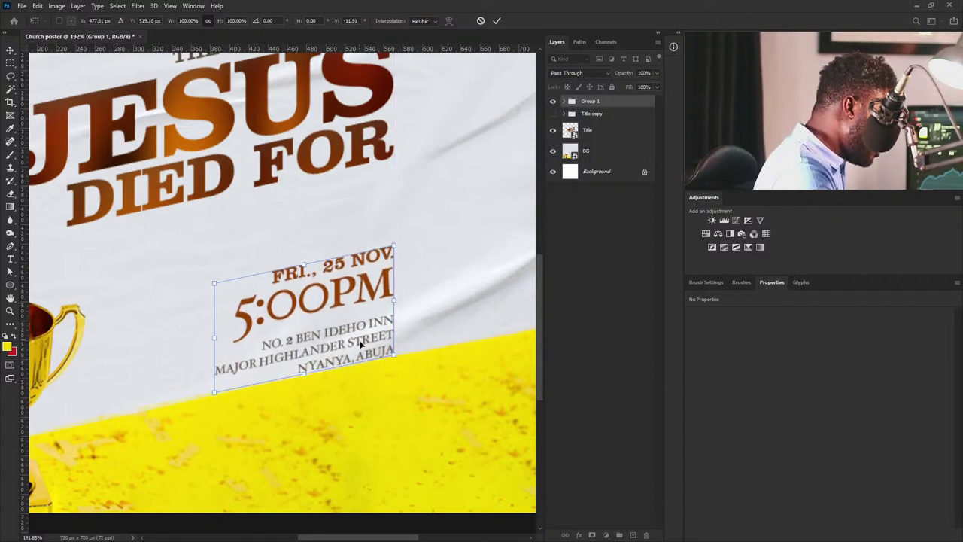
left_click_drag(360, 344, 360, 348)
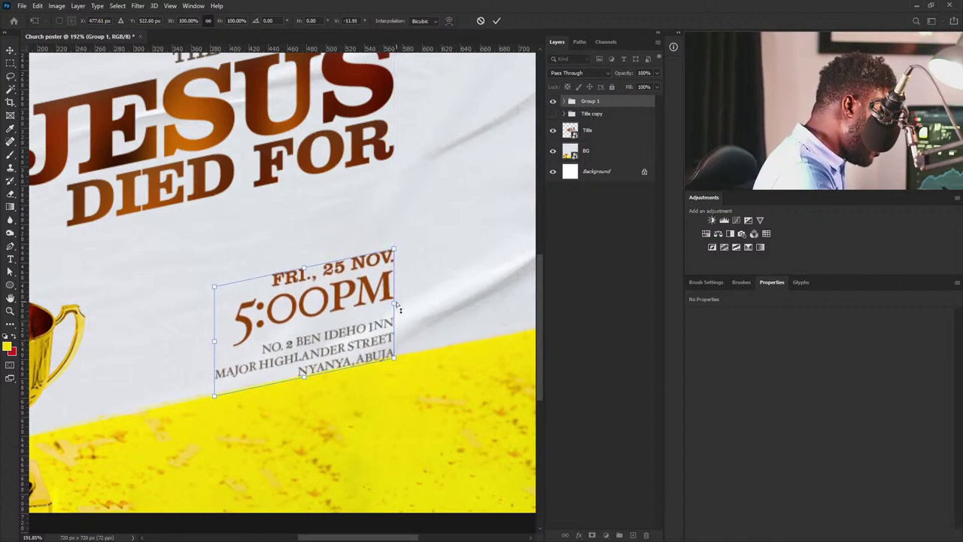
left_click_drag(397, 310, 399, 286)
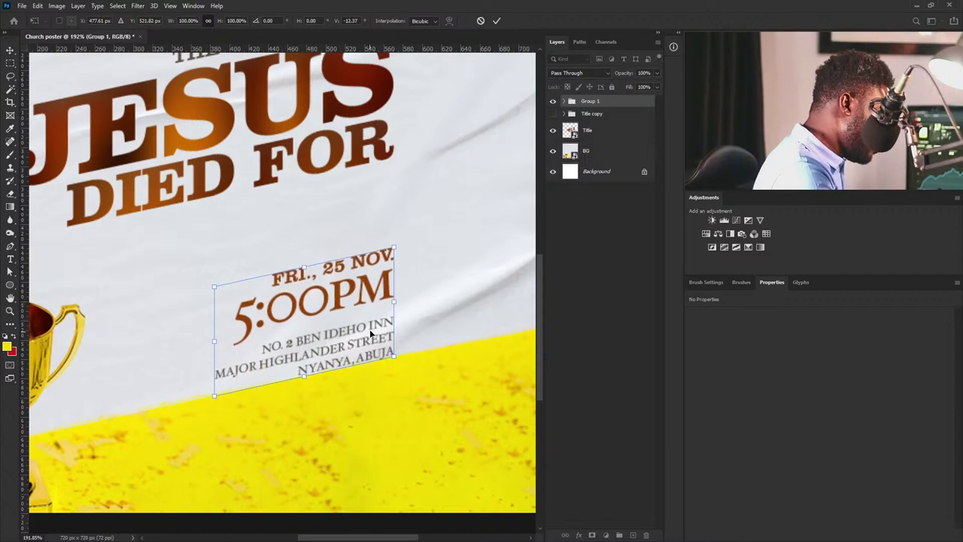
key("ctrl+h")
key("Return")
scroll(410, 249, "down", 1)
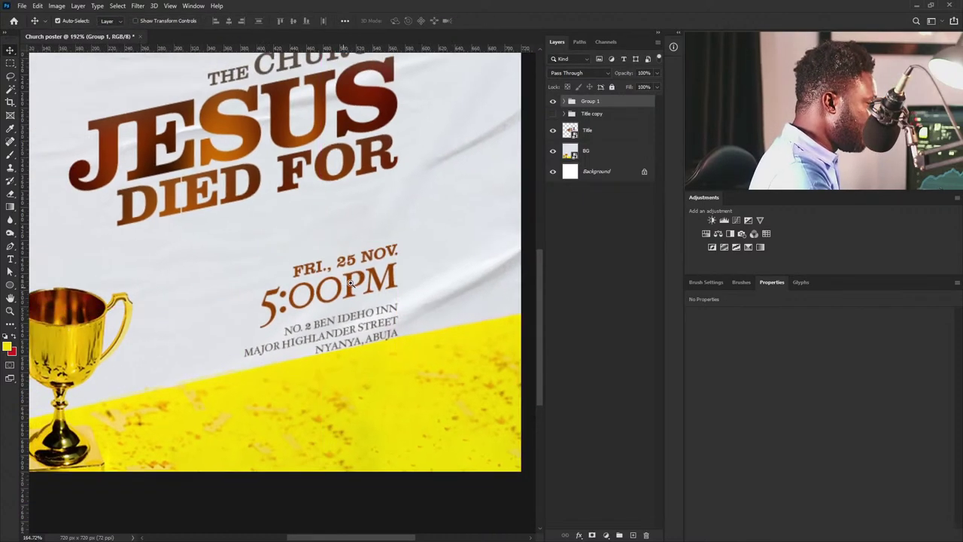
key("ctrl+0")
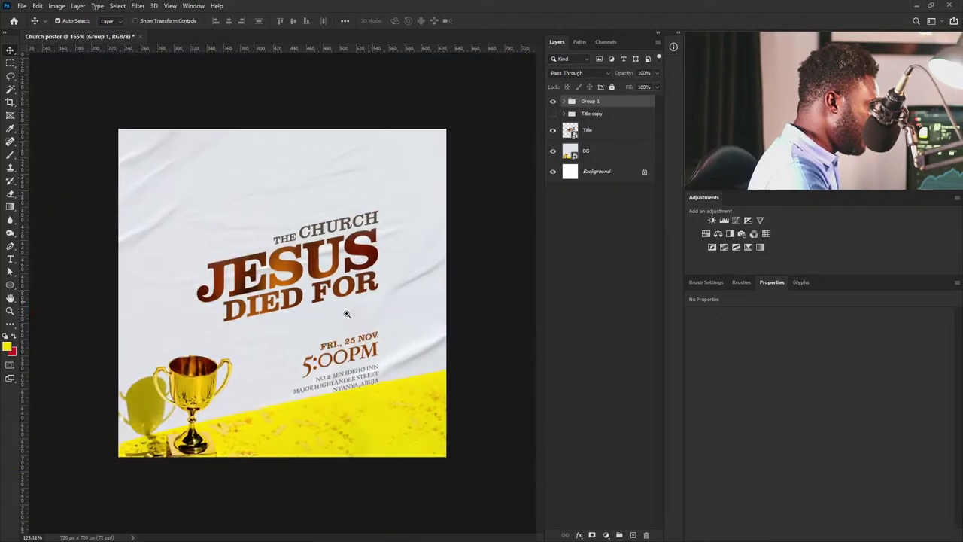
Raise the event details, then shrink the title to about 92% and shift it right.
left_click_drag(384, 339, 382, 321)
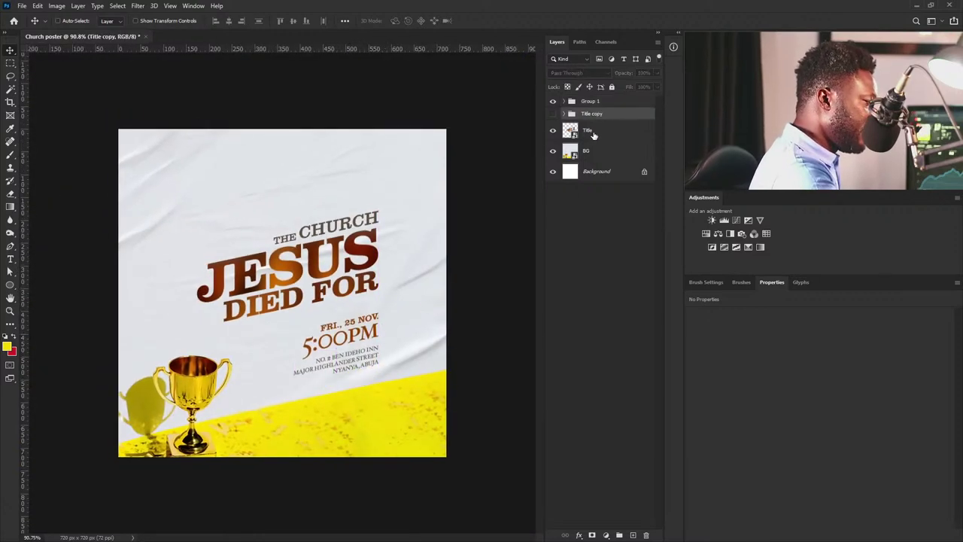
left_click(594, 134)
left_click_drag(371, 248, 371, 234)
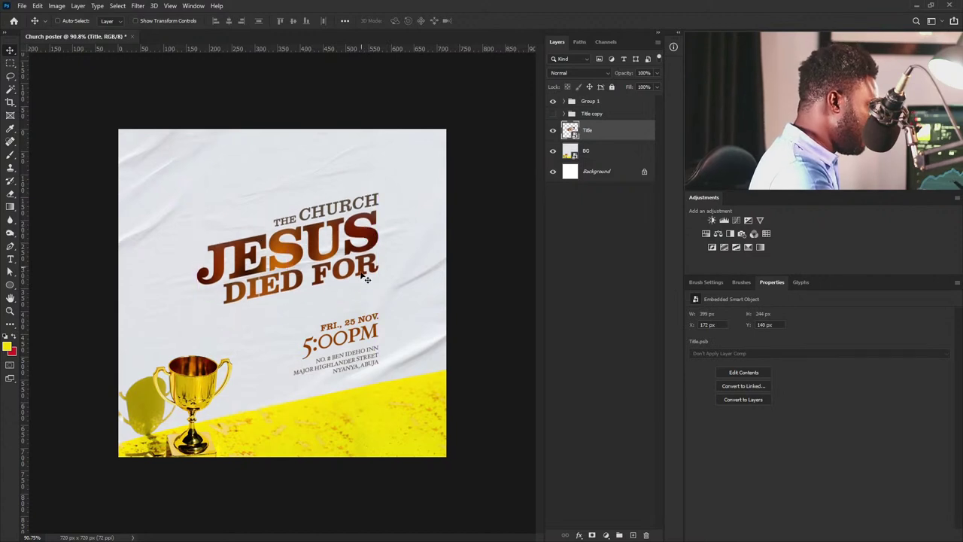
key("ctrl+t")
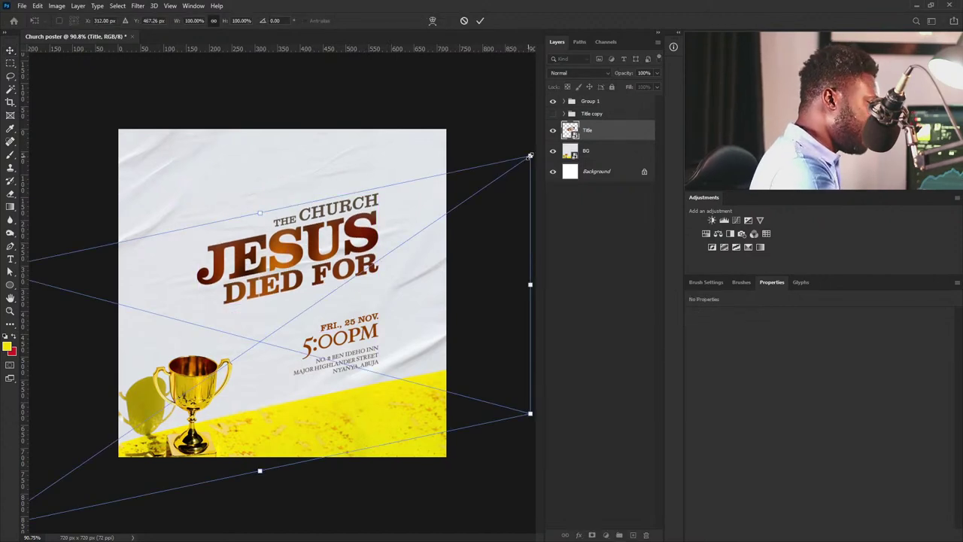
left_click_drag(531, 155, 508, 172)
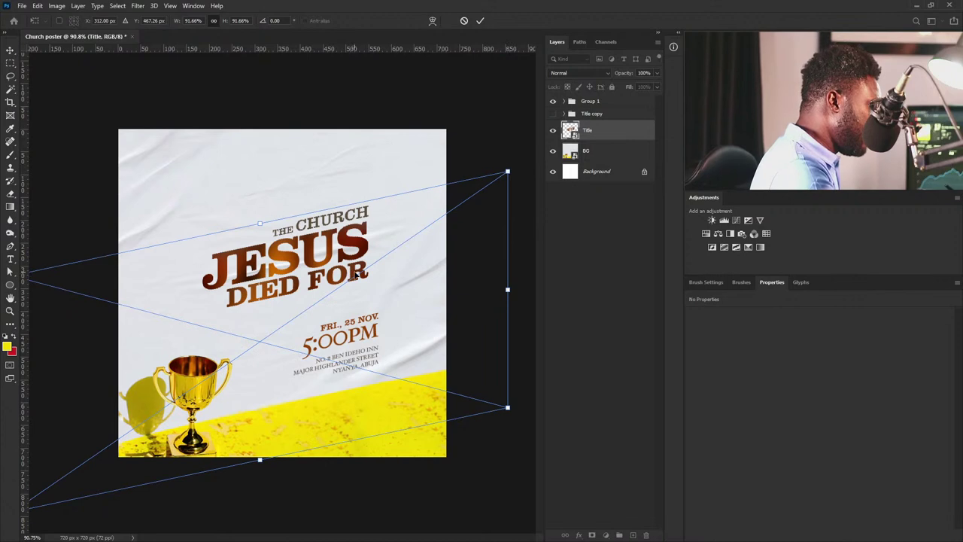
key("Return")
left_click_drag(391, 266, 396, 266)
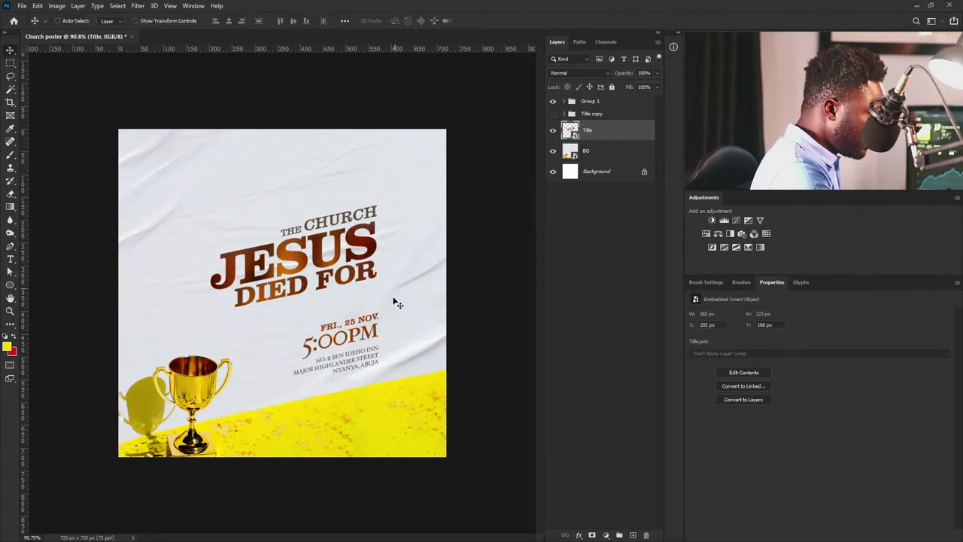
Add a vertical guide at the text's right edge and align the title to it at X 206 px.
left_click_drag(27, 381, 378, 290)
left_click(368, 245)
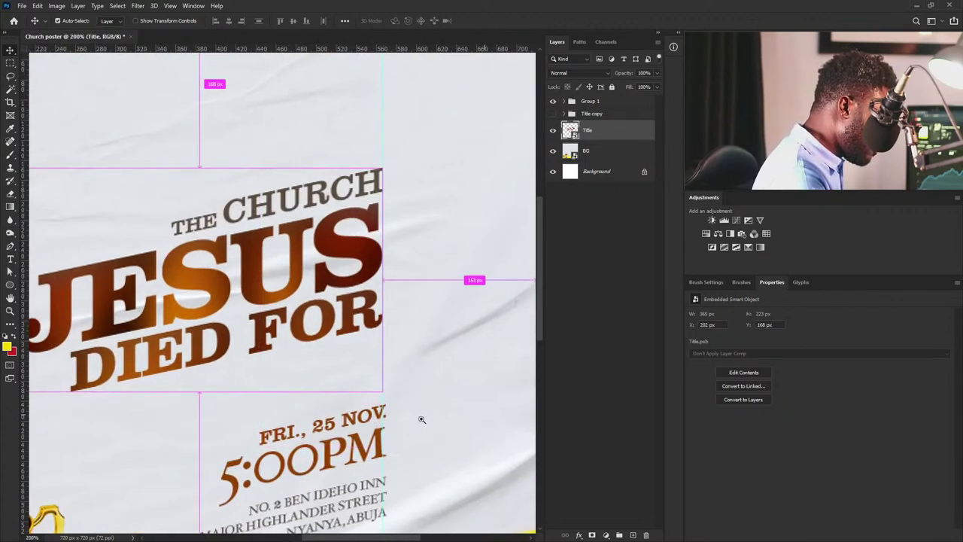
scroll(419, 419, "up", 5)
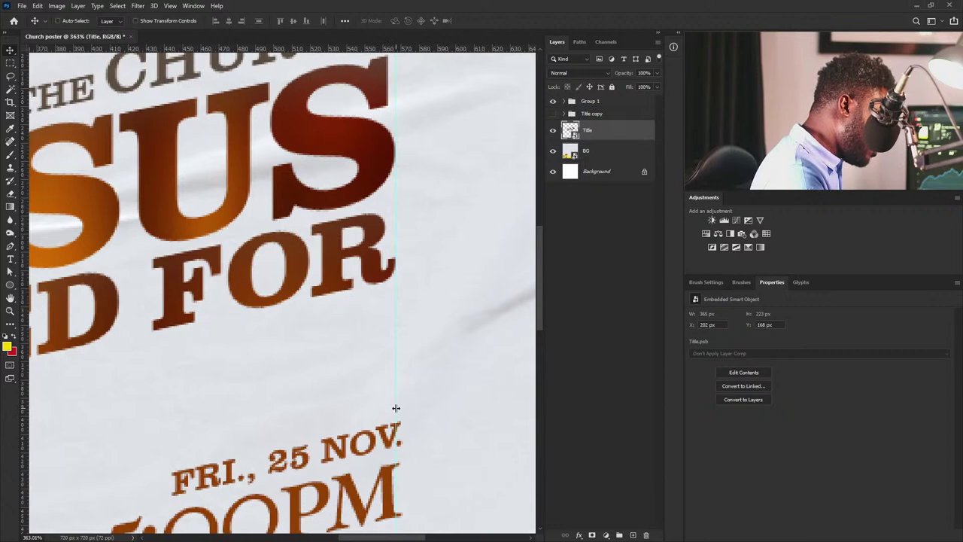
left_click_drag(396, 408, 401, 405)
left_click_drag(402, 405, 402, 405)
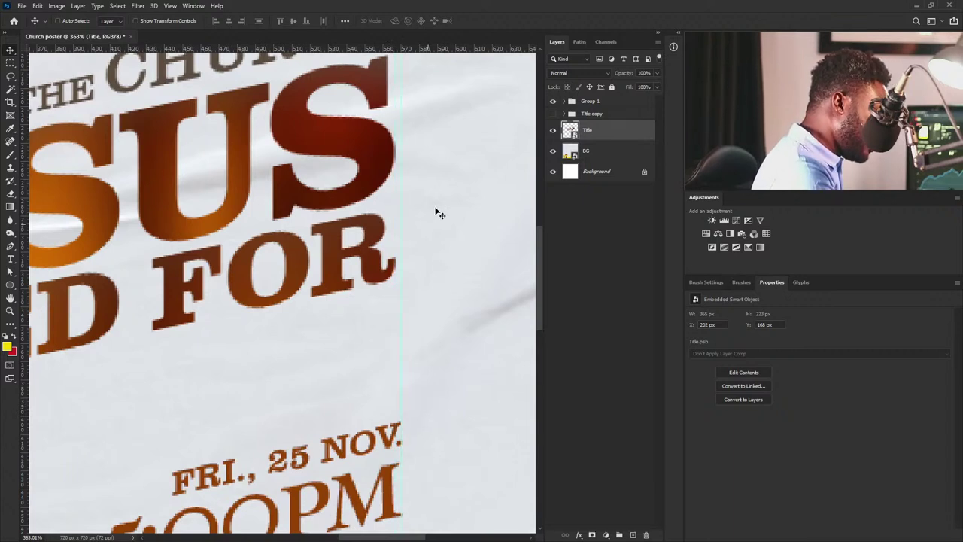
left_click_drag(387, 203, 391, 197)
scroll(472, 342, "down", 6)
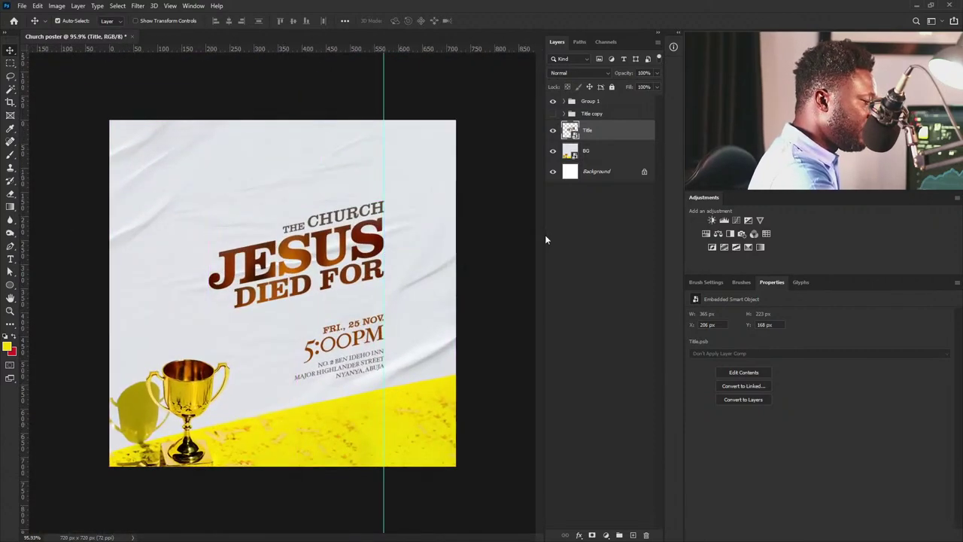
Select the title with the event details group and shift both left together.
left_click(611, 103, "ctrl")
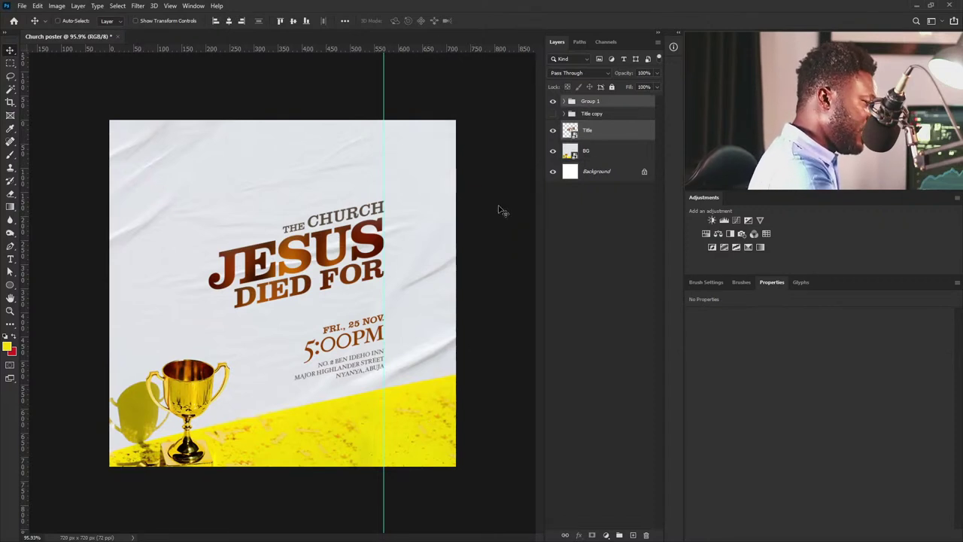
left_click_drag(367, 264, 326, 263)
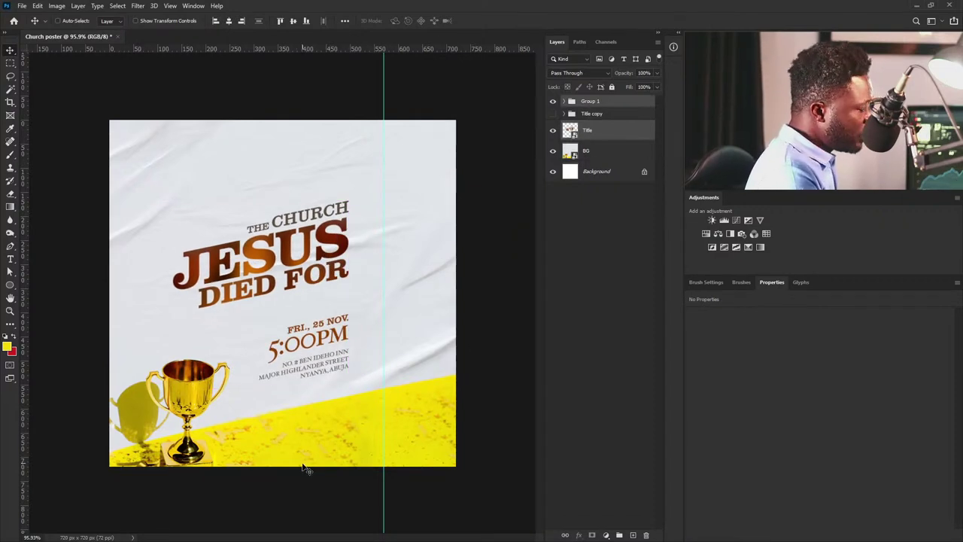
left_click_drag(323, 370, 316, 387)
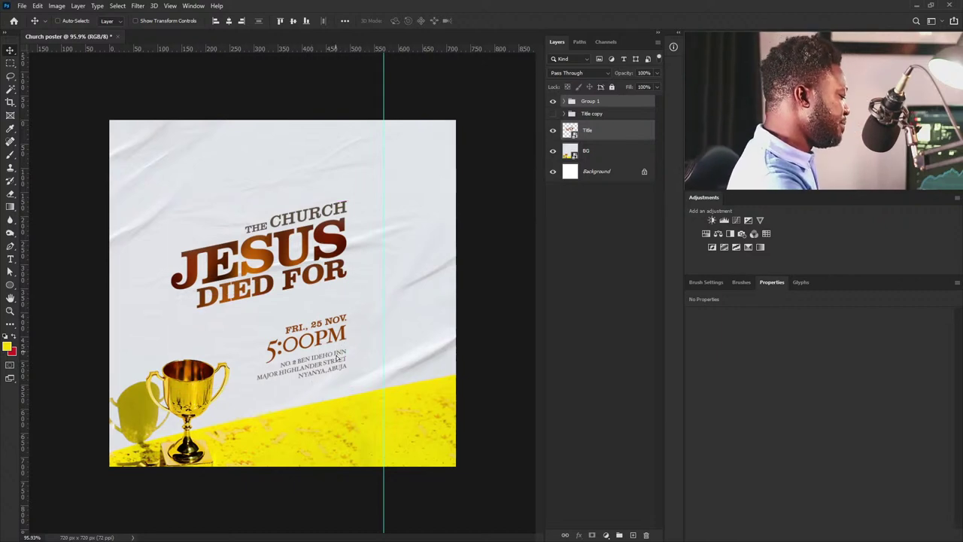
Undo the last nudge and check the title's distances to the poster edges.
key("ctrl+z")
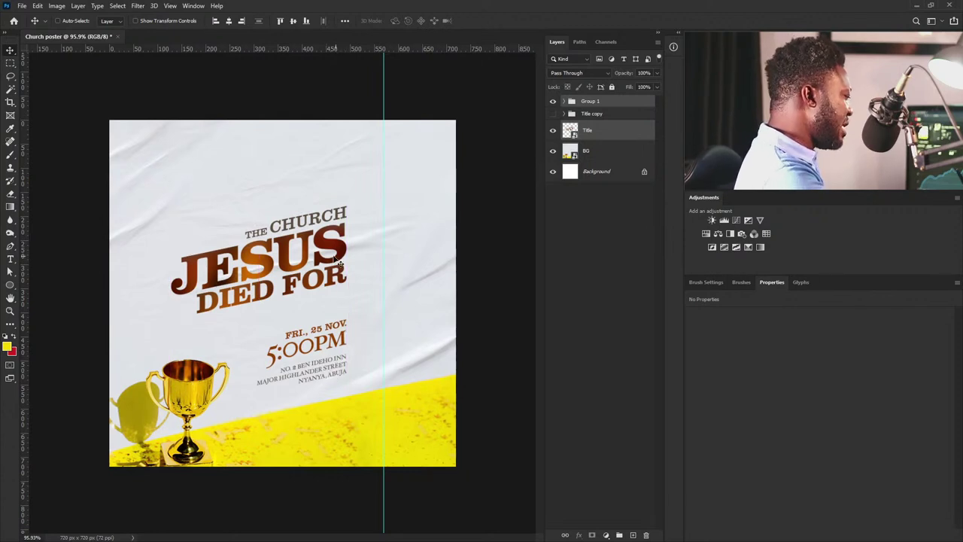
key("ctrl+t")
key("Escape")
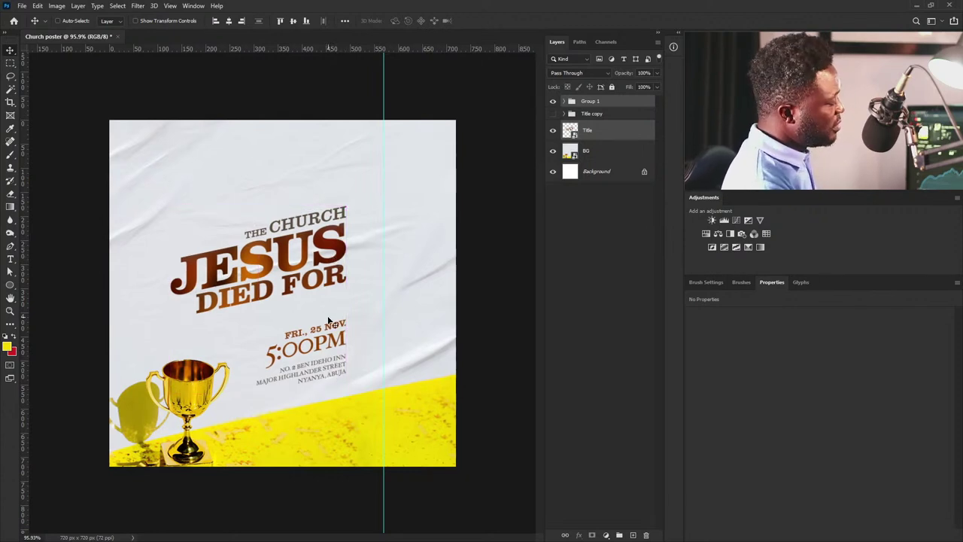
key("ctrl")
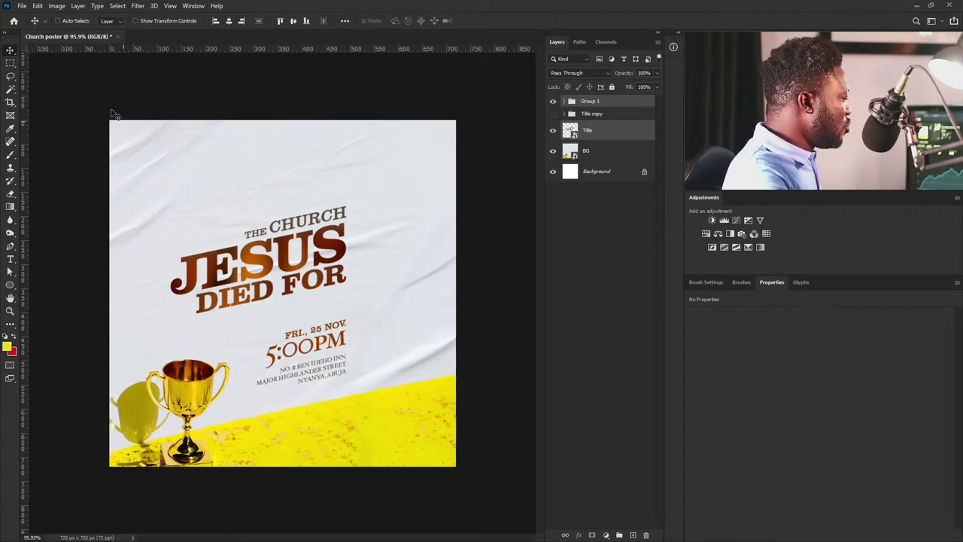
Switch to the Ellipse tool and set the shape to have no outline.
left_click(10, 284)
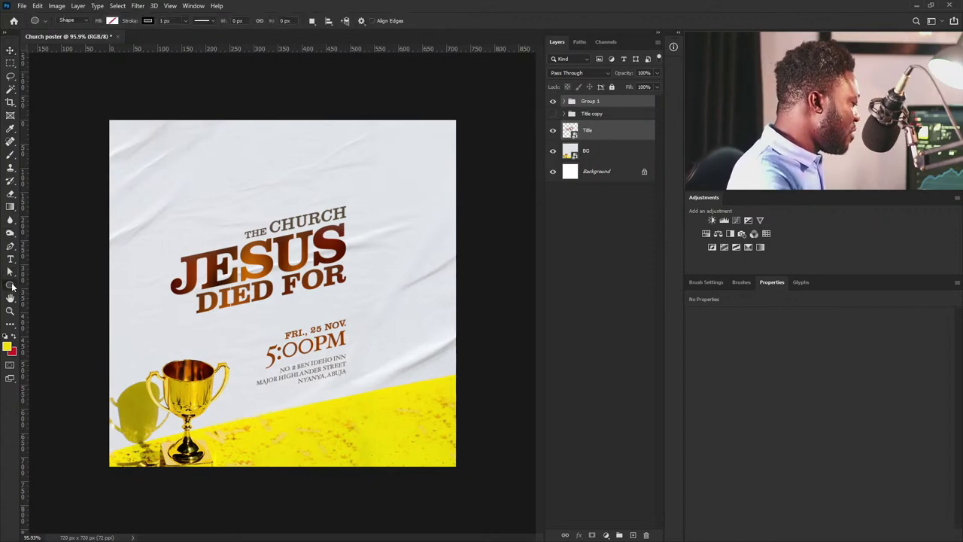
left_click(113, 21)
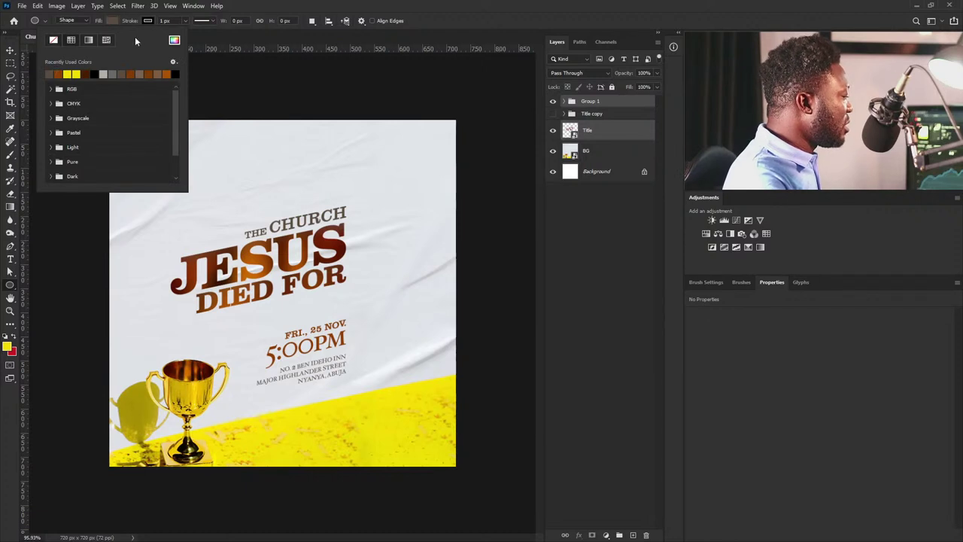
left_click(151, 21)
left_click(152, 21)
left_click(89, 41)
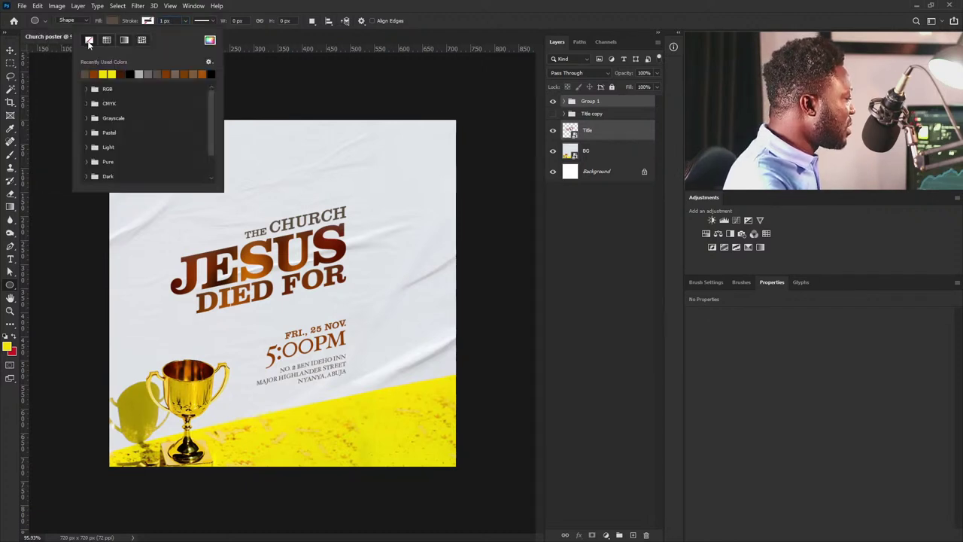
left_click(419, 418)
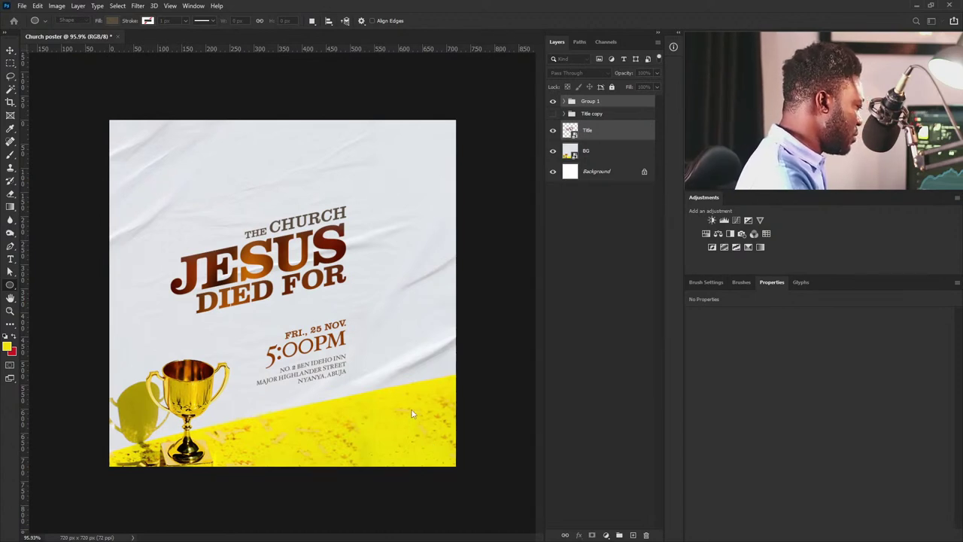
Draw a 92 x 92 px brown circle on the yellow band and guide its edge.
key("e")
key("p")
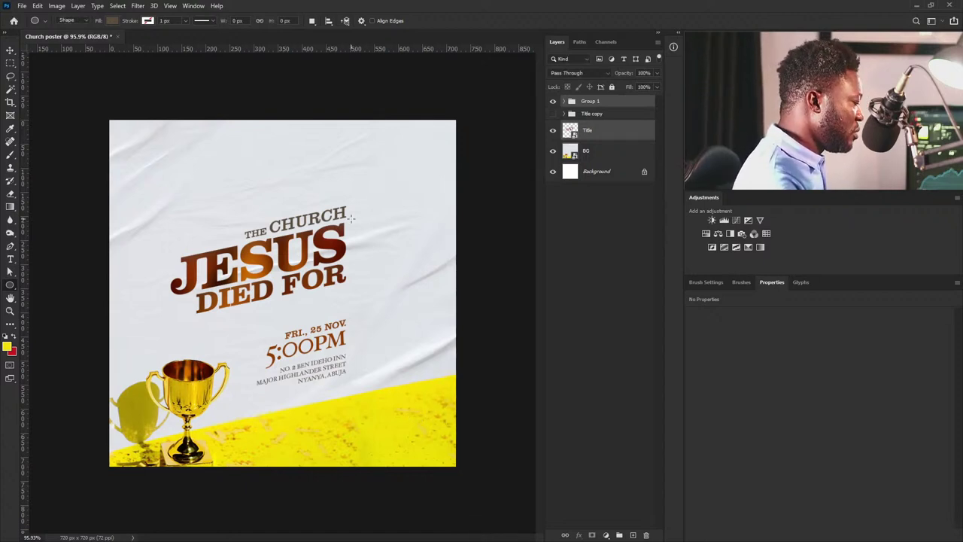
left_click_drag(377, 407, 420, 447)
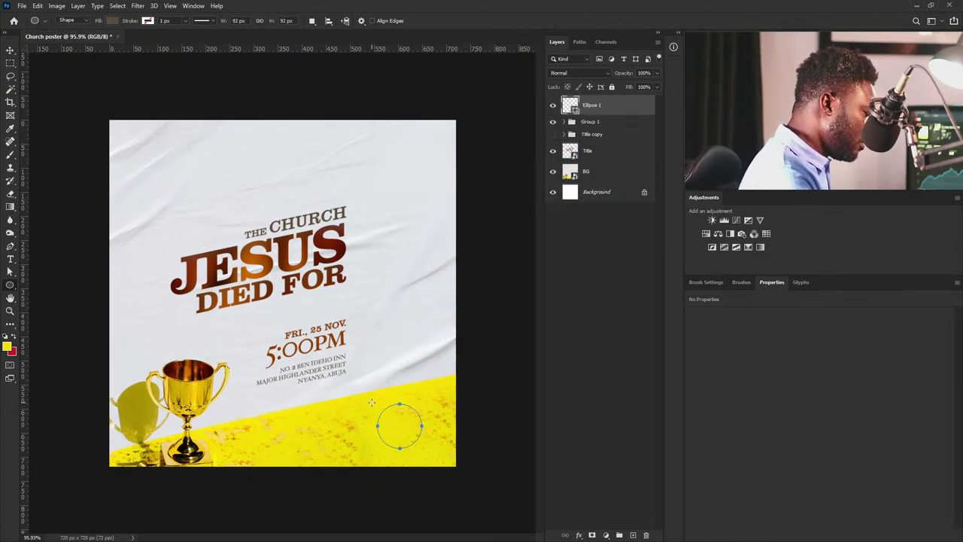
key("v")
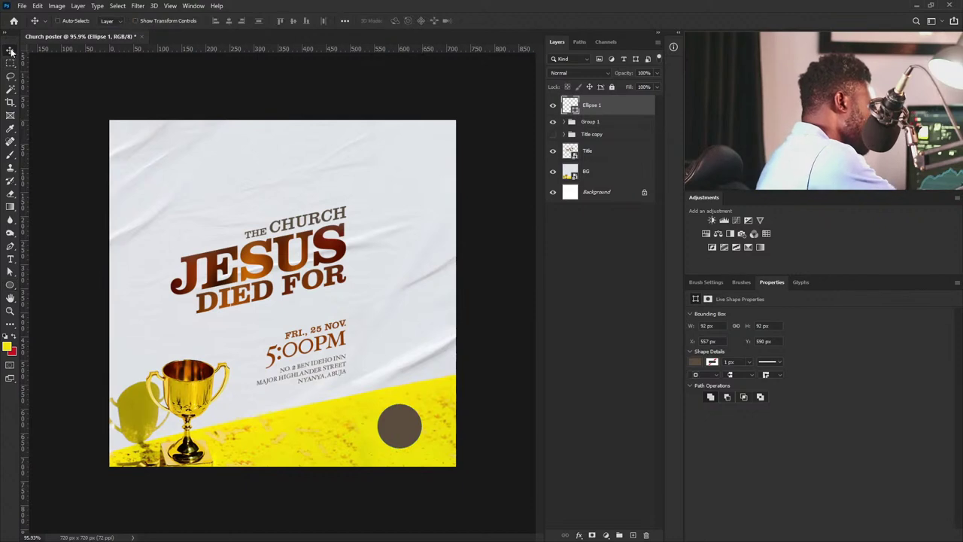
mouse_move(414, 432)
left_mouse_down()
mouse_move(398, 431)
mouse_move(419, 434)
left_mouse_up()
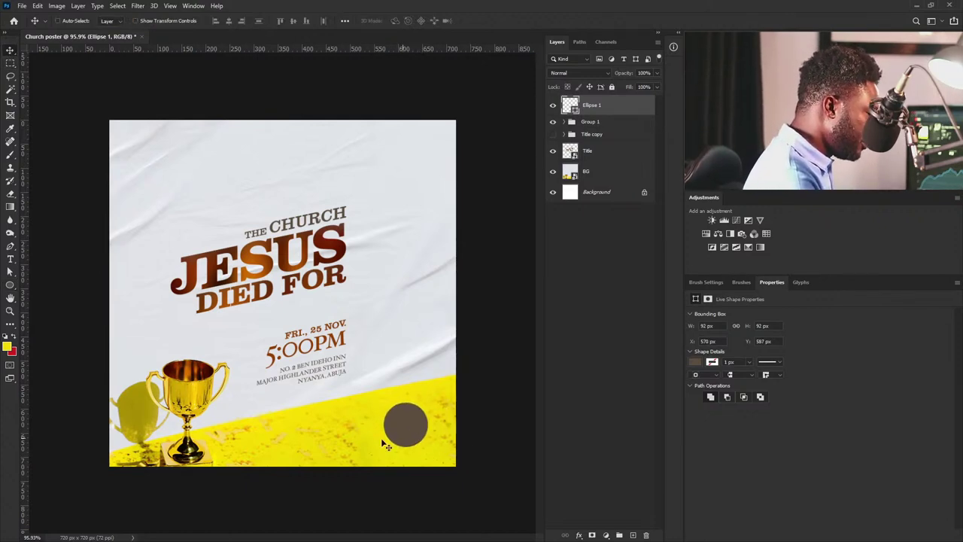
left_click_drag(25, 439, 346, 374)
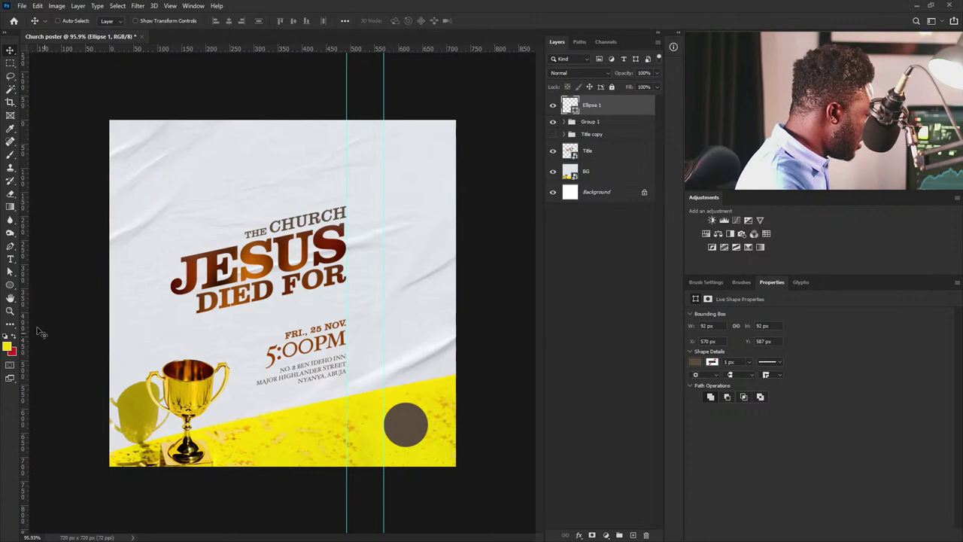
Type the minister's name as a new text layer, correct the first name and split it onto two lines.
left_click(10, 260)
left_click(372, 344)
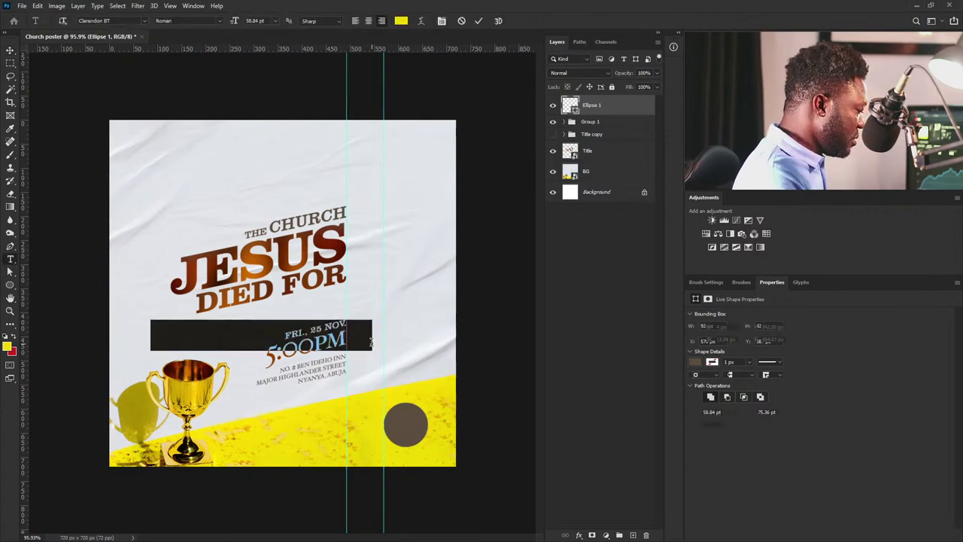
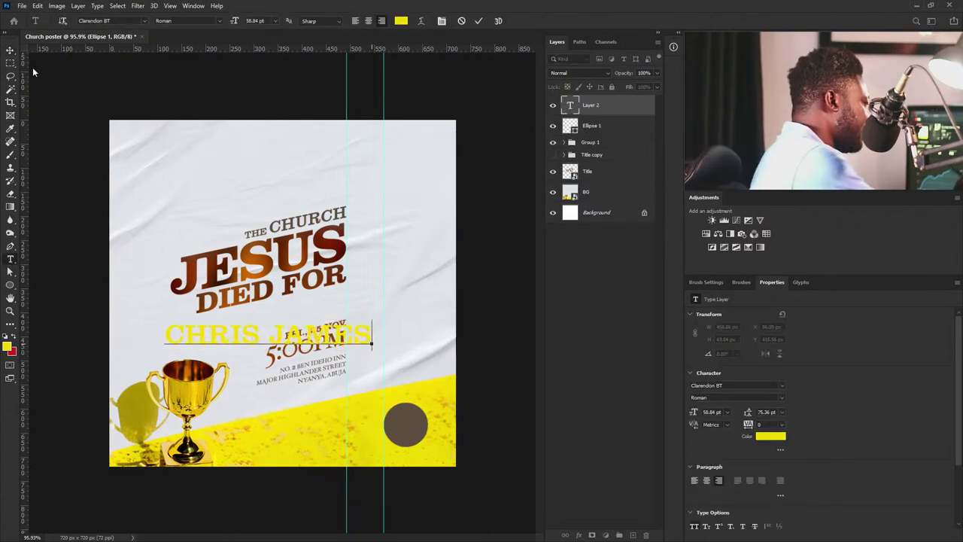
left_click_drag(272, 335, 372, 336)
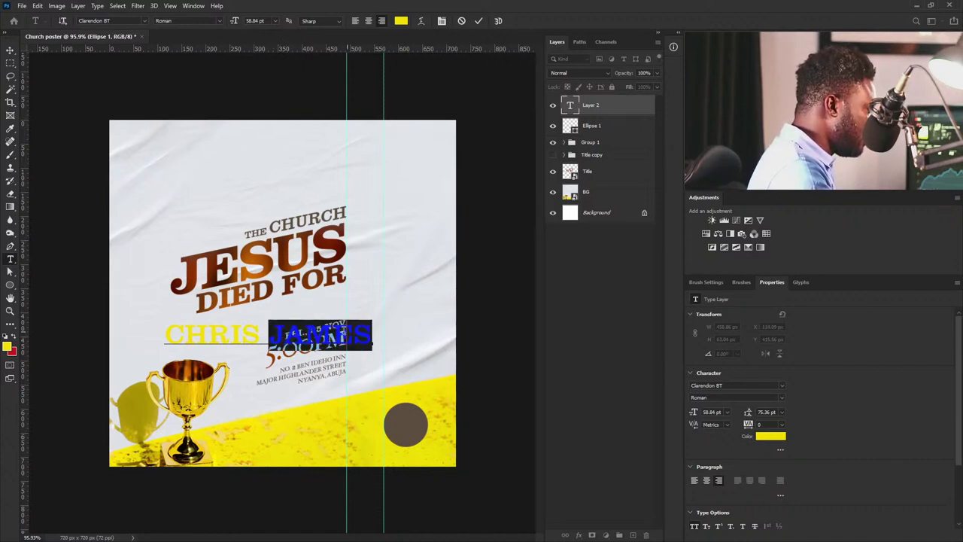
double_click(256, 331)
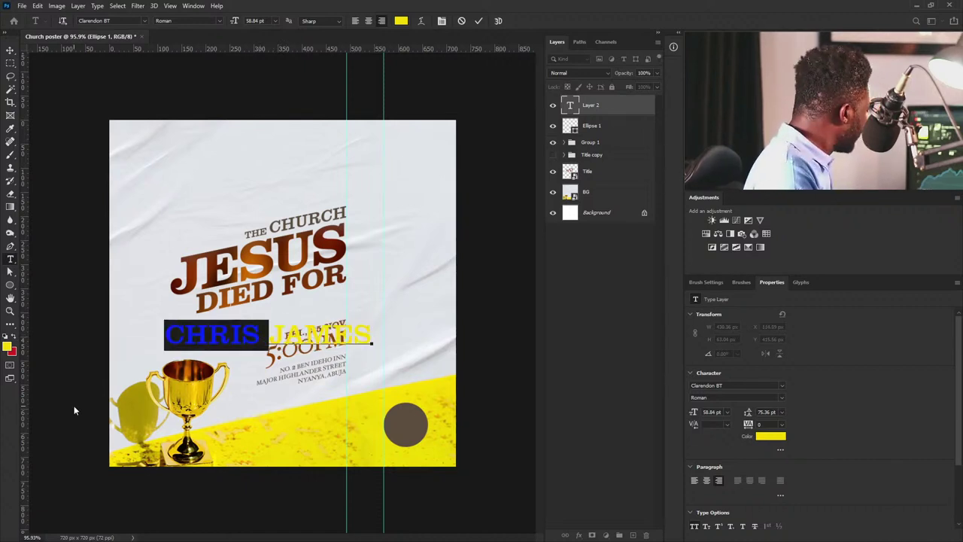
key("Right")
key("BackSpace")
key("BackSpace")
key("BackSpace")
key("BackSpace")
key("BackSpace")
key("BackSpace")
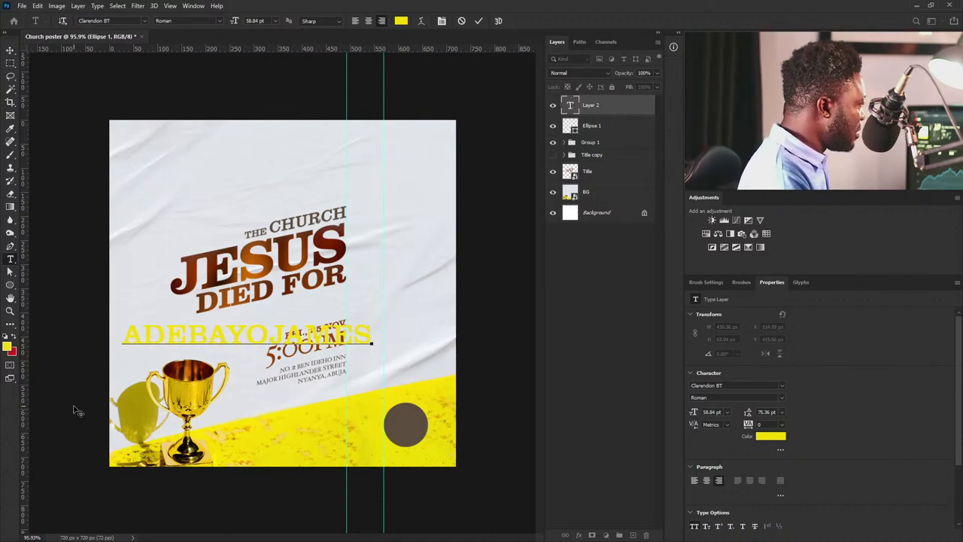
key("Return")
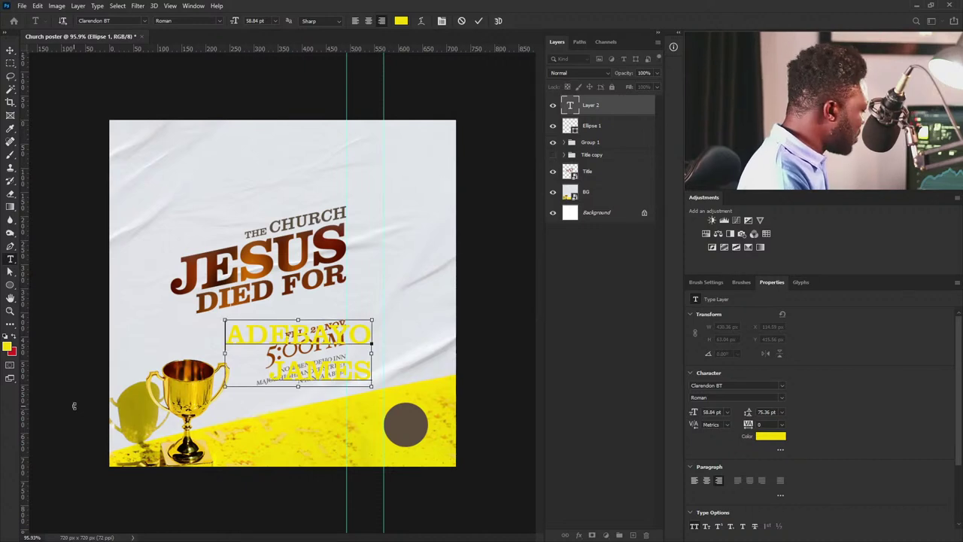
Colour the whole name black (000000) and commit the text.
key("ctrl+a")
left_click(768, 437)
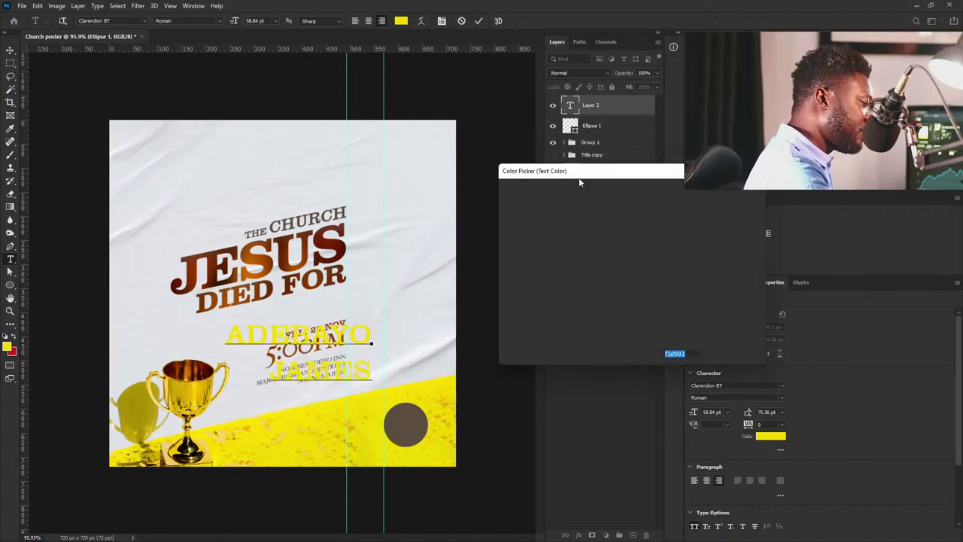
type("000000")
left_click(720, 185)
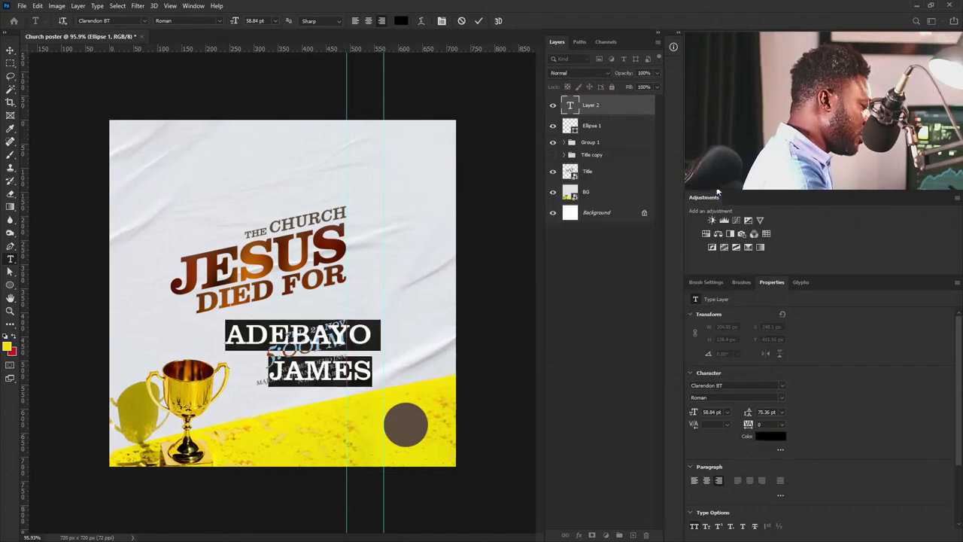
key("ctrl+Return")
Scale the name to about 27% and place it beside the brown circle on the yellow band.
key("v")
right_click(422, 310)
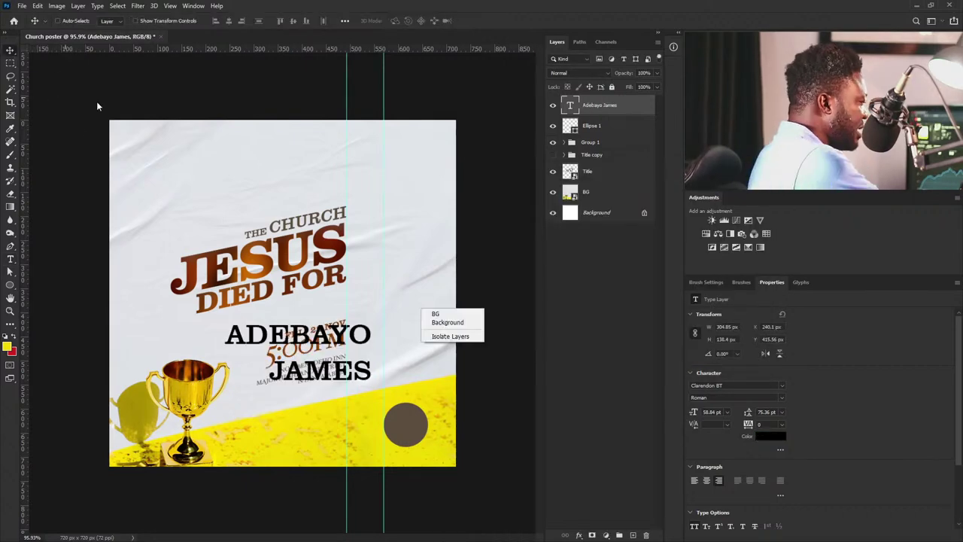
left_click_drag(379, 391, 382, 430)
key("ctrl+t")
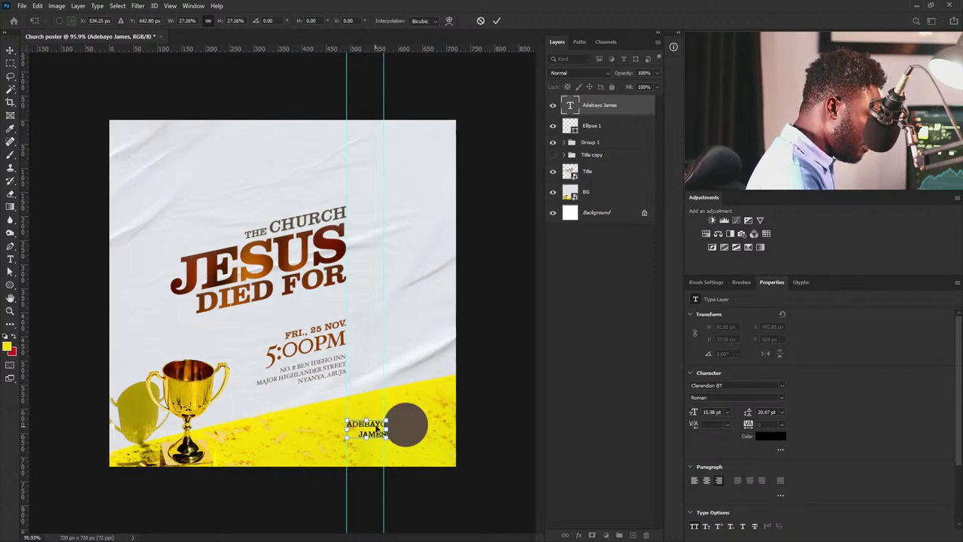
mouse_move(366, 427)
left_mouse_down()
mouse_move(406, 428)
mouse_move(365, 430)
mouse_move(373, 432)
left_mouse_up()
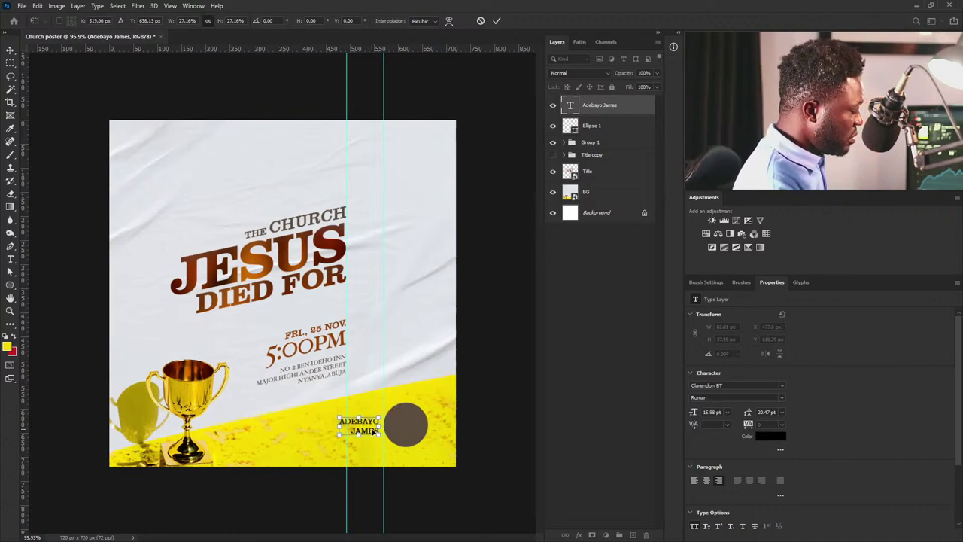
key("Return")
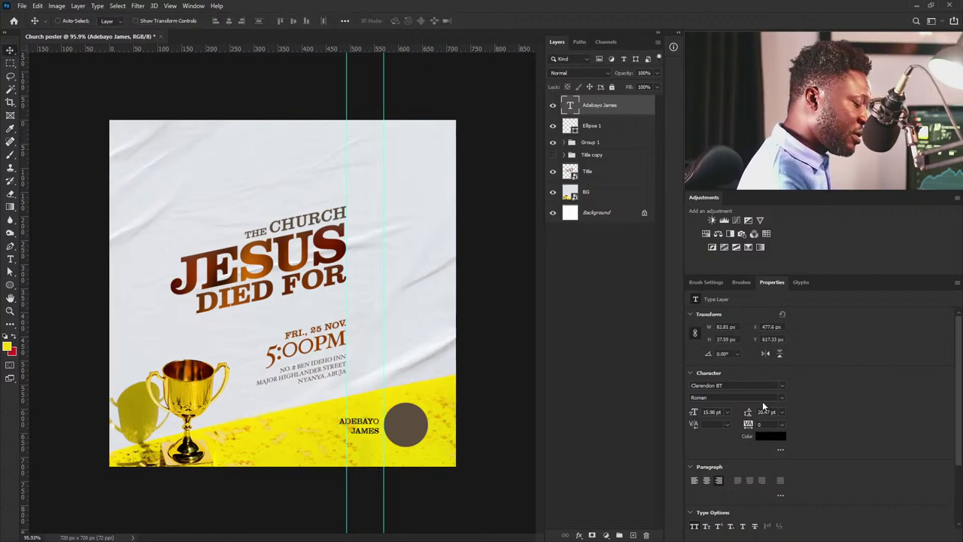
Set the name's line spacing to 19 pt.
left_click(765, 411)
type("19")
key("Return")
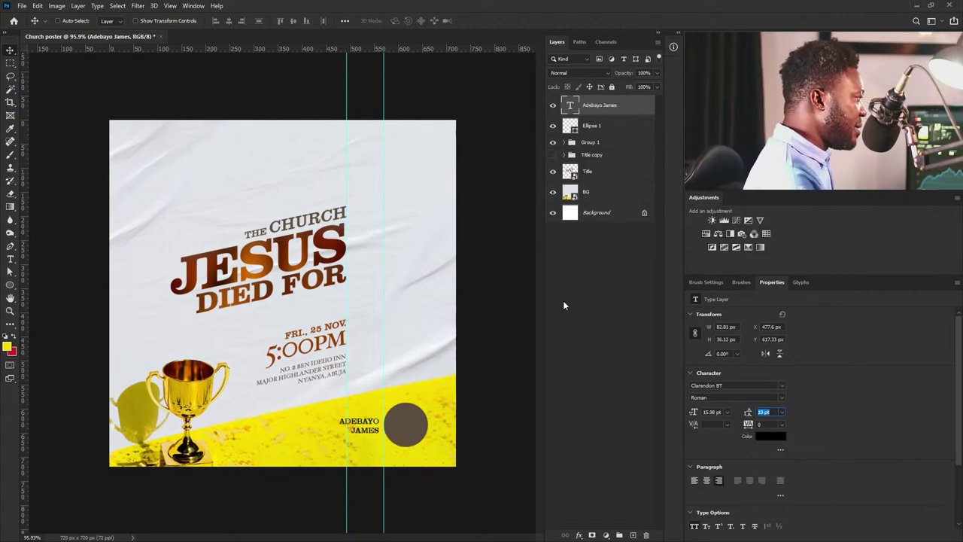
Add a MINISTERING text layer and set it in Hoefler Text.
left_click(10, 259)
left_click(281, 442)
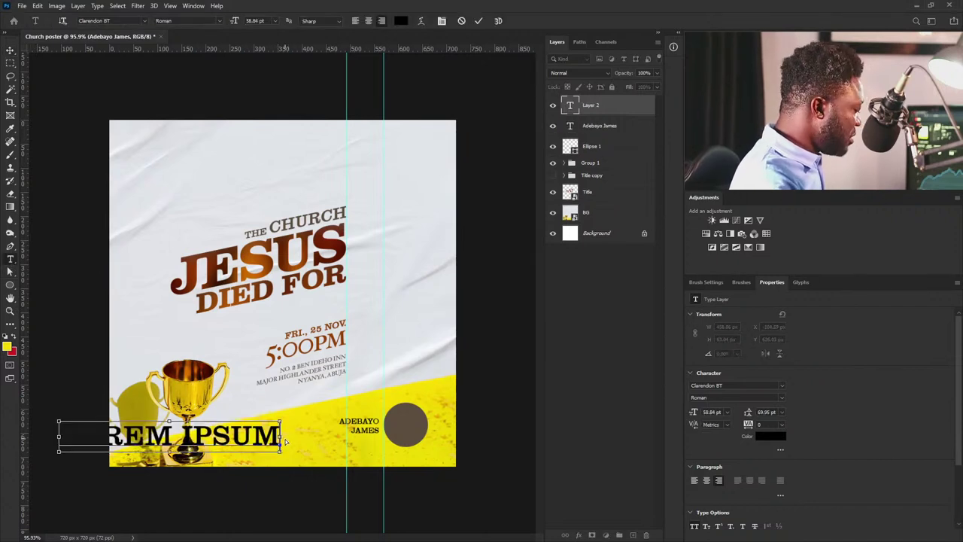
type("MINISTERING")
left_click(11, 49)
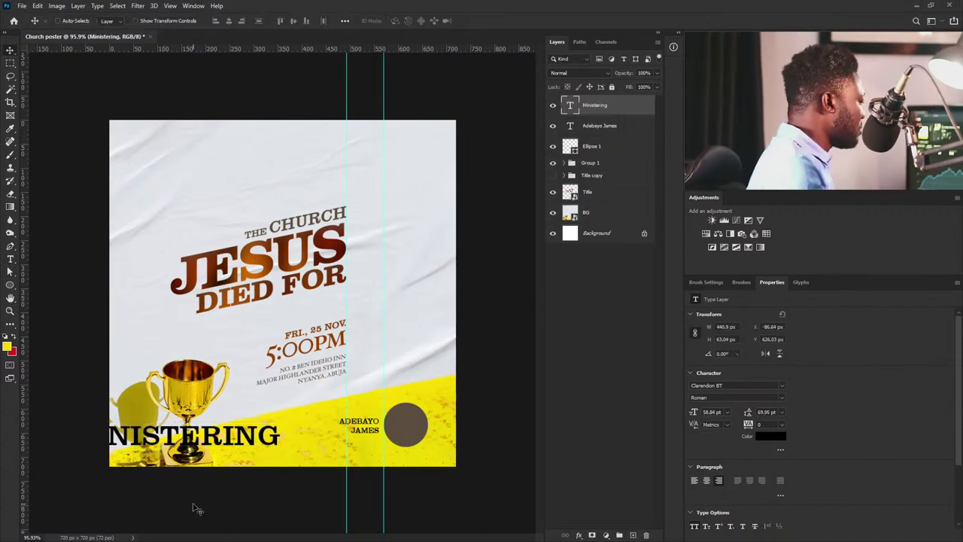
left_click(782, 386)
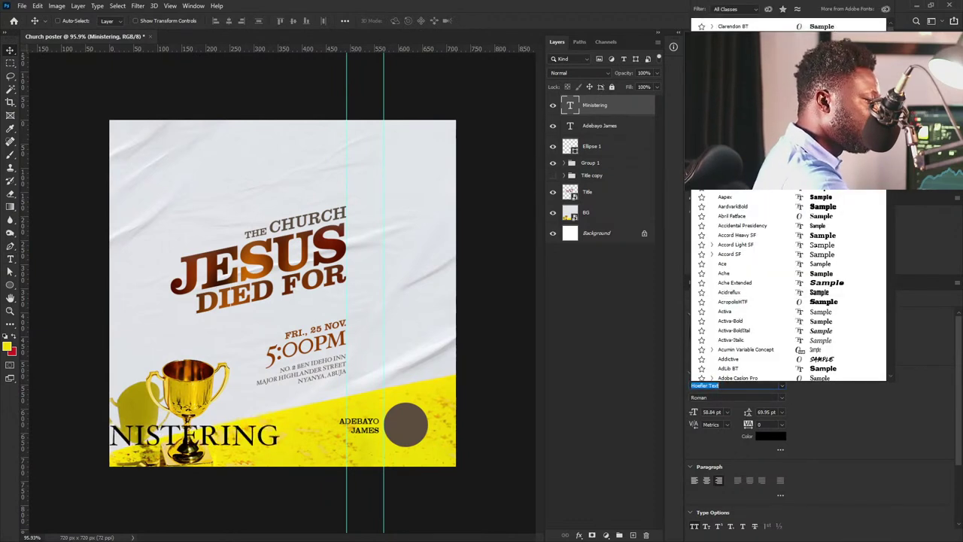
key("Return")
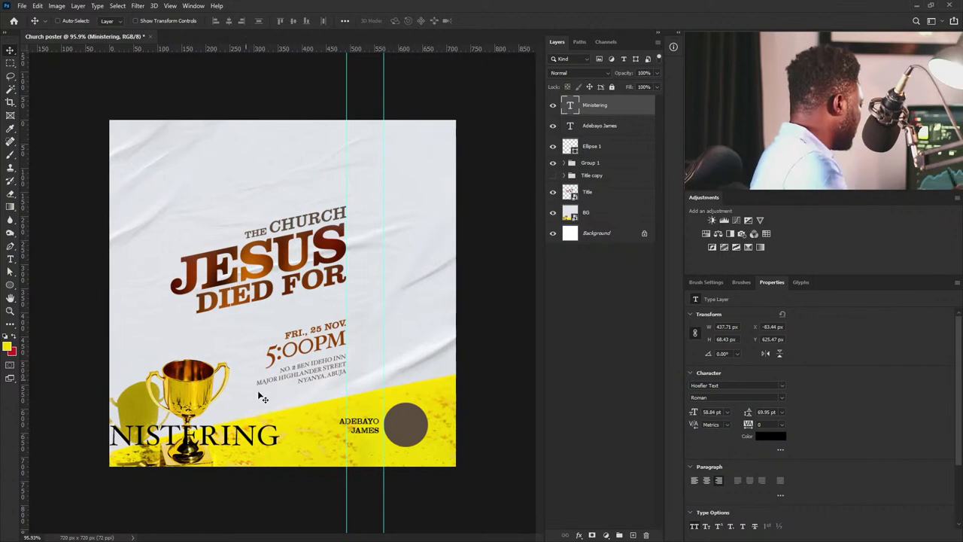
Scale the MINISTERING label down to about 80 px wide above the name.
key("ctrl+t")
left_click_drag(278, 444, 343, 407)
key("Return")
key("ctrl+t")
Finish sizing the label and colour it a slightly brighter brown sampled from JESUS.
key("Return")
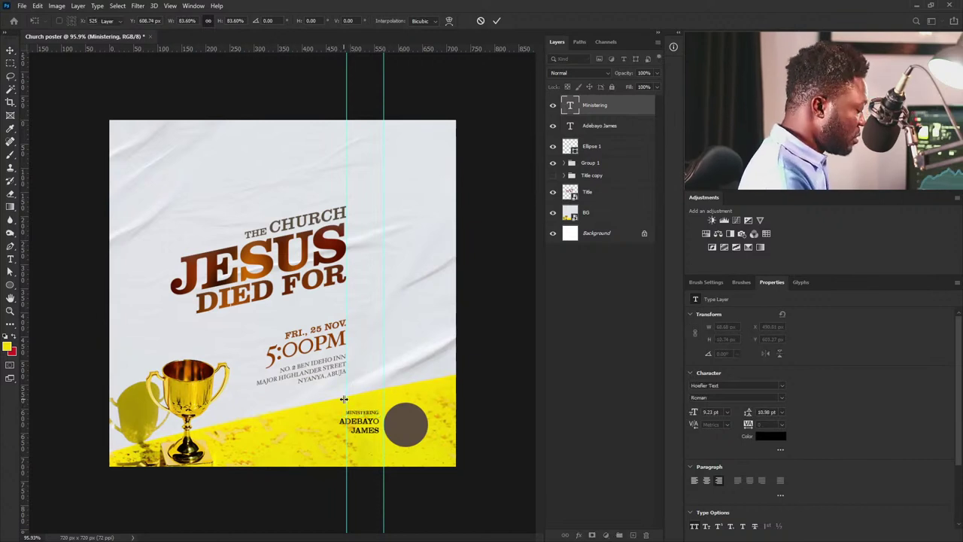
left_click(770, 436)
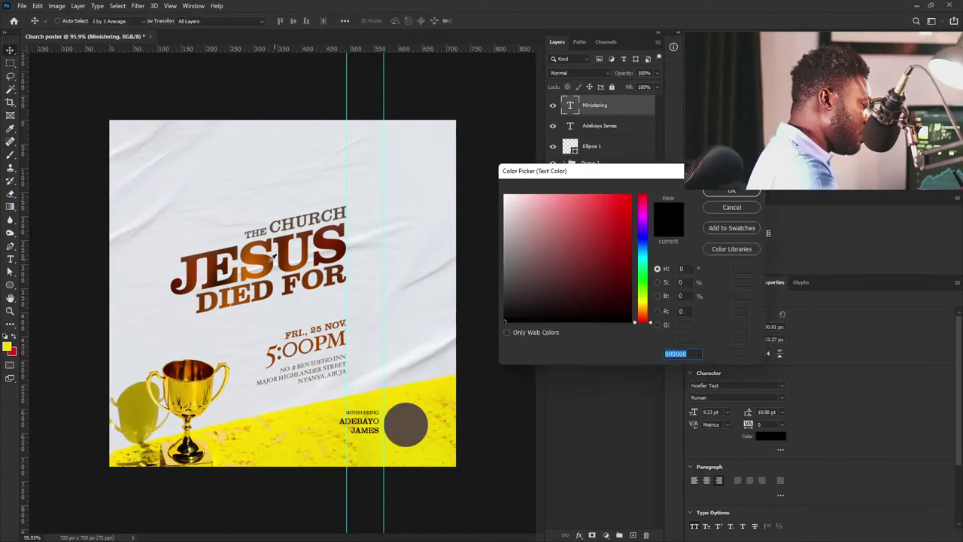
left_click(265, 257)
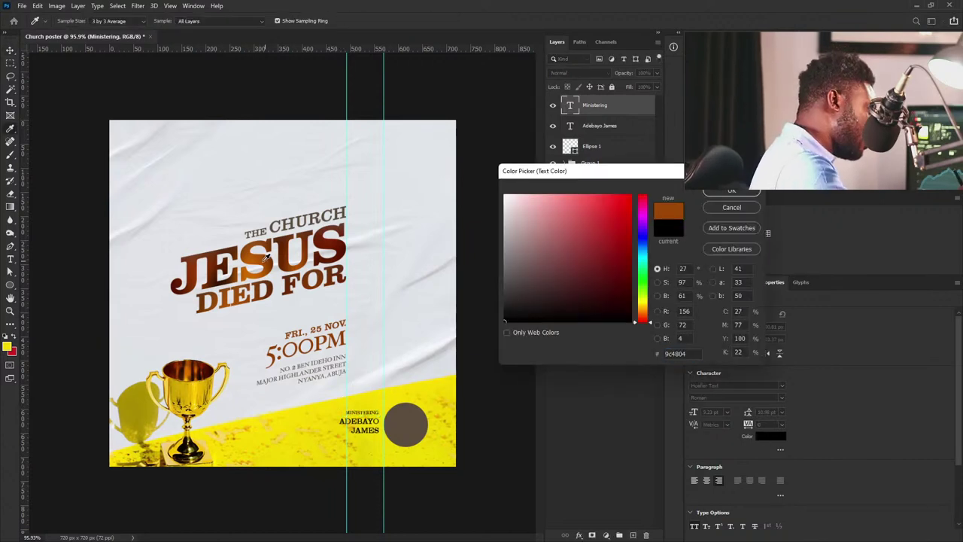
left_click(627, 239)
left_click(728, 191)
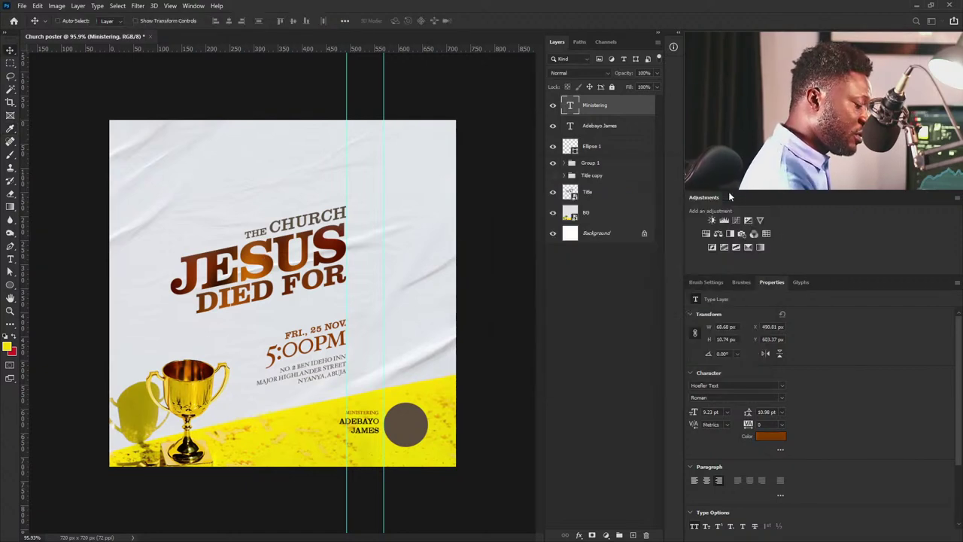
Set the MINISTERING label's letter spacing to 60.
left_click(760, 423)
type("20")
key("Return")
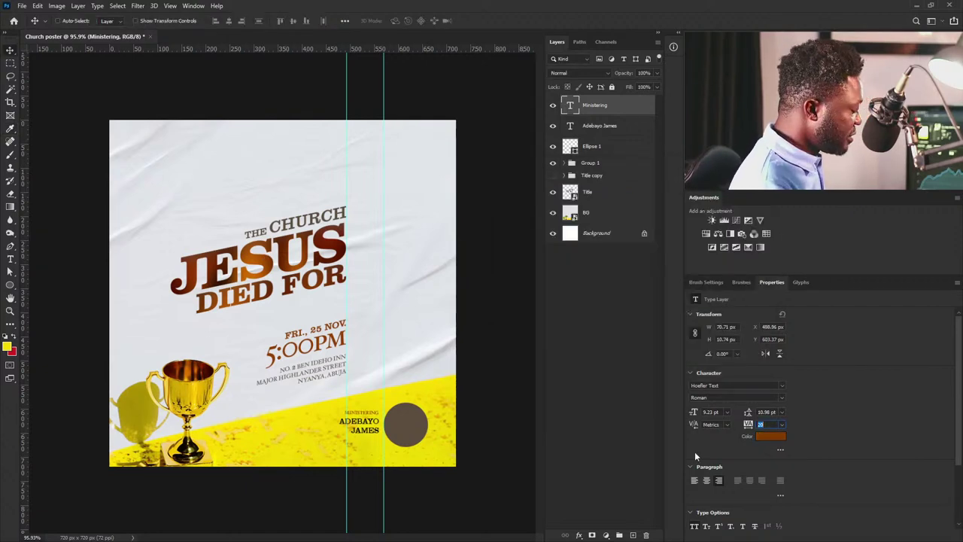
type("60")
key("Return")
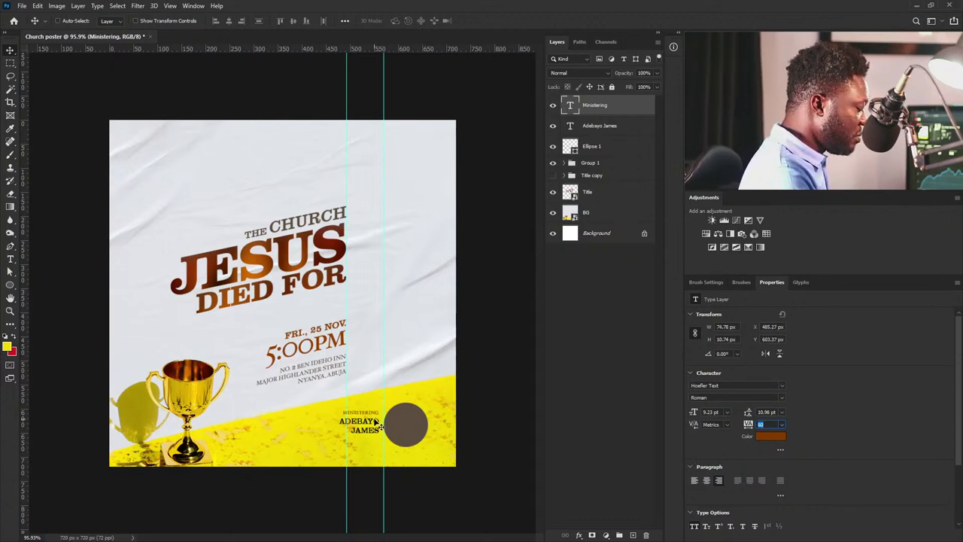
left_click(446, 421)
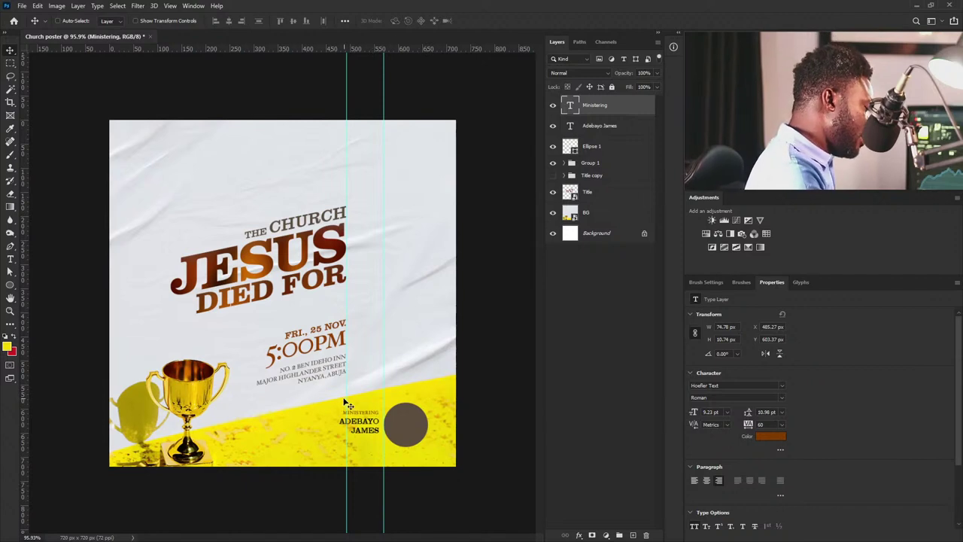
Align the label's left edge with the vertical guide at about X 485 px.
left_click_drag(346, 397, 343, 396)
key("ctrl")
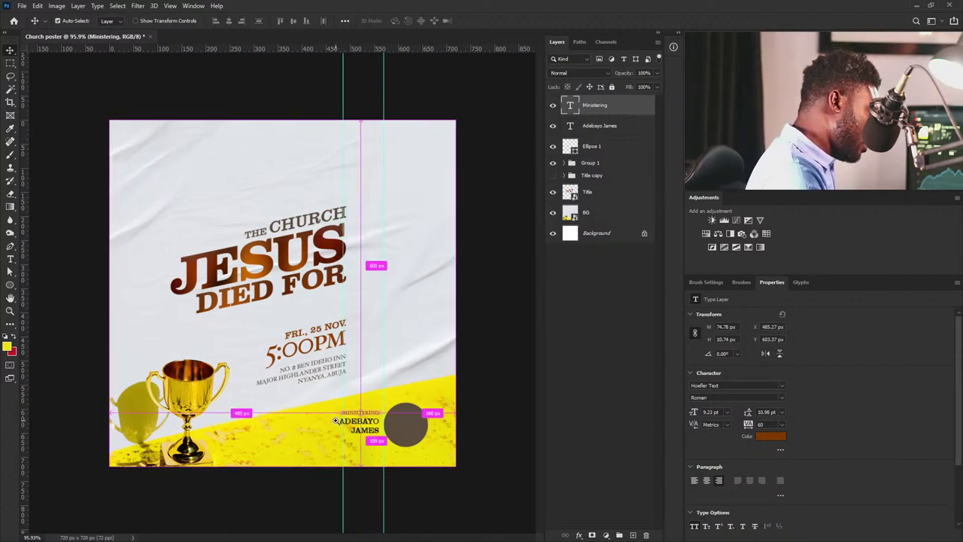
left_click_drag(376, 440, 354, 417)
key("ctrl+0")
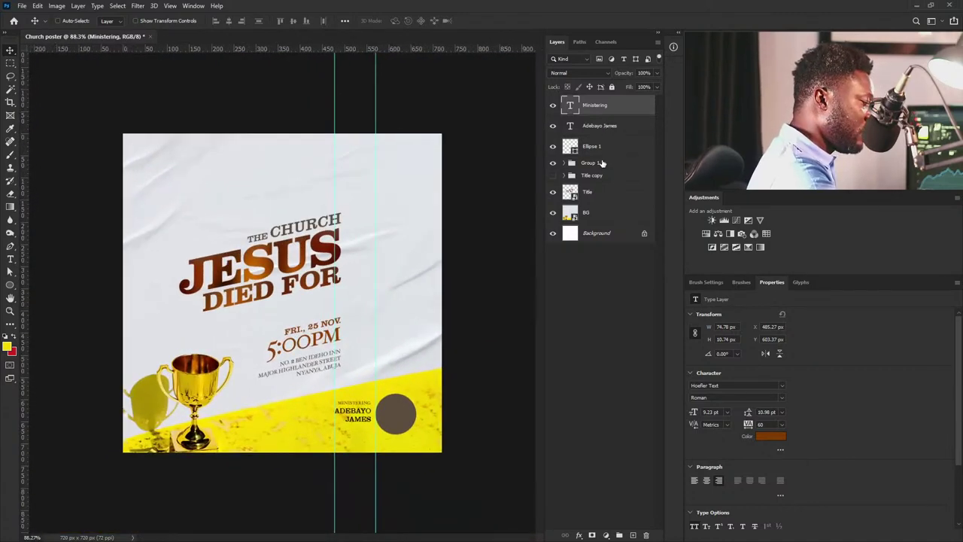
Bring the minister's portrait photo into the poster, shrunk toward the bottom-right.
left_click(602, 162)
left_click(602, 192, "ctrl")
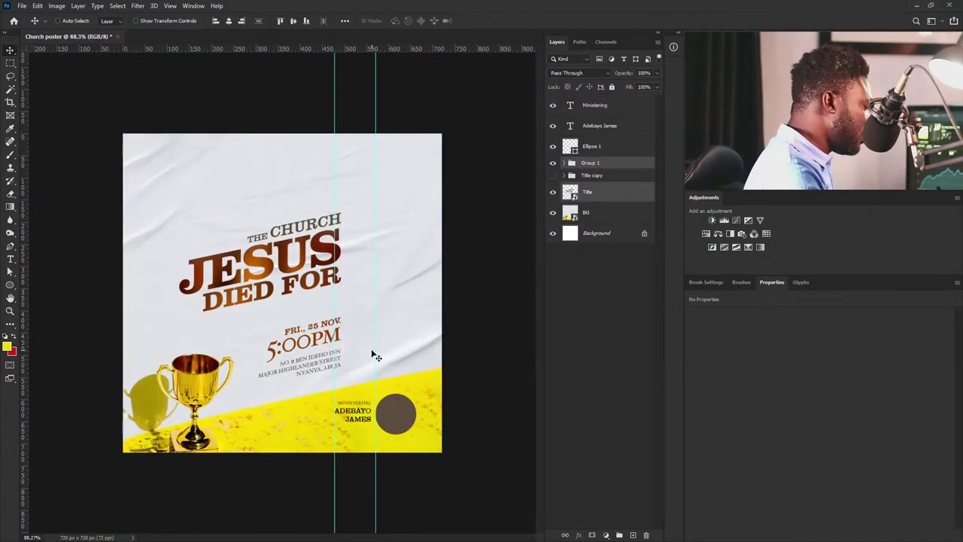
scroll(372, 354, "up", 5)
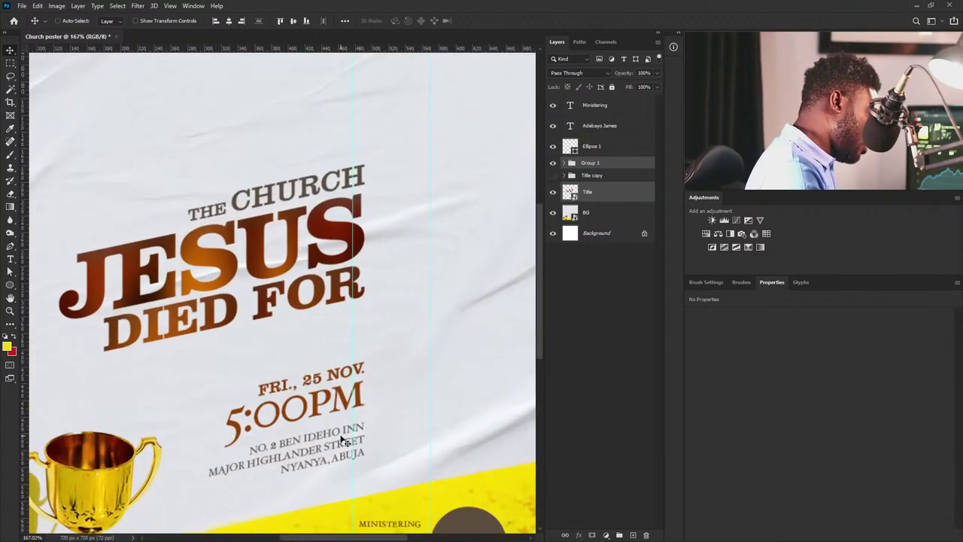
scroll(354, 419, "down", 2)
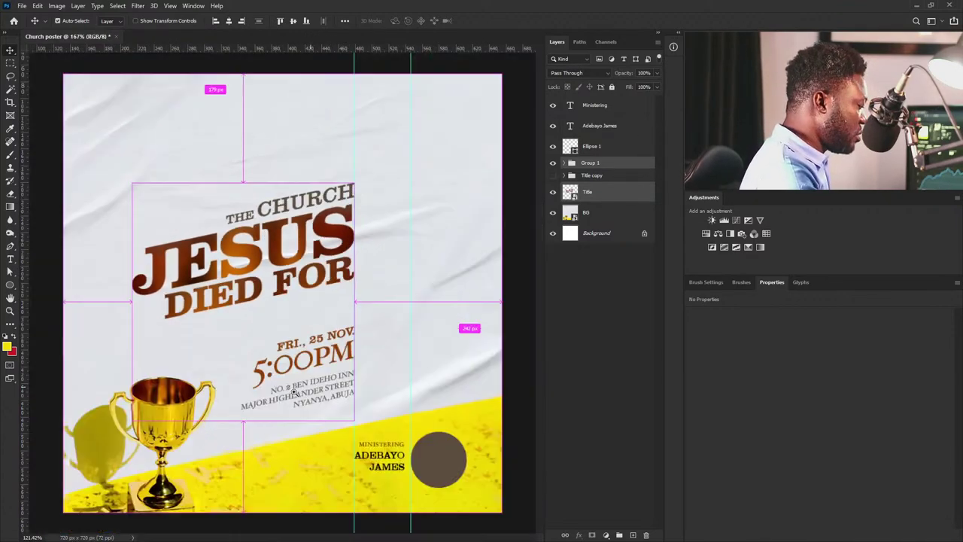
scroll(294, 393, "down", 3)
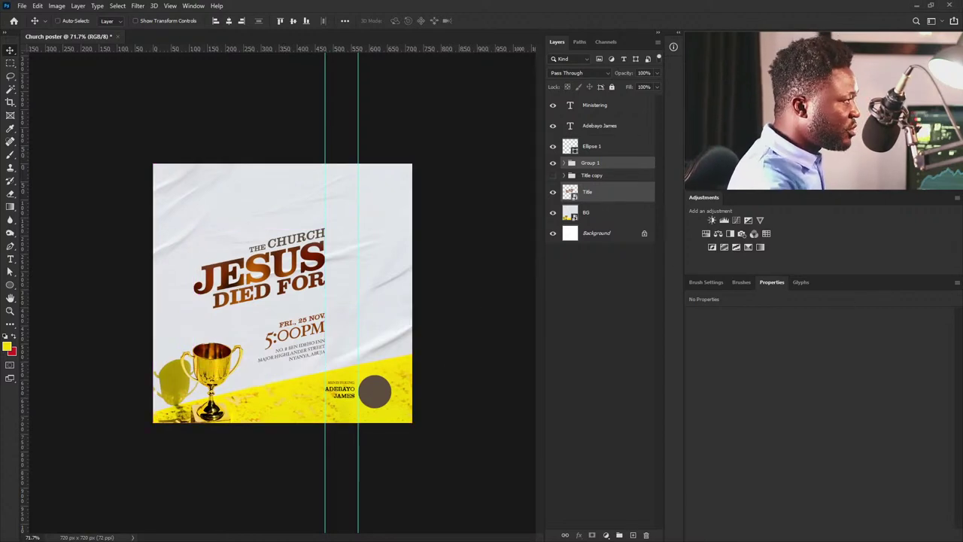
left_click_drag(314, 293, 441, 432)
left_click_drag(488, 301, 441, 368)
key("Return")
Stack the photo above Ellipse 1 and clip it into the circle.
left_click_drag(616, 167, 610, 137)
left_click_drag(410, 403, 373, 376)
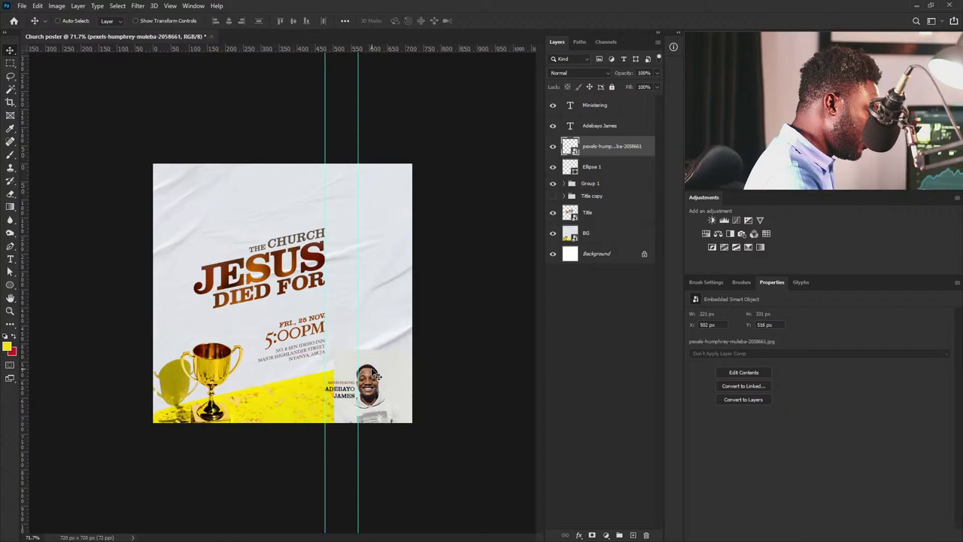
left_click(624, 155, "alt")
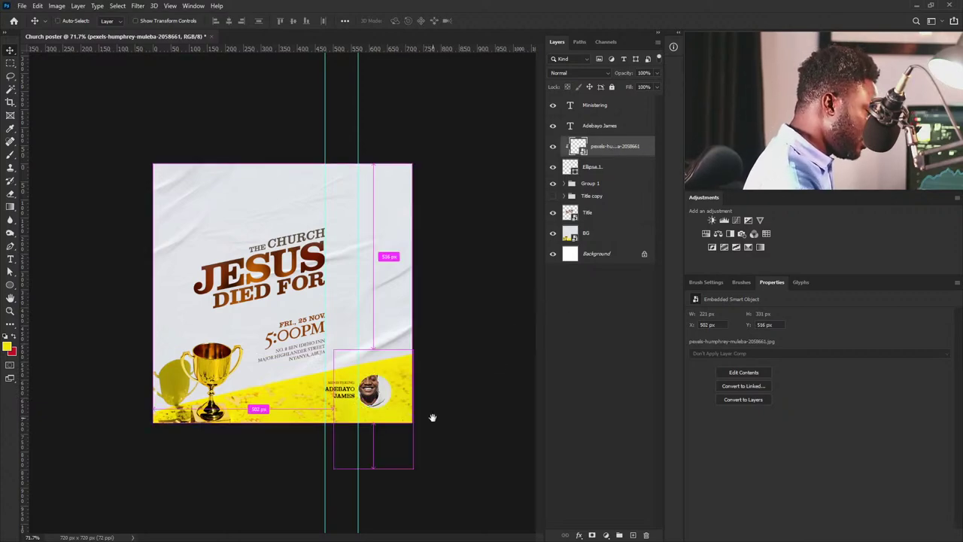
left_click_drag(370, 393, 411, 415)
left_click_drag(400, 401, 404, 406)
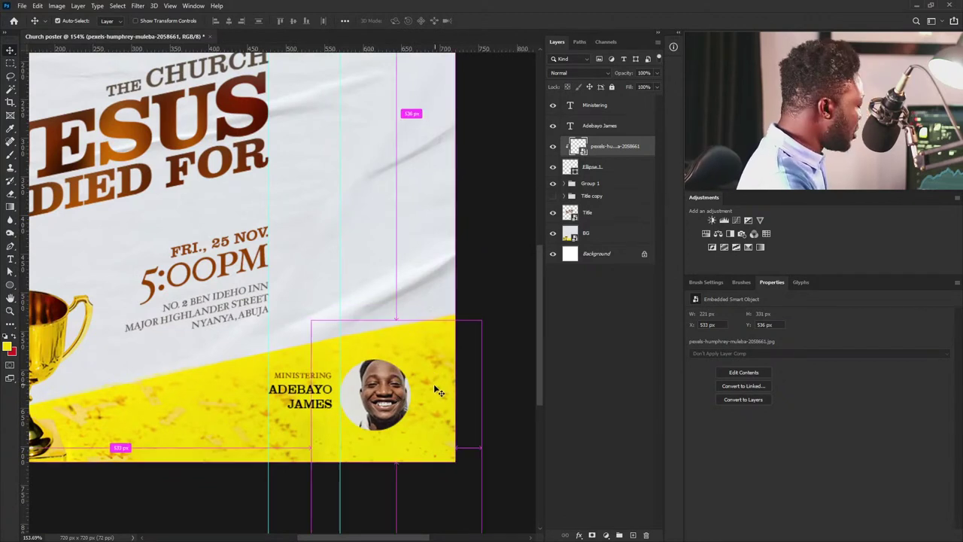
key("t")
key("v")
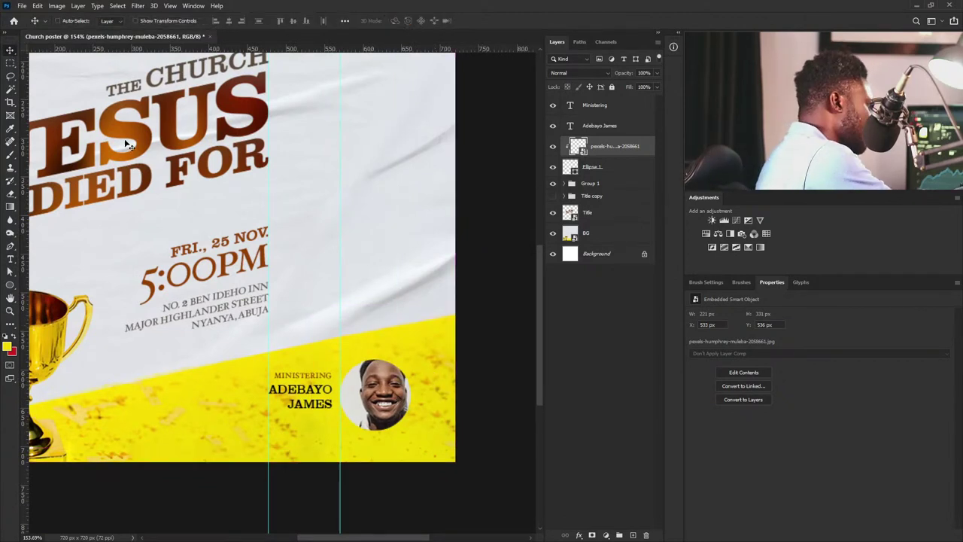
Scale the portrait to 165 x 249 px and centre it in the circle.
key("ctrl+t")
left_click_drag(481, 317, 456, 347)
left_click_drag(423, 423, 412, 413)
key("Return")
scroll(401, 381, "down", 4)
scroll(408, 380, "up", 3)
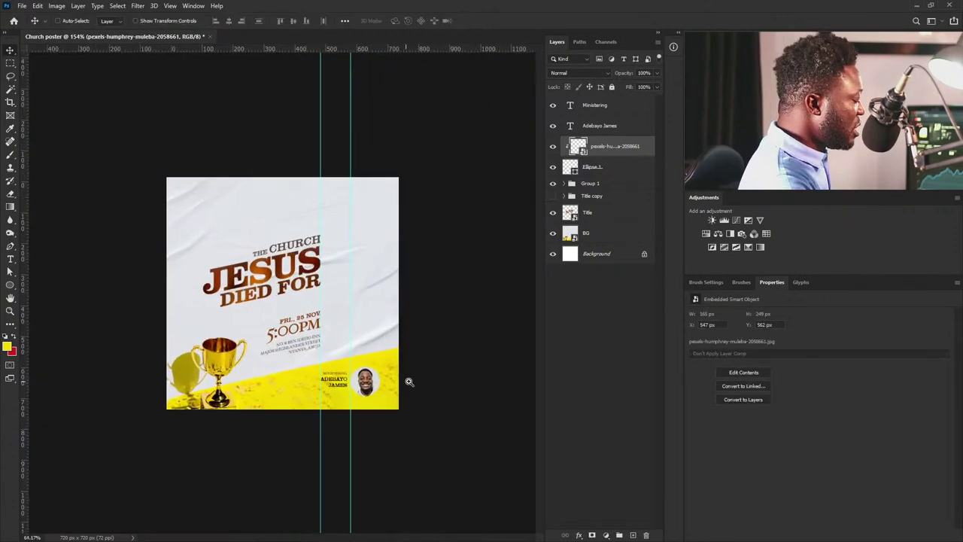
scroll(385, 406, "up", 2)
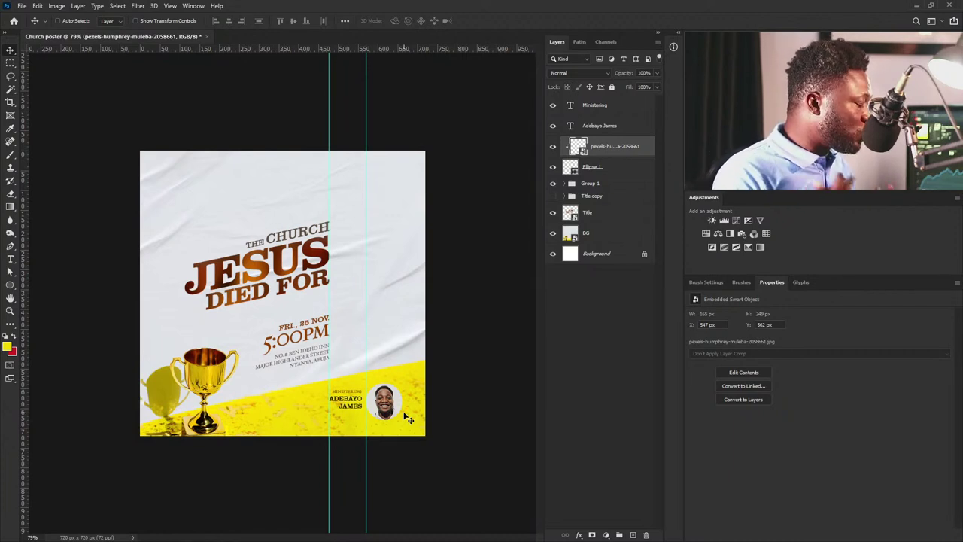
Select the three-line venue address layer and give it tracking 20 and 17 pt leading.
left_click(601, 126)
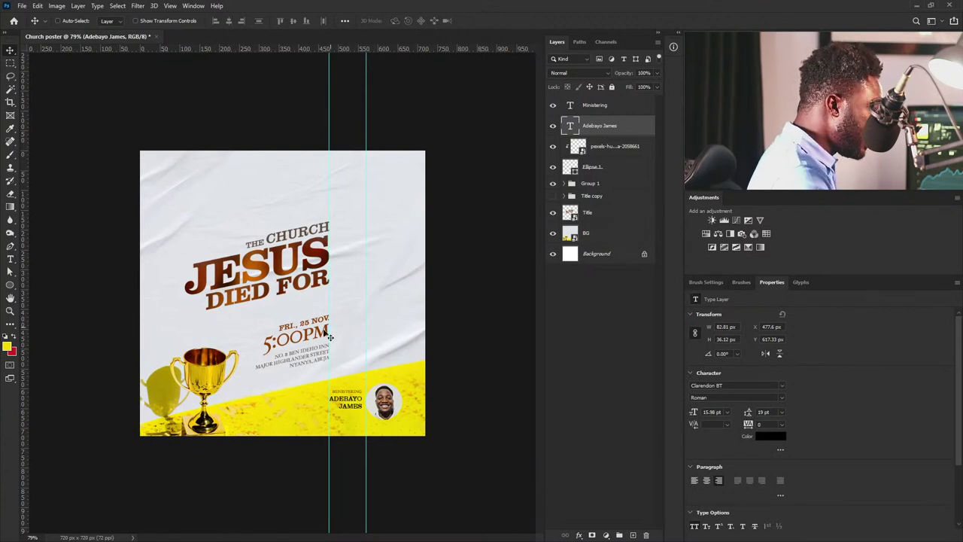
right_click(298, 358)
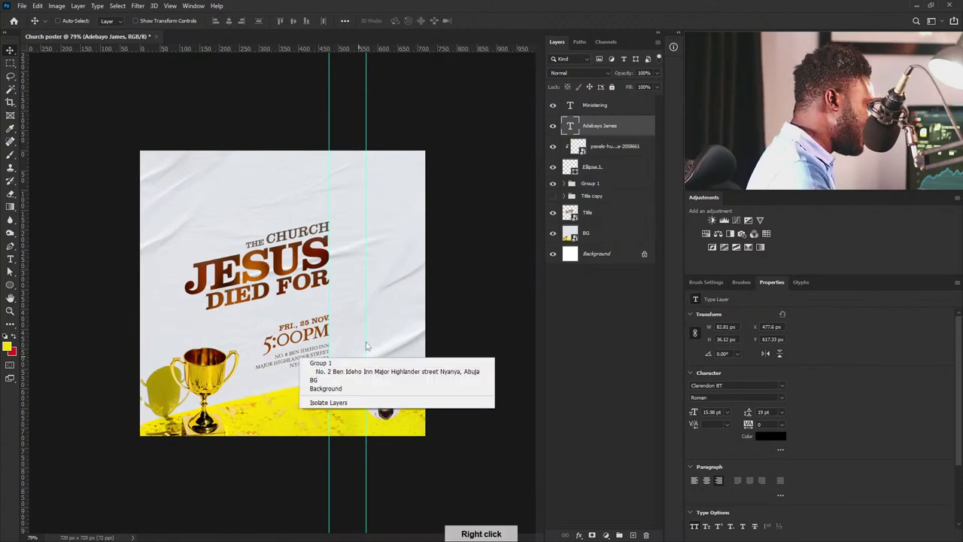
left_click(376, 371)
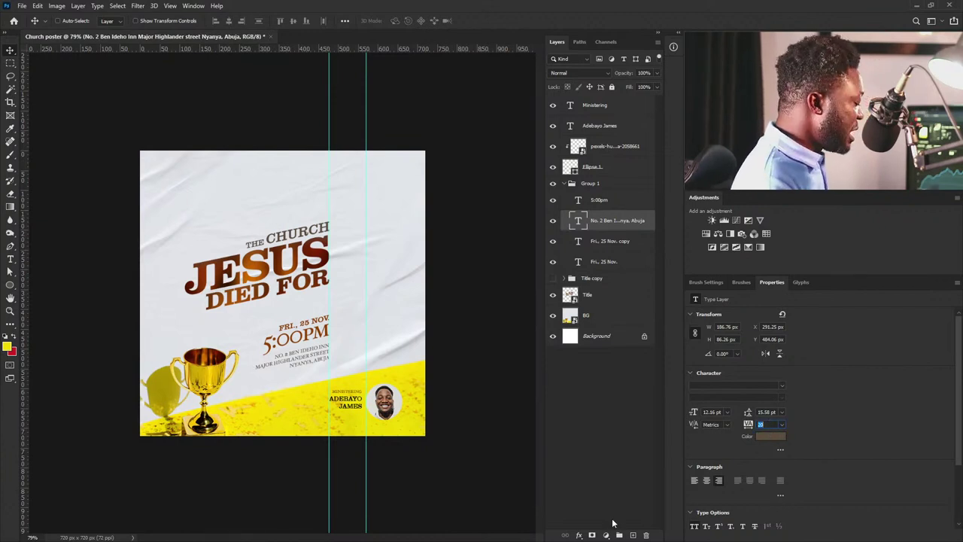
key("Return")
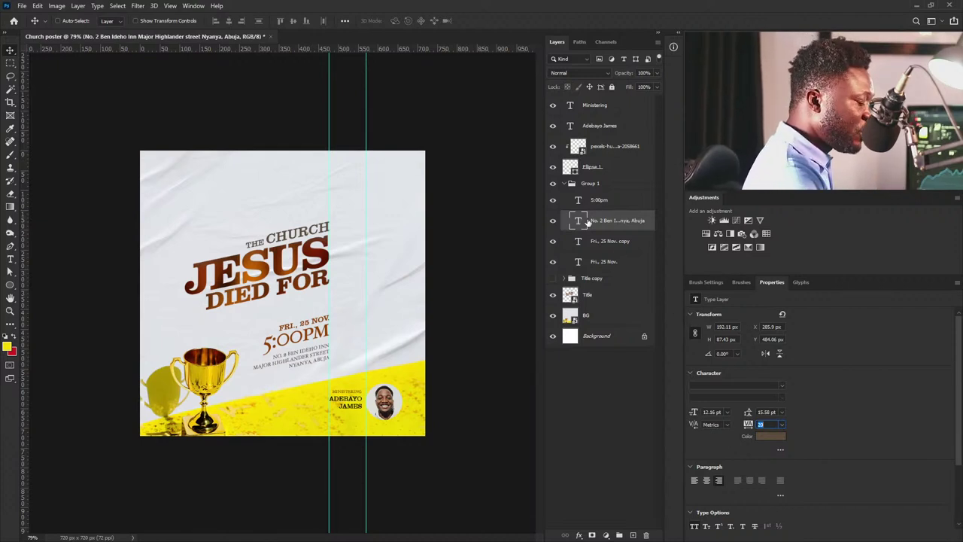
left_click(770, 424)
left_click(766, 412)
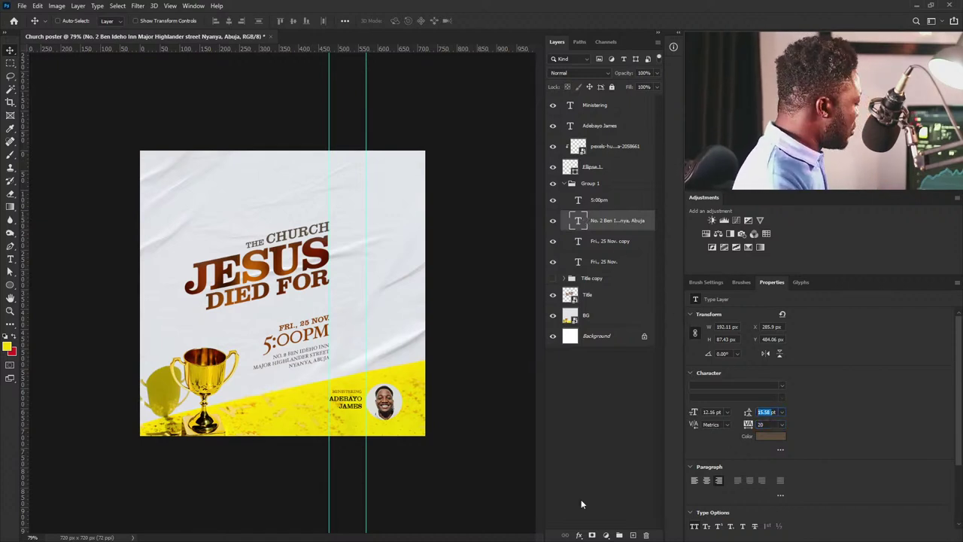
key("Up")
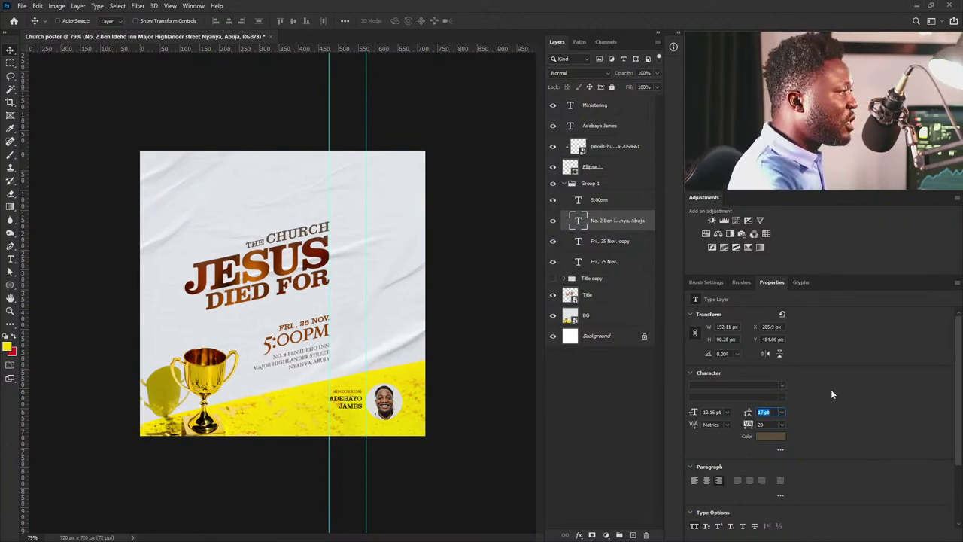
Place logo.jpg at a smaller size in the poster's top-left corner.
left_click_drag(150, 194, 165, 147)
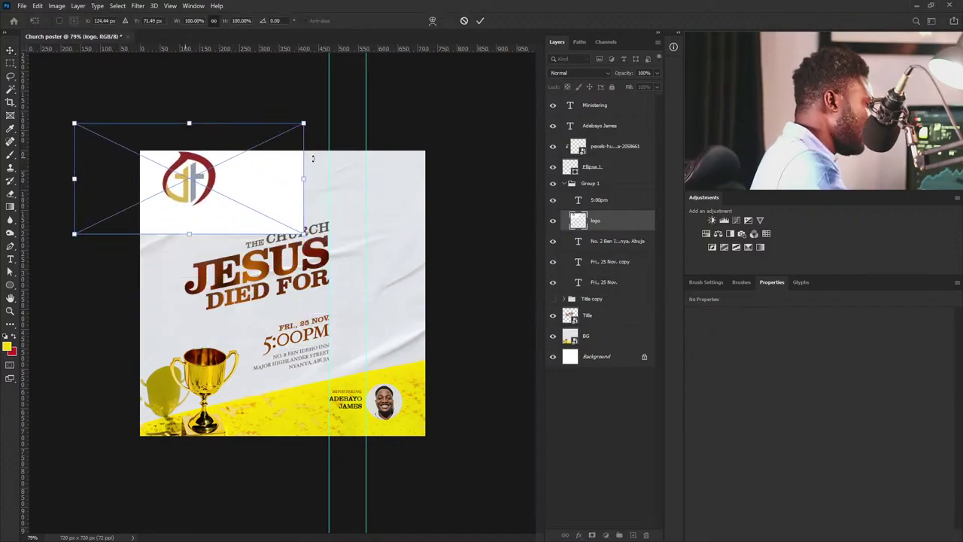
left_click_drag(304, 125, 220, 178)
left_click_drag(238, 212, 242, 215)
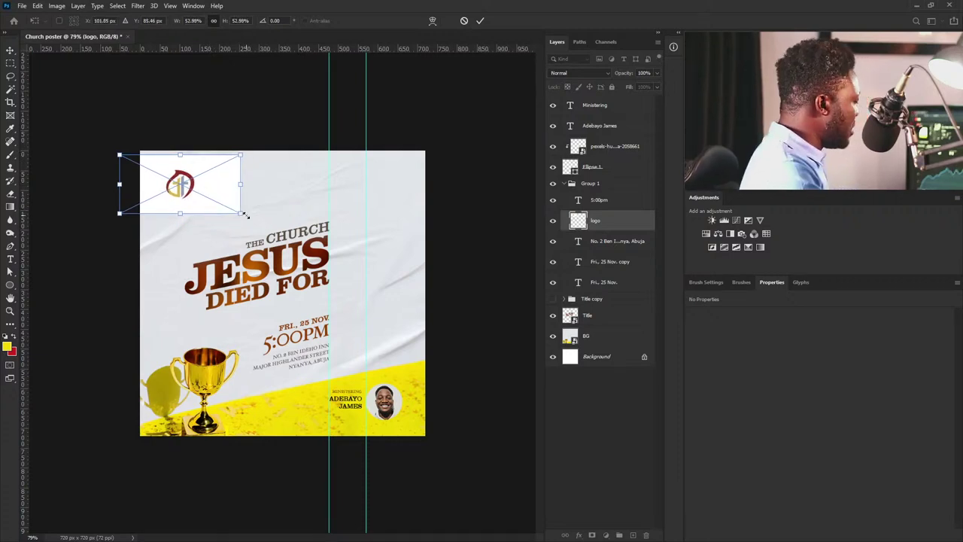
key("Return")
Set the logo's blend mode to Multiply and tuck it closer to the corner.
left_click(580, 73)
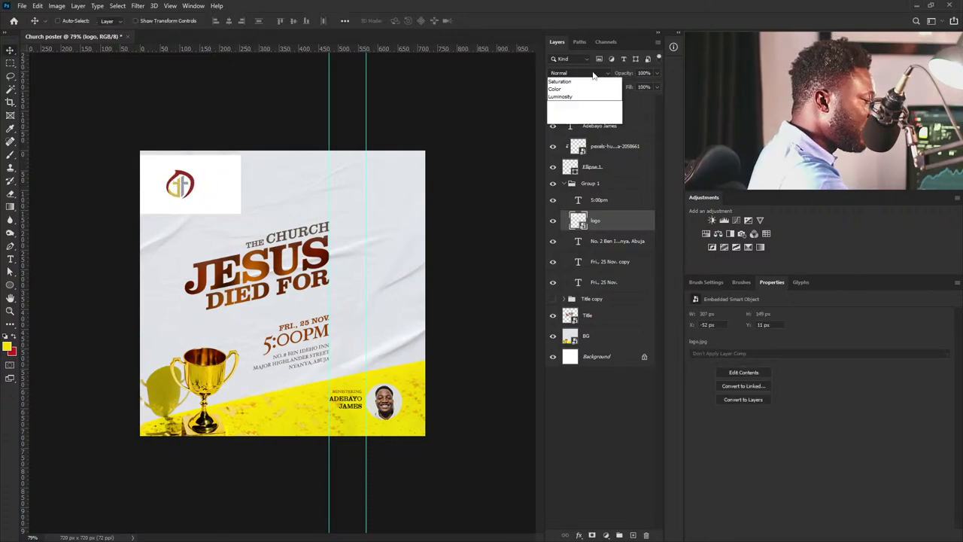
left_click(570, 113)
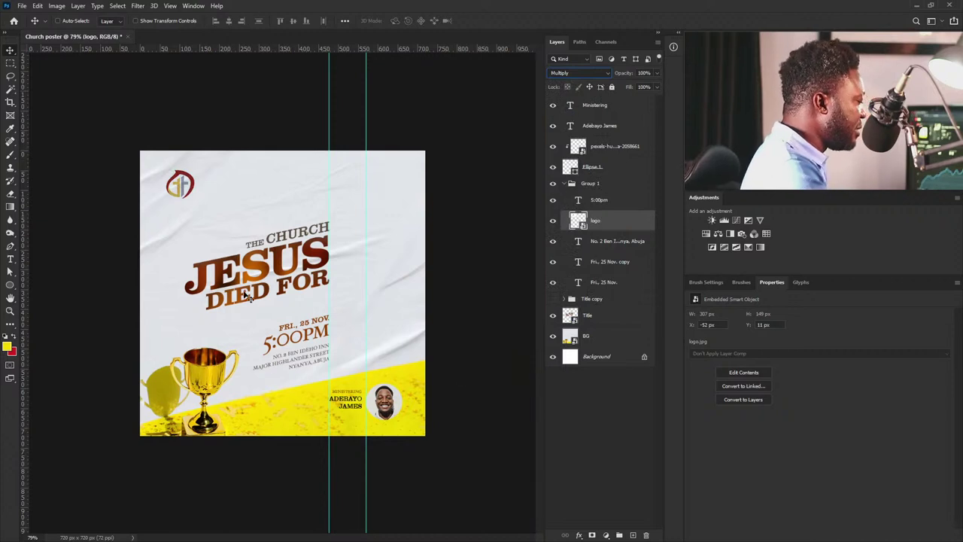
left_click_drag(184, 184, 176, 179)
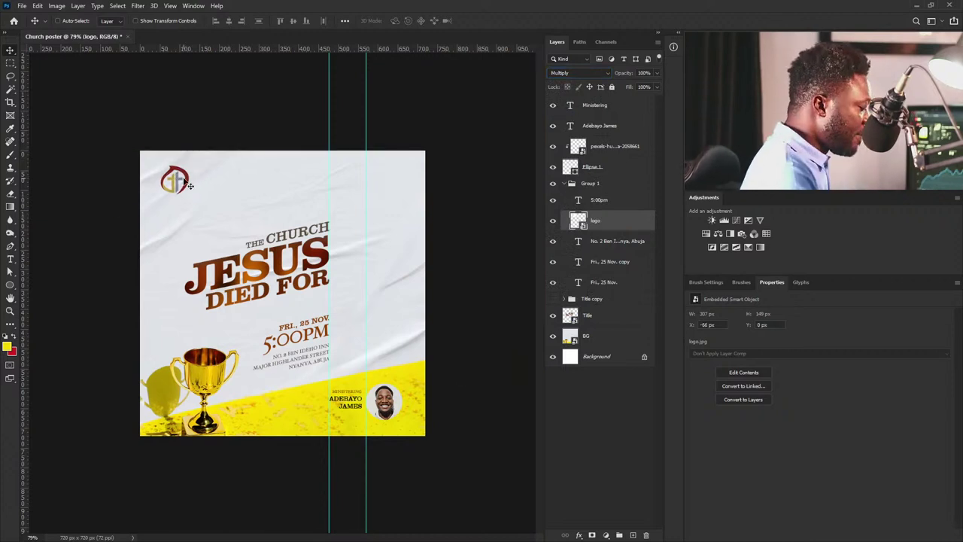
Collapse the event details group and select the Title layer.
left_click(567, 186)
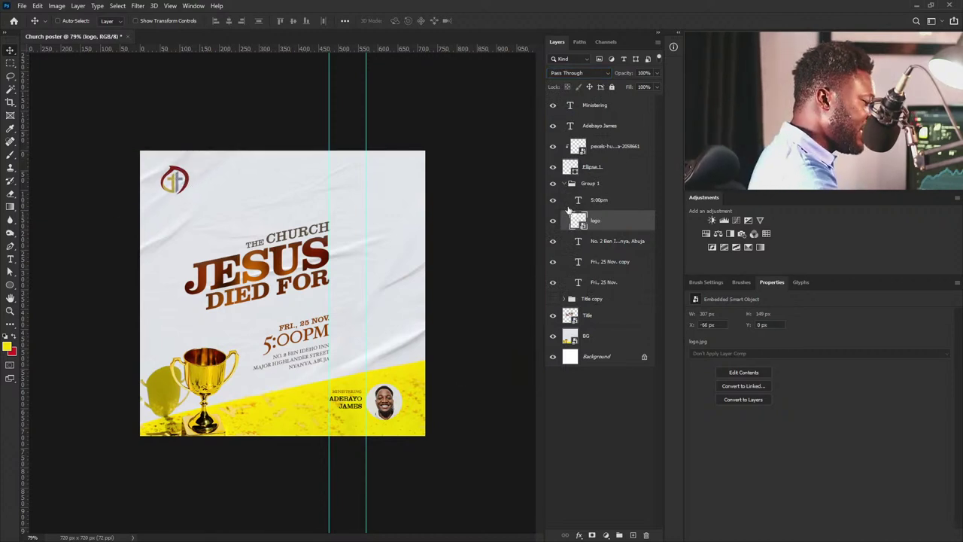
left_click(563, 183)
left_click(593, 210)
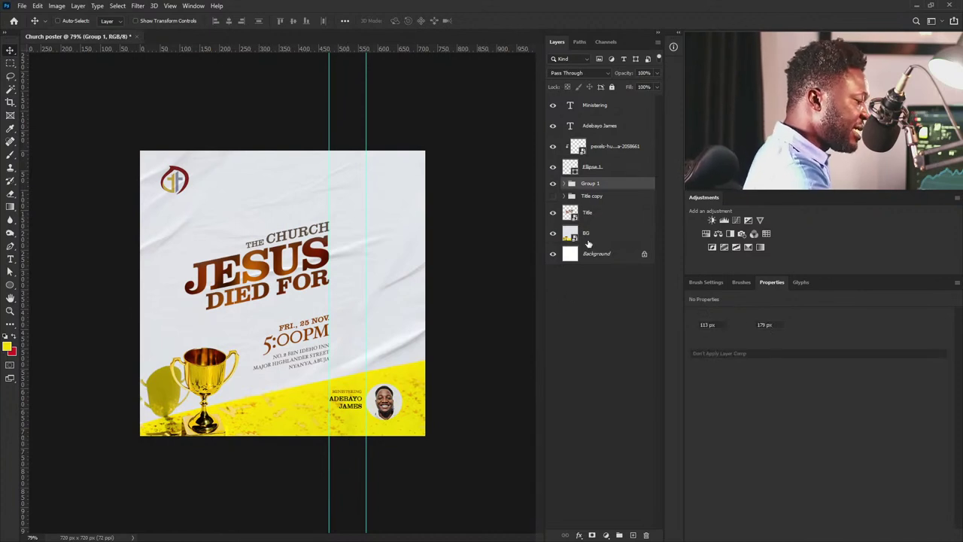
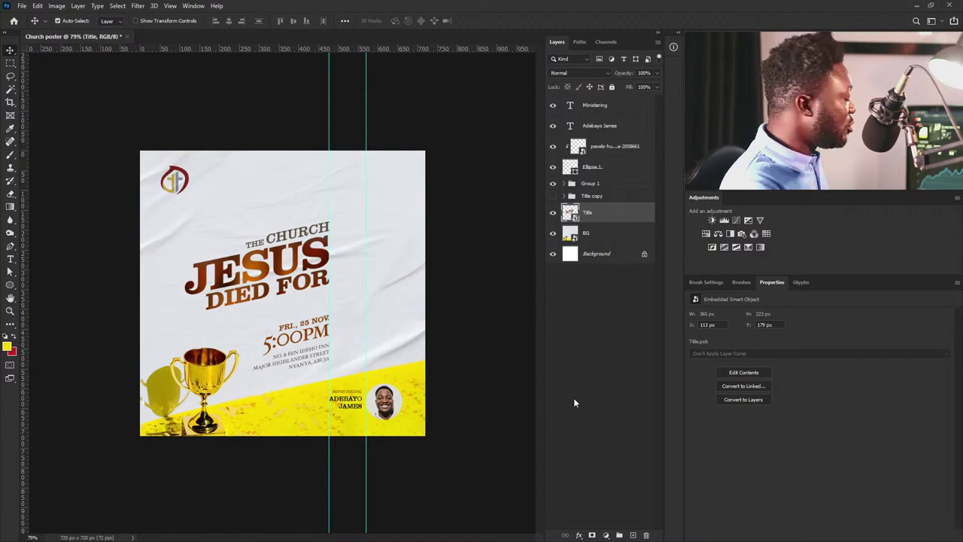
Hide the guides and Alt-split the Title layer's Underlying Layer white Blend If slider to 233/255.
key("ctrl+semicolon")
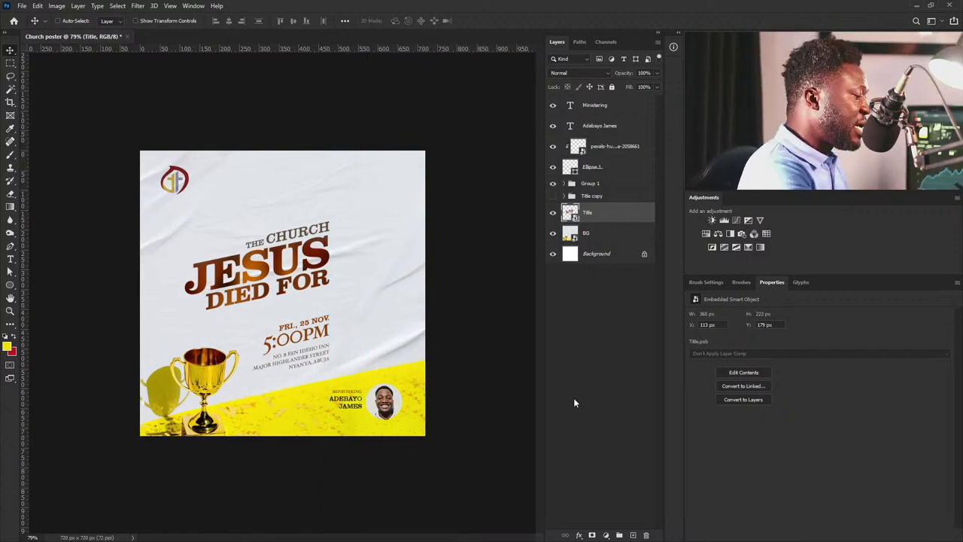
double_click(645, 215)
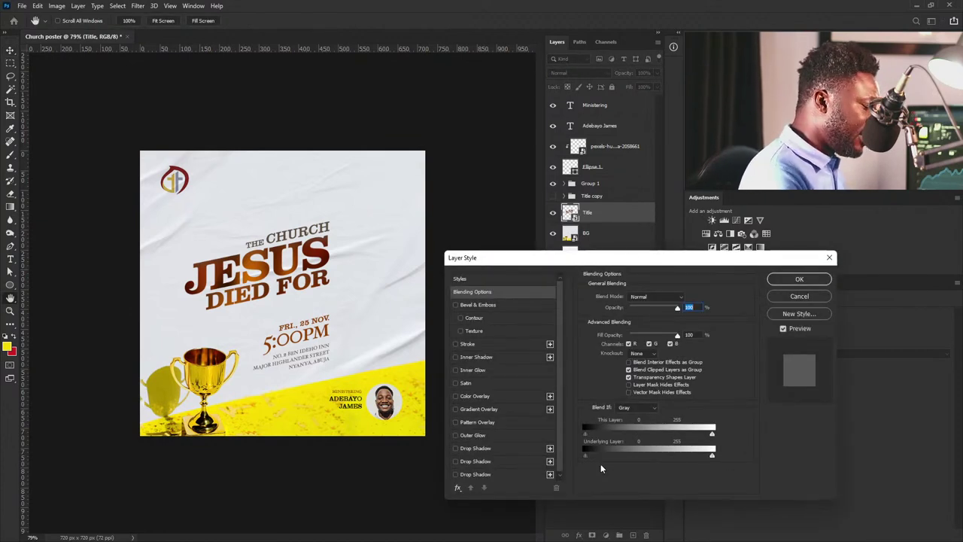
mouse_move(588, 455)
left_mouse_down()
mouse_move(624, 454)
mouse_move(571, 458)
left_mouse_up()
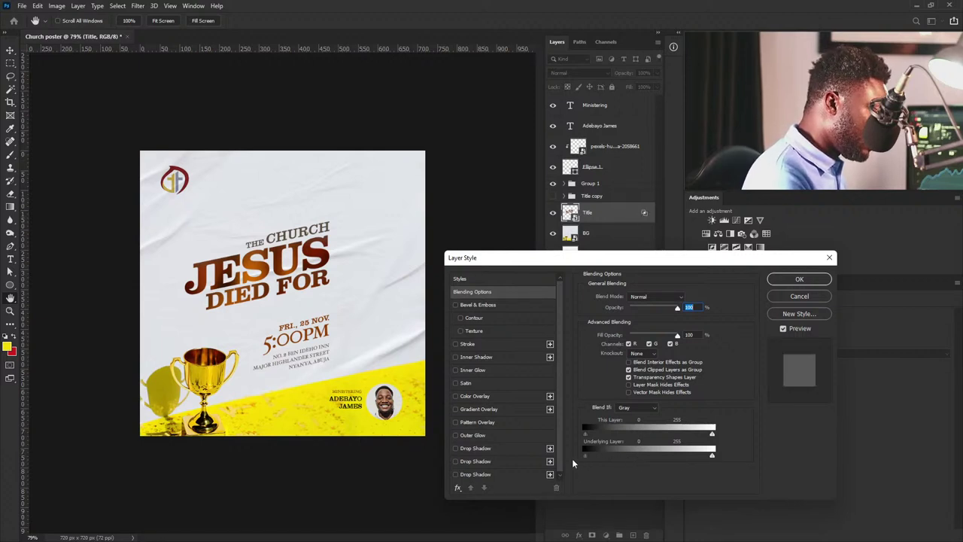
mouse_move(711, 455)
left_mouse_down()
mouse_move(678, 456)
mouse_move(710, 454)
mouse_move(701, 457)
left_mouse_up()
key("alt")
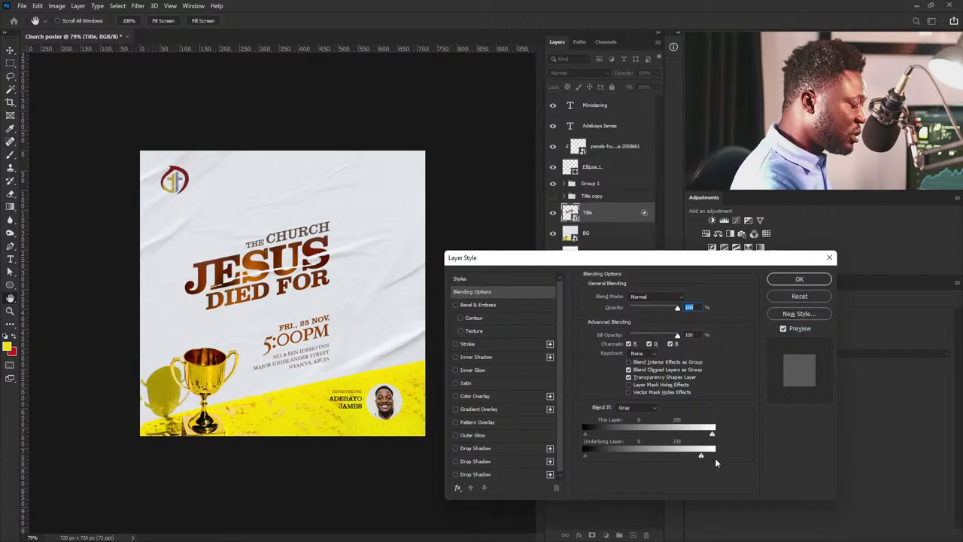
mouse_move(703, 456)
left_mouse_down()
mouse_move(717, 453)
mouse_move(701, 456)
left_mouse_up()
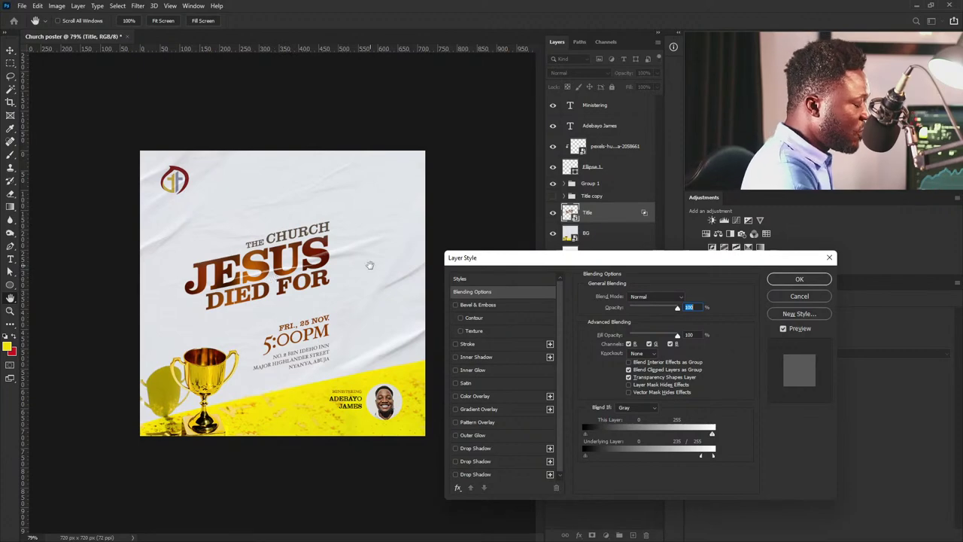
left_click(802, 283)
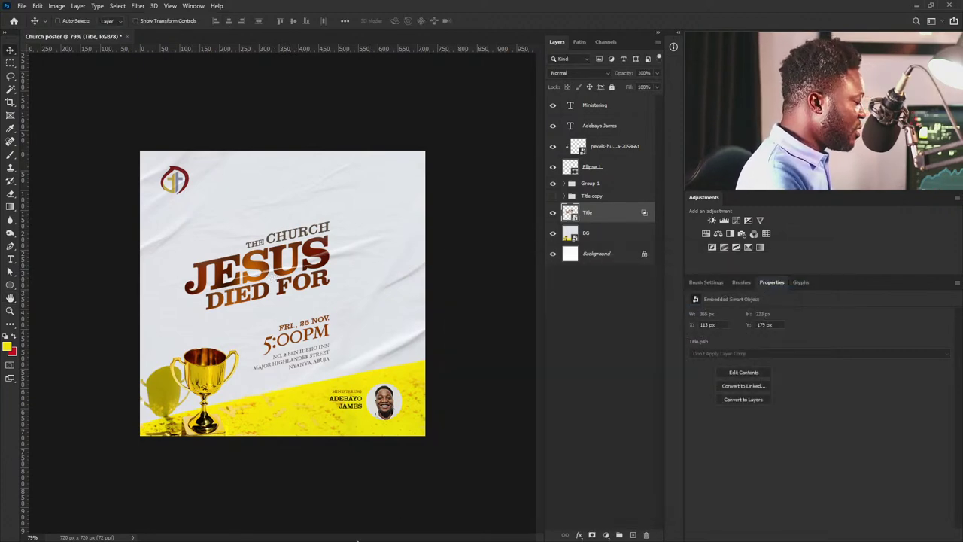
Create a layer named 'noise' in Soft Light mode, filled with Soft-Light-neutral 50% gray, above Title.
scroll(347, 299, "down", 2)
scroll(347, 299, "up", 1)
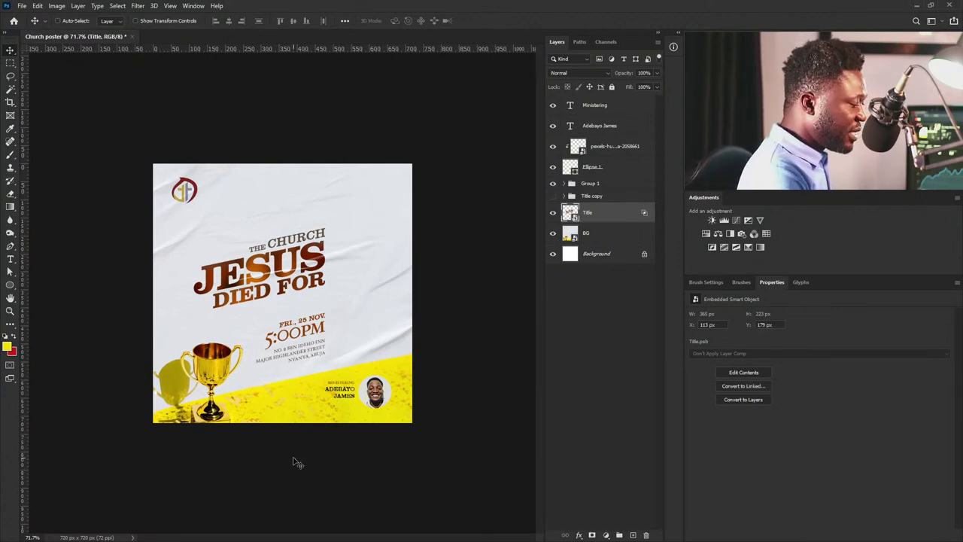
left_click(633, 534, "alt")
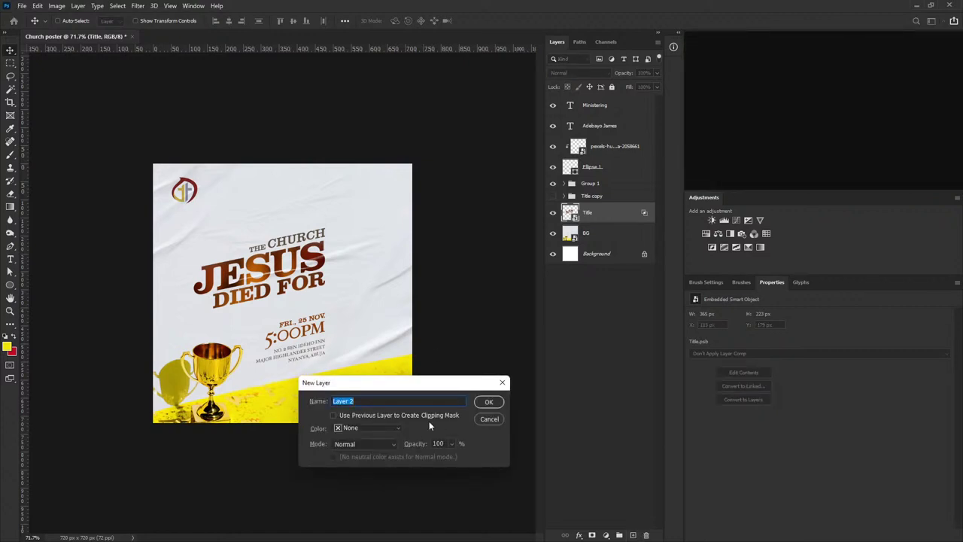
left_click(697, 366)
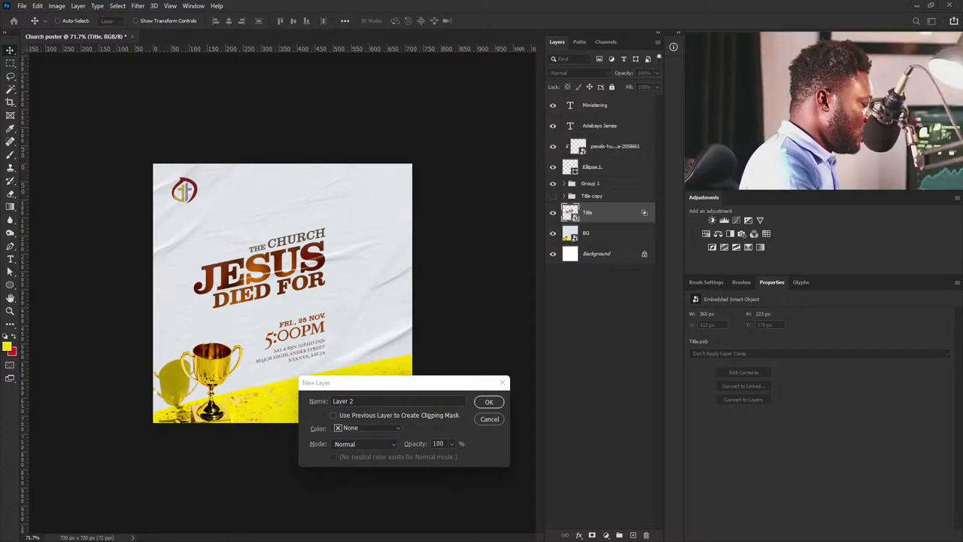
left_click(376, 400)
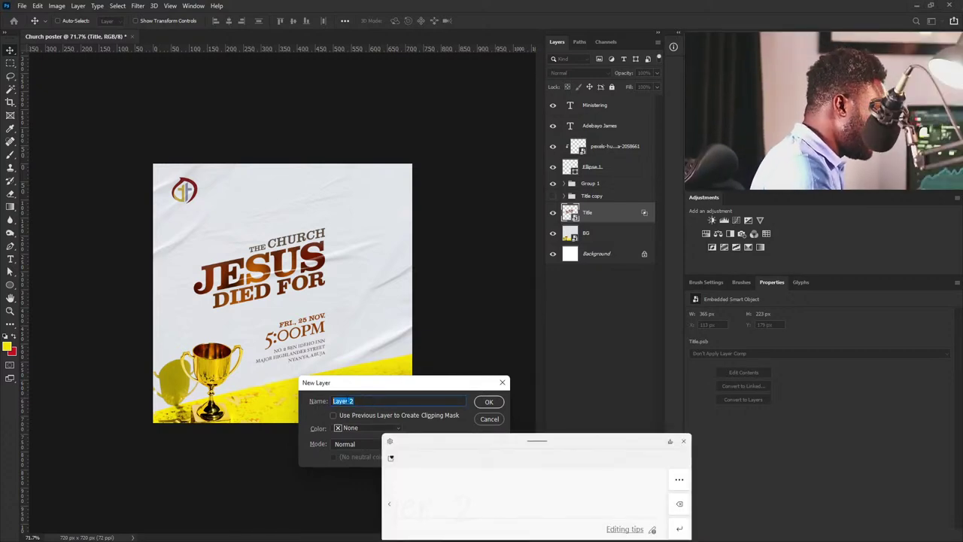
left_click_drag(398, 504, 475, 518)
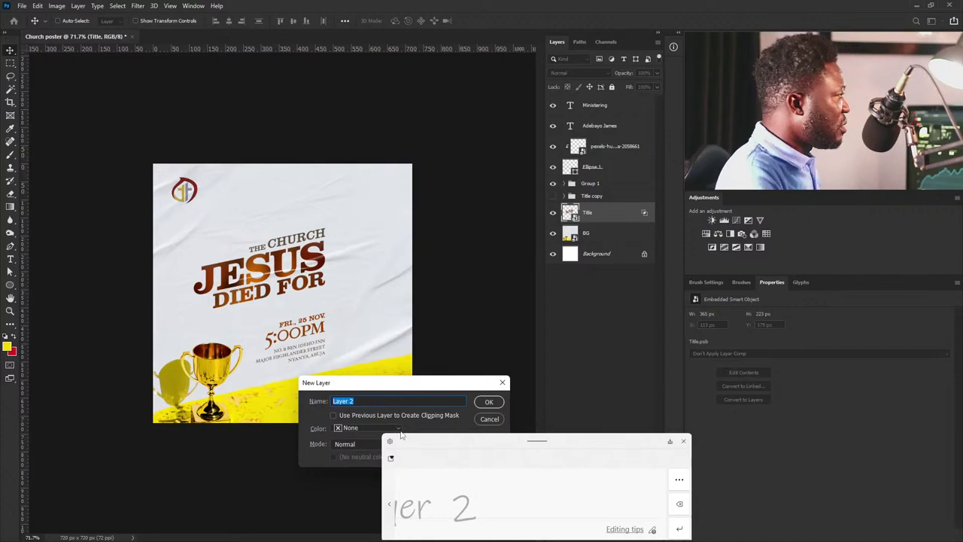
key("BackSpace")
type("noise")
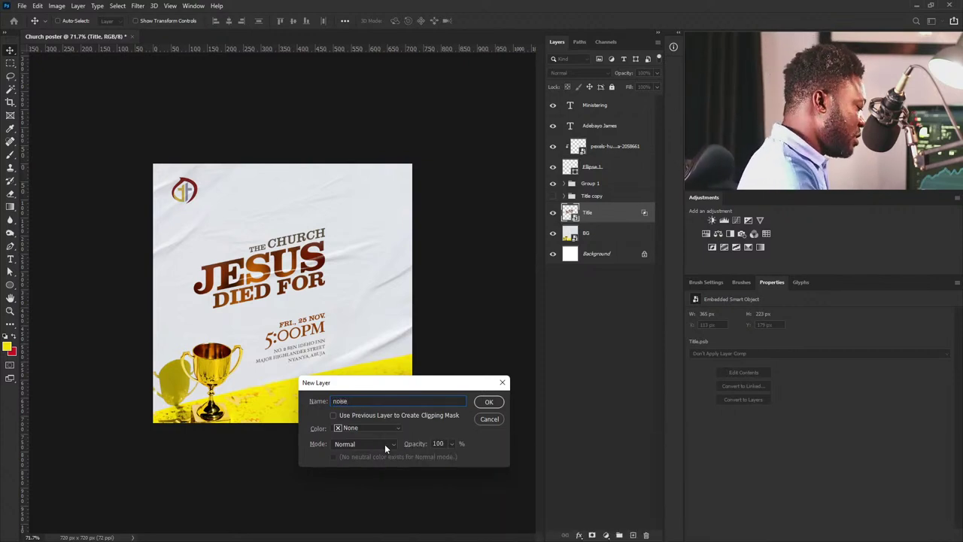
left_click(384, 444)
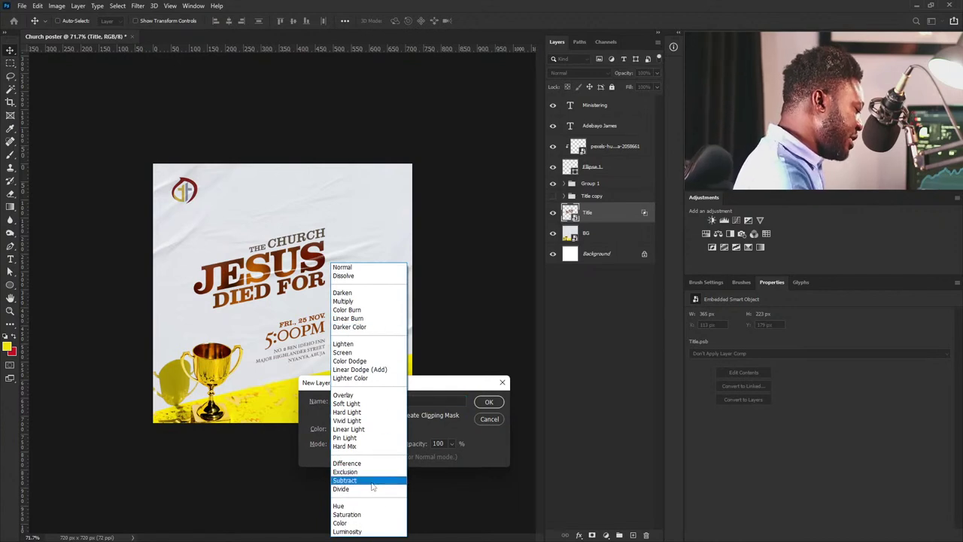
left_click(370, 403)
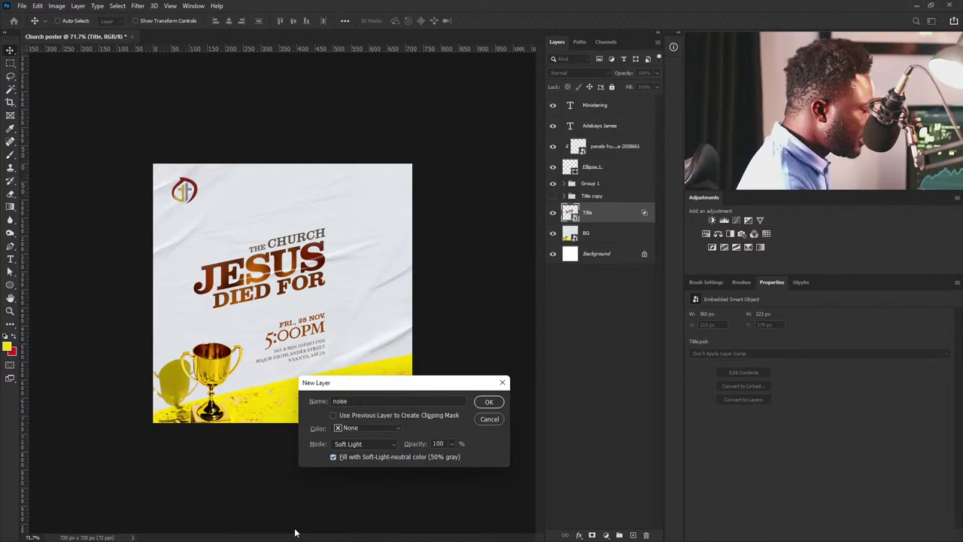
left_click(487, 404)
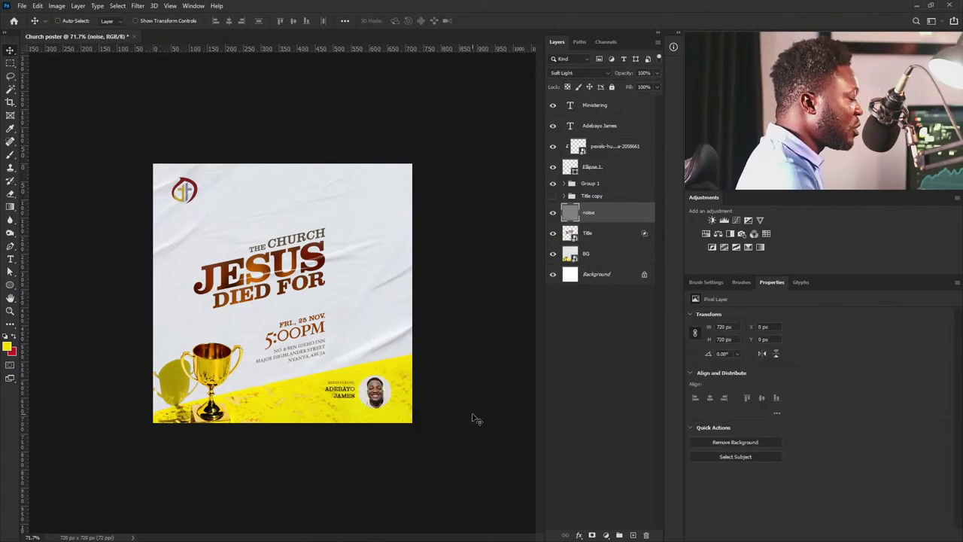
Apply Add Noise at 11%, Uniform, Monochromatic to the noise layer, then zoom in on the canvas.
left_click(138, 6)
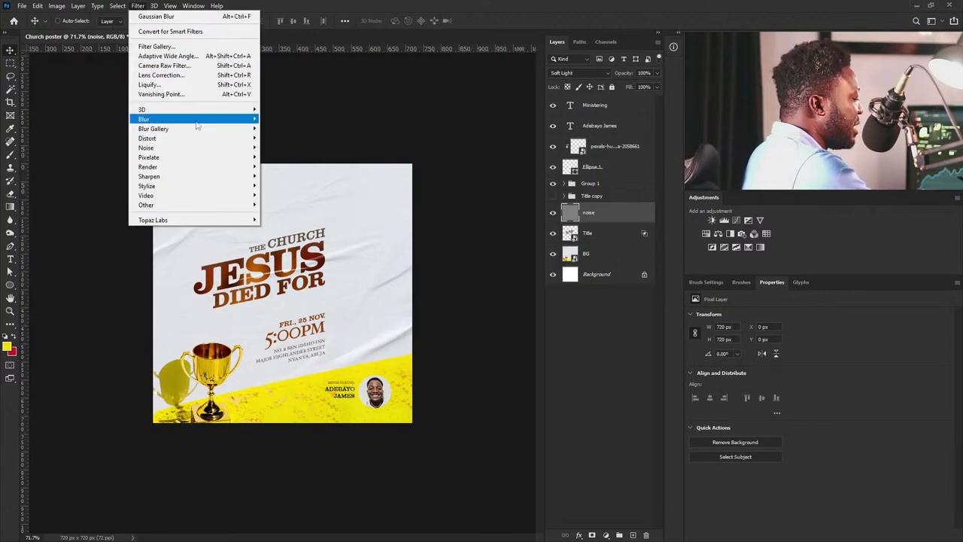
mouse_move(254, 149)
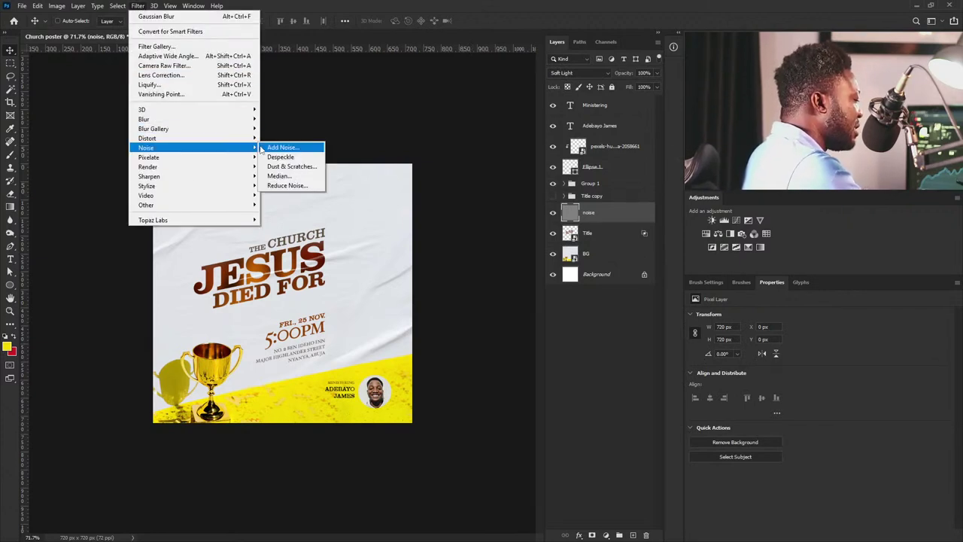
right_click(304, 147)
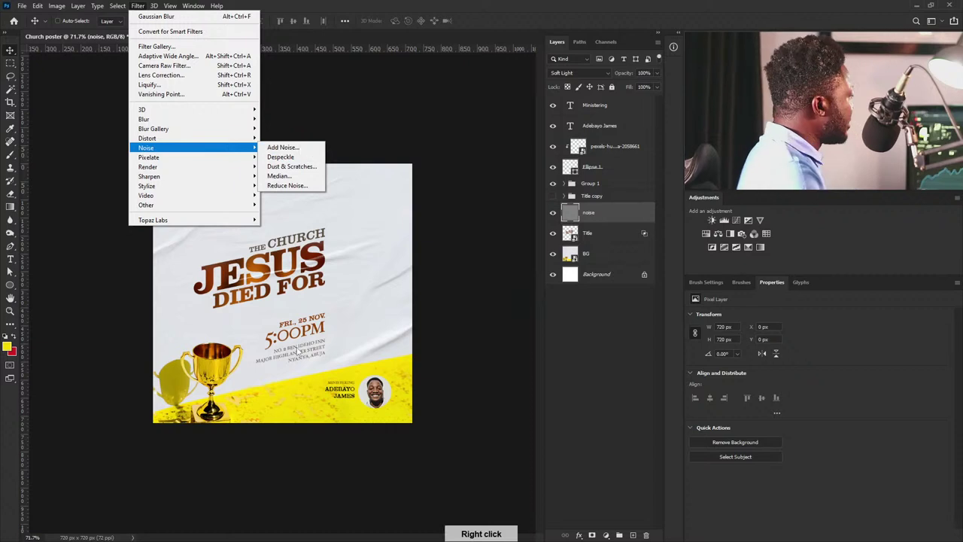
left_click(293, 148)
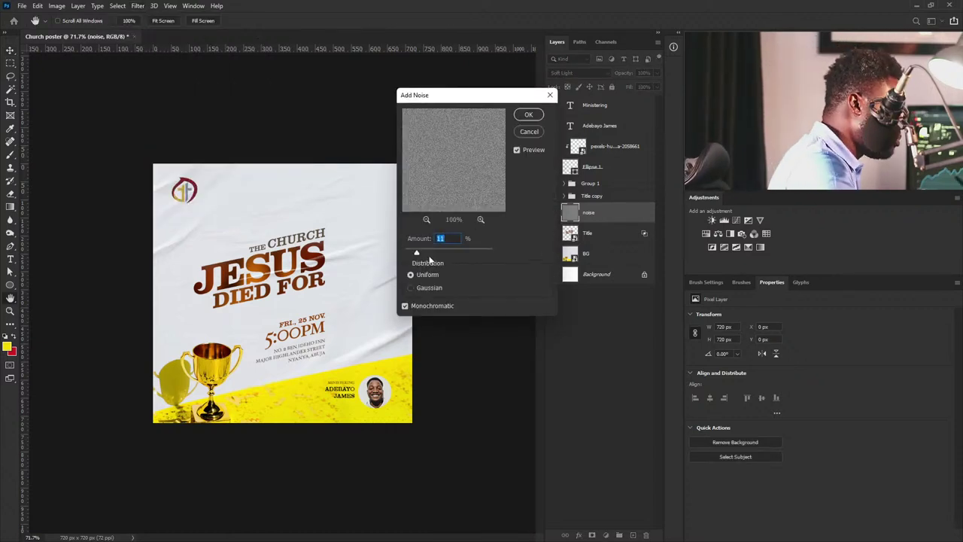
left_click(529, 114)
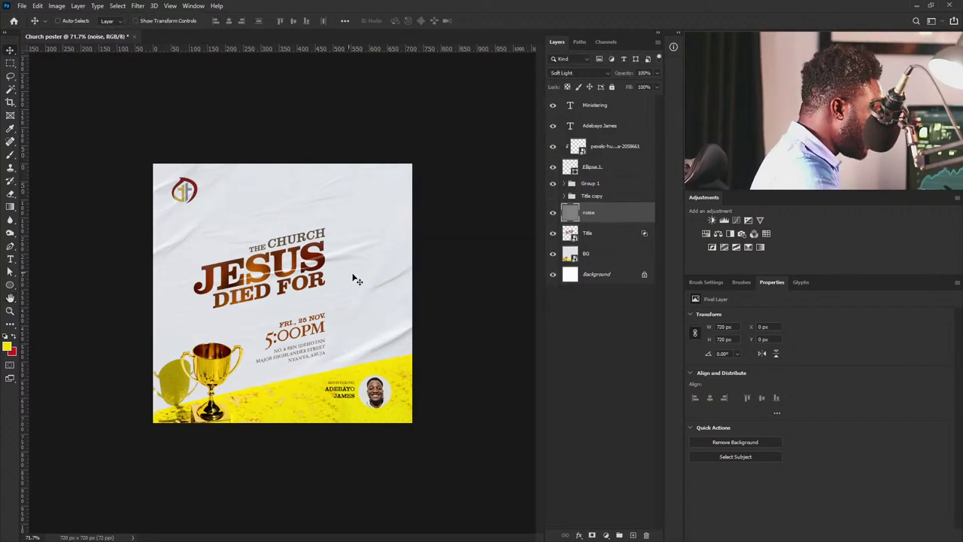
scroll(361, 273, "up", 2)
scroll(364, 277, "up", 2)
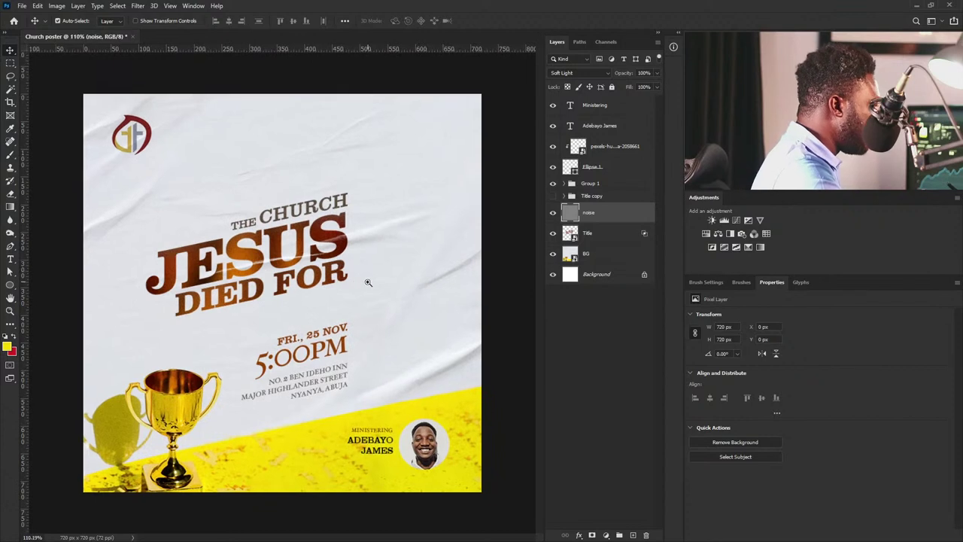